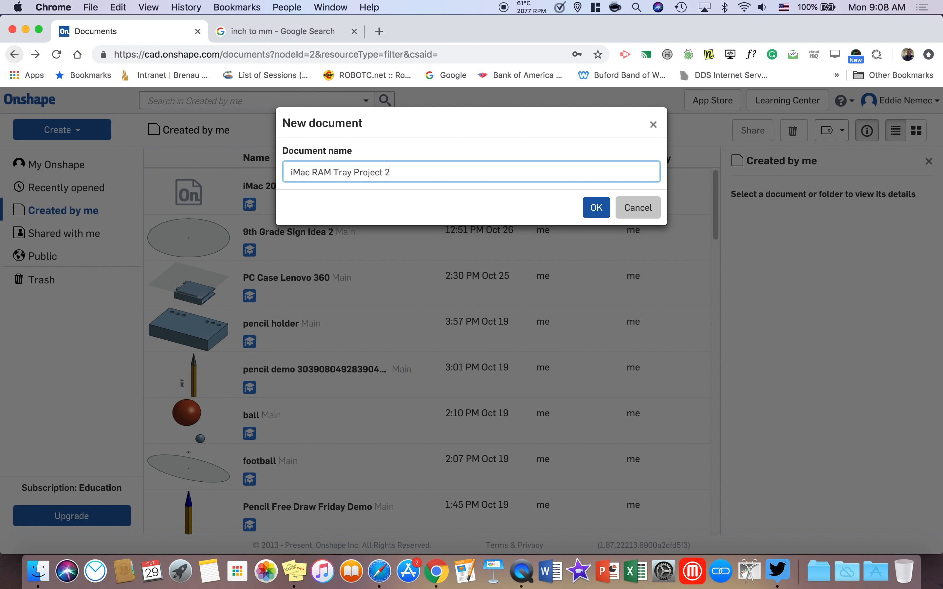
- Create a new document named "iMac RAM Tray Project 2018"
text(18)
click(598, 207)
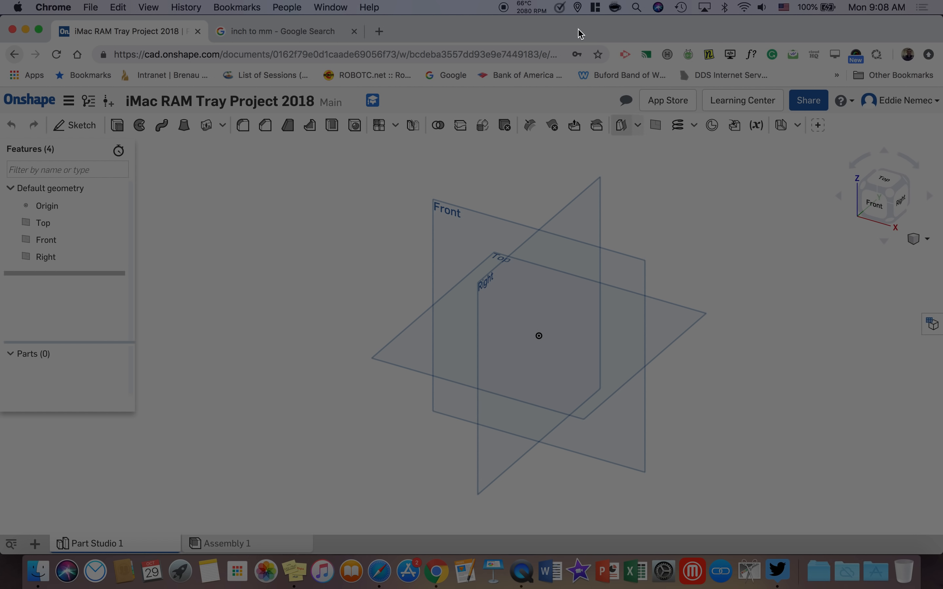
drag(533, 28, 529, 4)
click(280, 33)
click(192, 28)
click(517, 580)
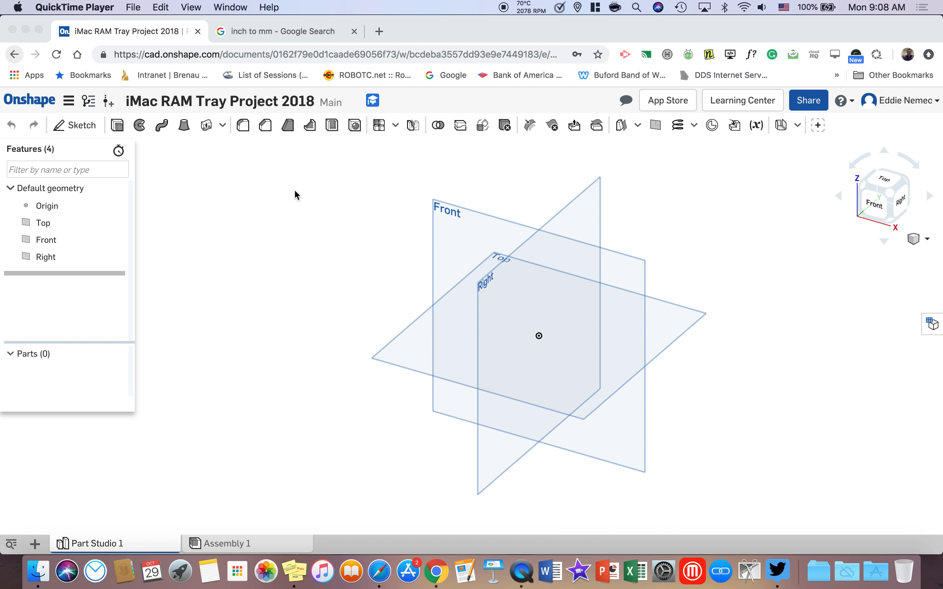
click(295, 191)
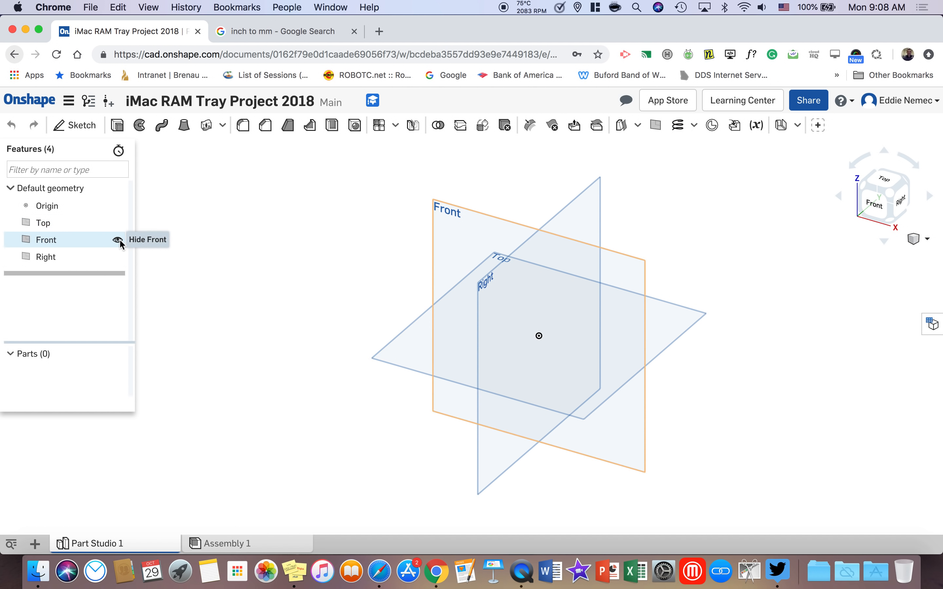
- Hide the Front and Right planes and orient the view to look straight at the Top plane
click(119, 240)
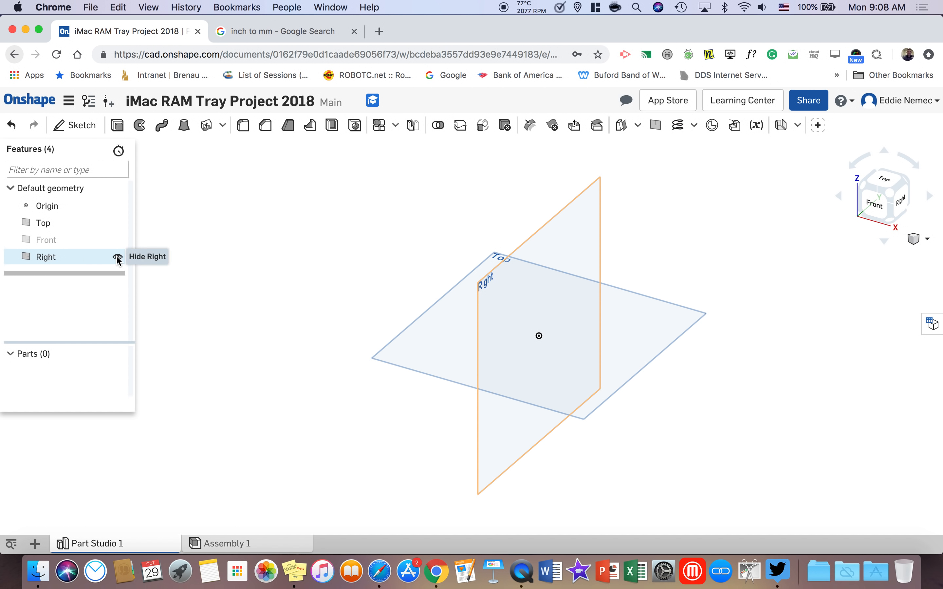
click(118, 258)
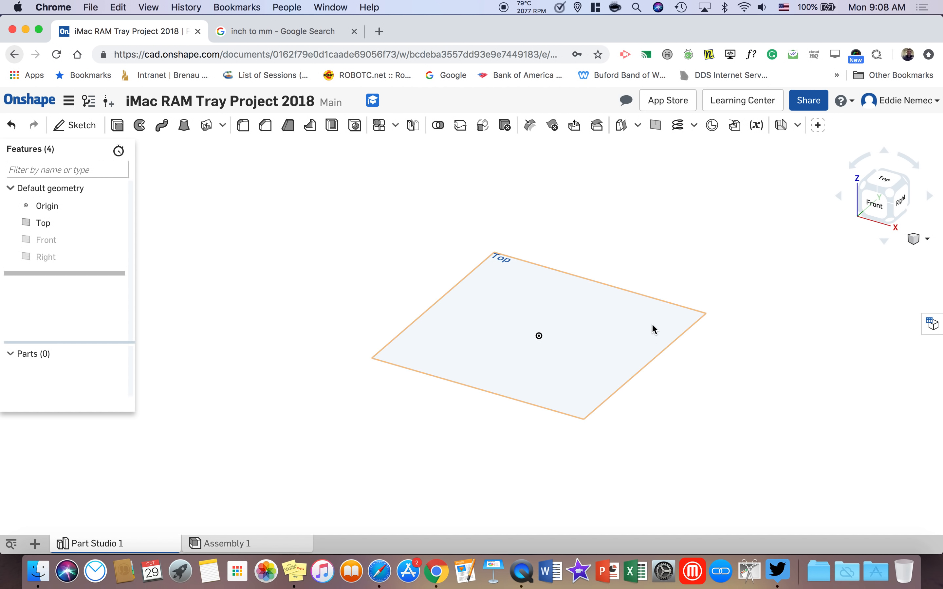
click(882, 180)
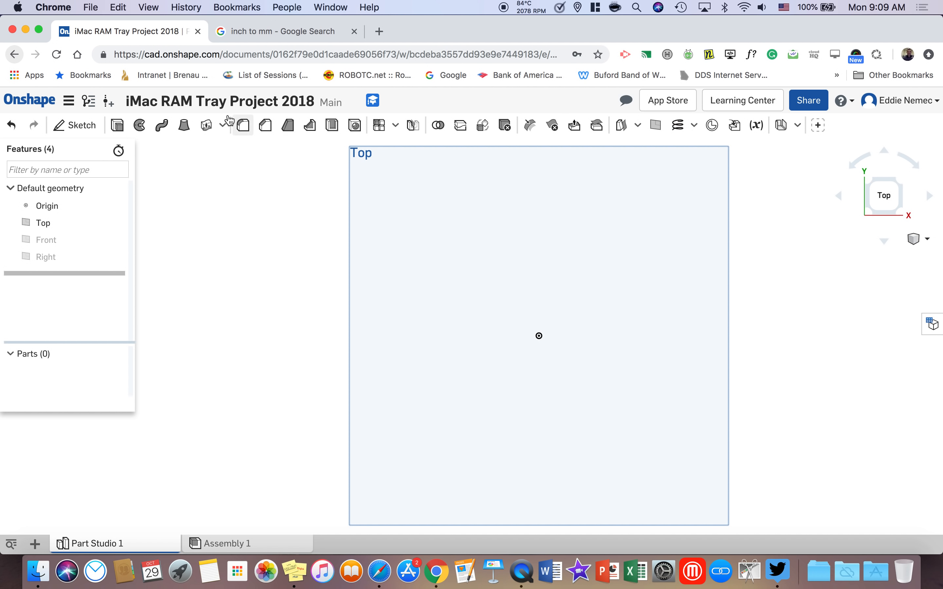
- Set the workspace's default length unit to Millimeter
click(71, 110)
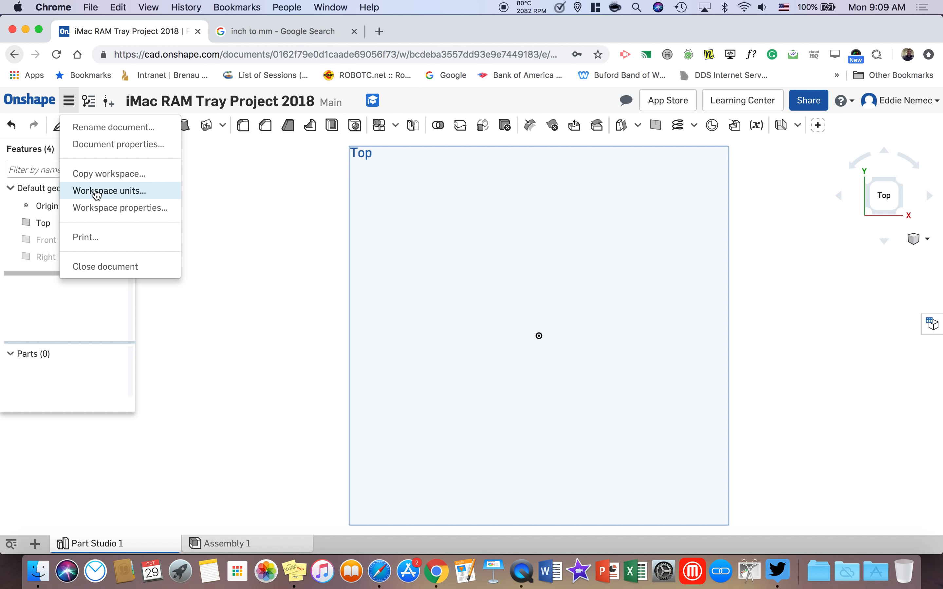
click(96, 191)
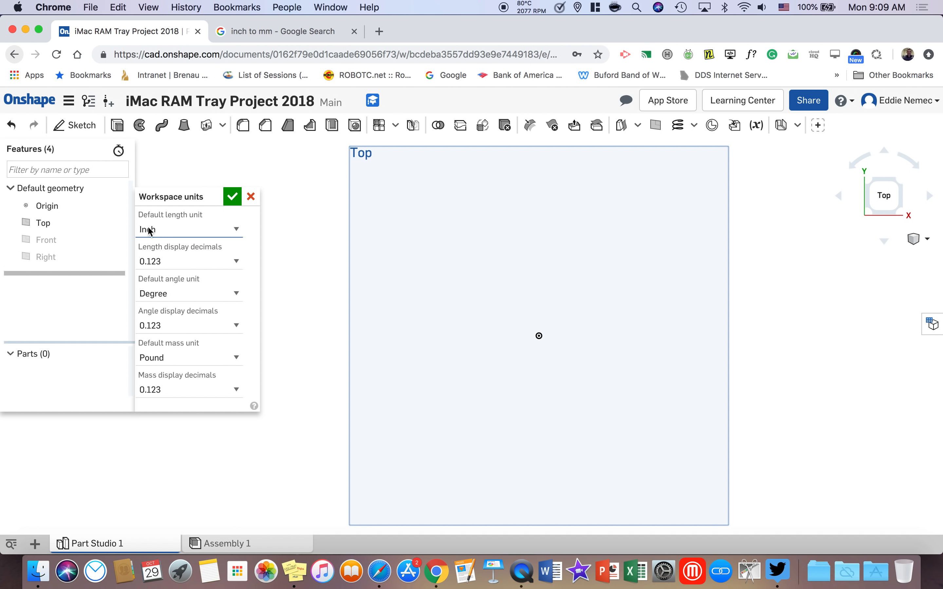
click(178, 226)
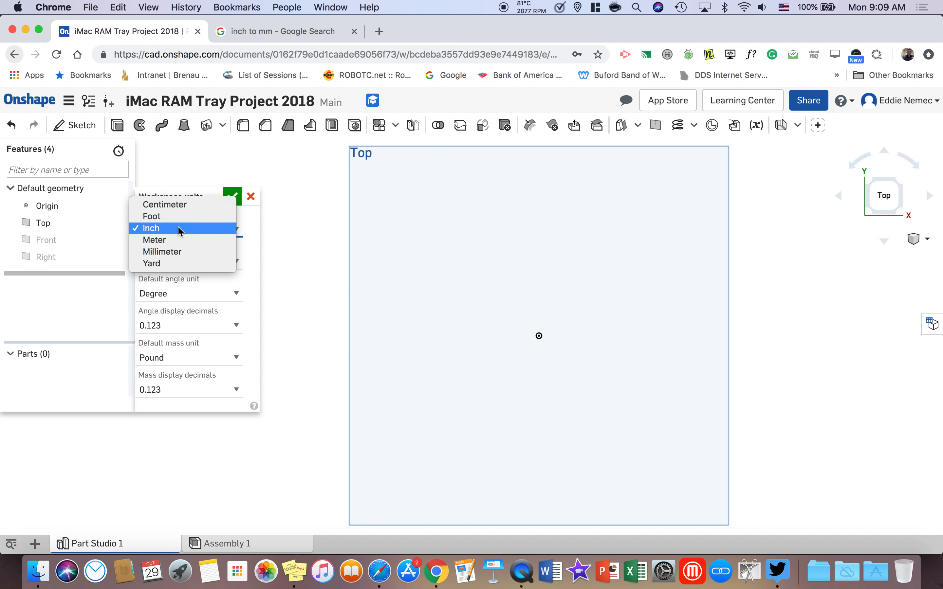
click(185, 253)
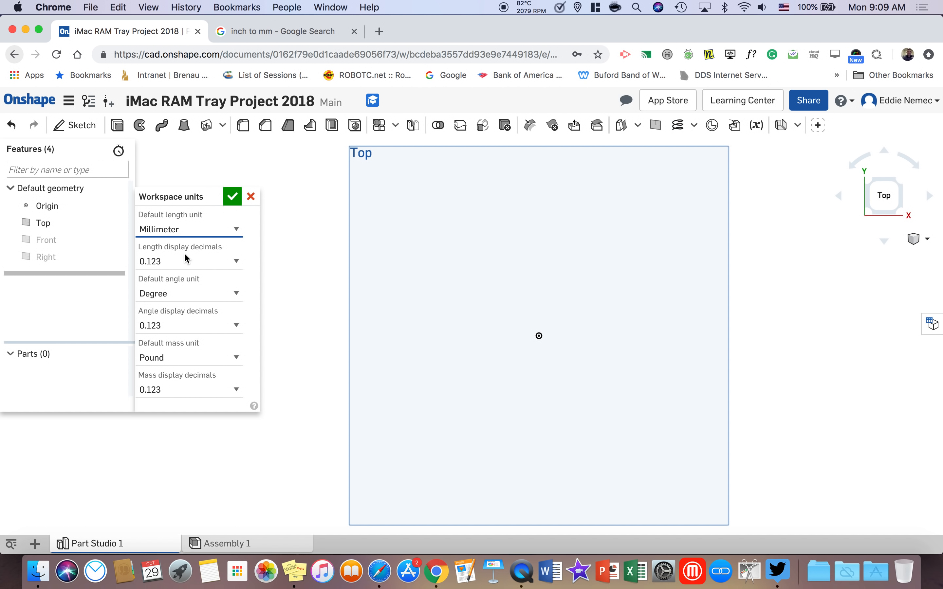
click(232, 197)
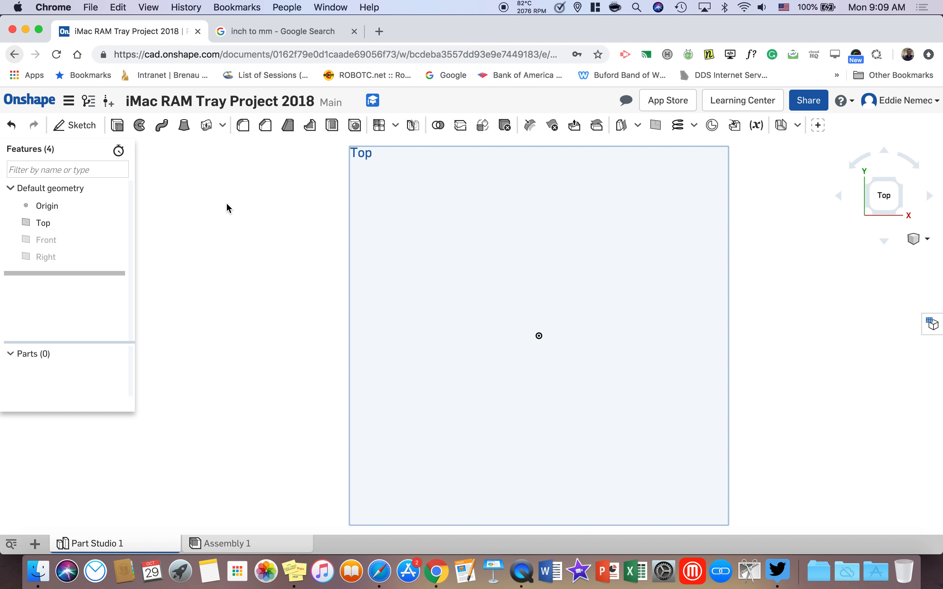
- Start a sketch on the Top plane and switch to Stickies to consult the note with the tray measurements
click(70, 125)
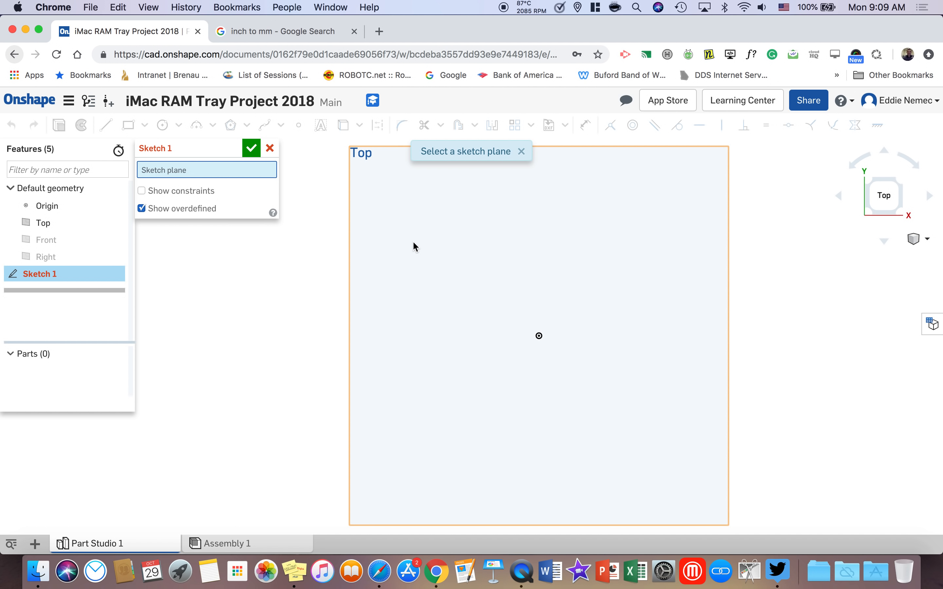
click(510, 262)
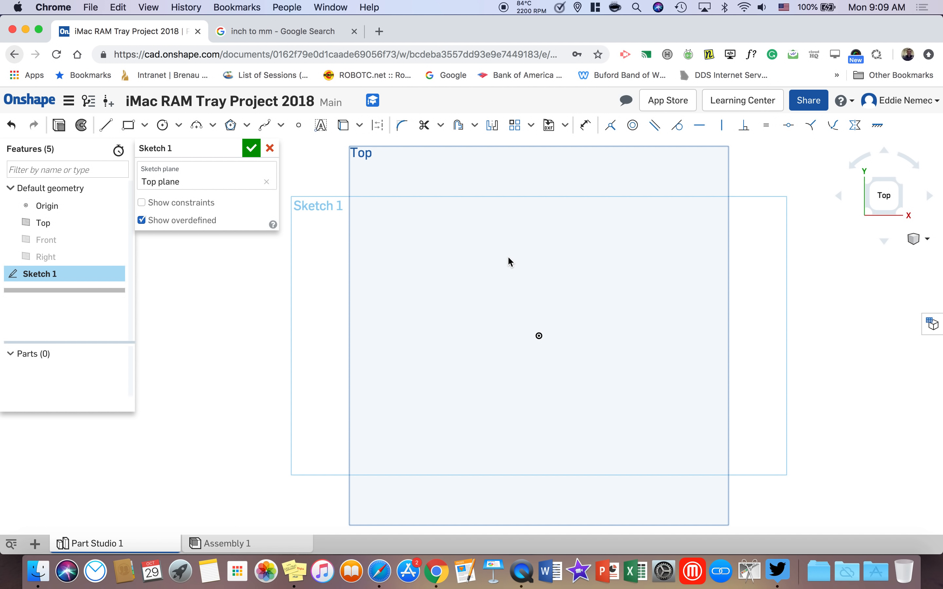
click(308, 576)
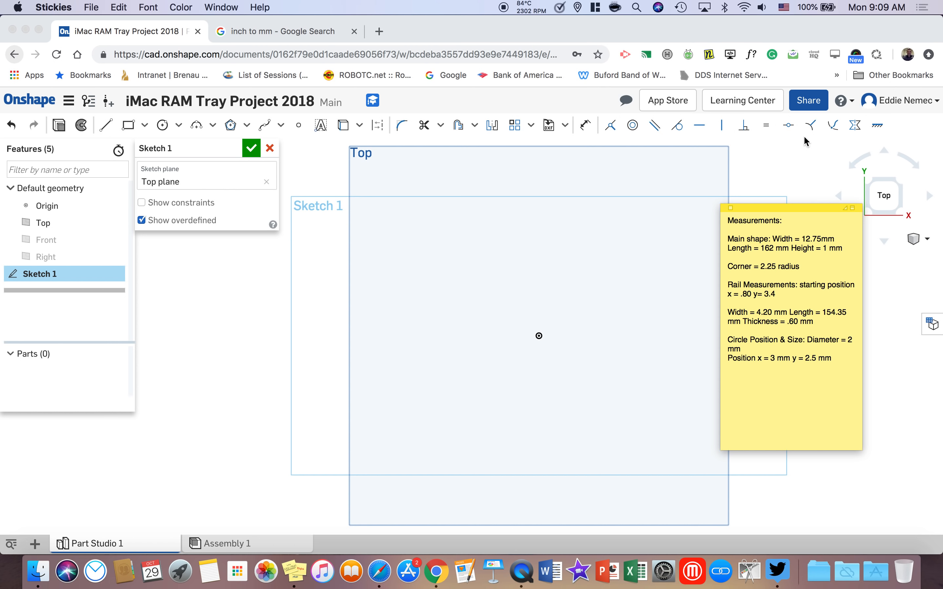
mouse_move(743, 208)
mouse_down()
mouse_move(240, 172)
mouse_move(106, 225)
mouse_up()
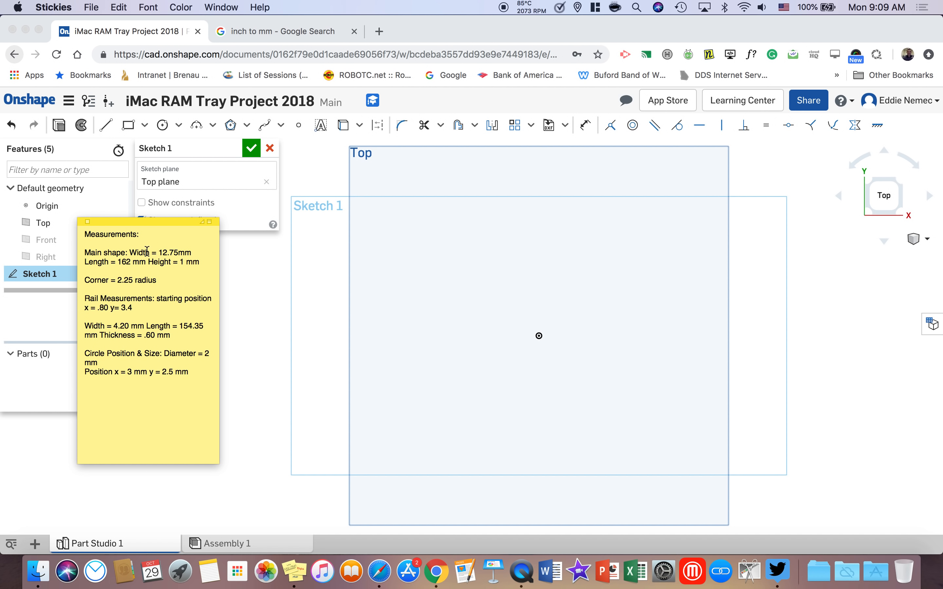
- Sketch a center point rectangle about 102 mm long and 16 mm wide, centred on the origin
click(143, 122)
click(145, 125)
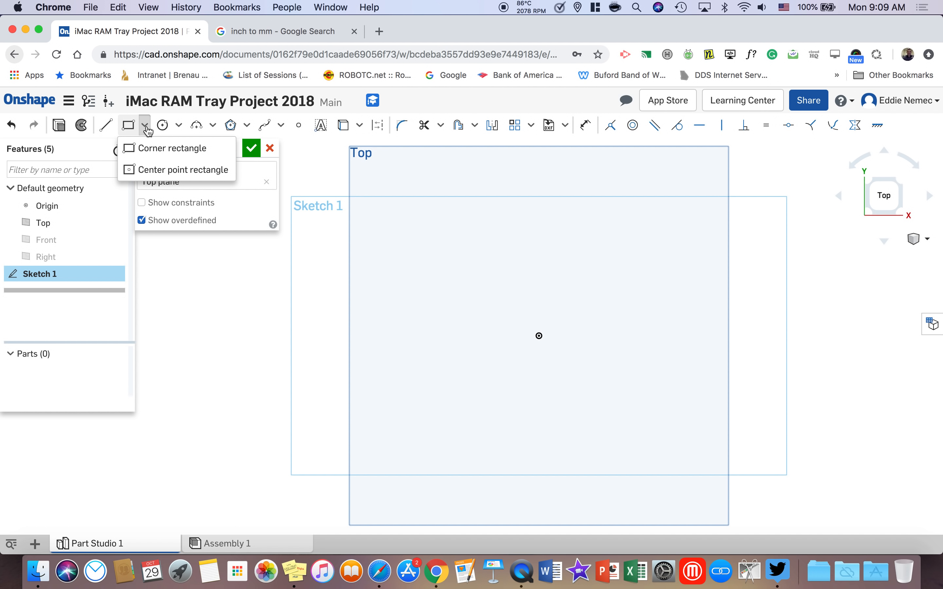
click(156, 170)
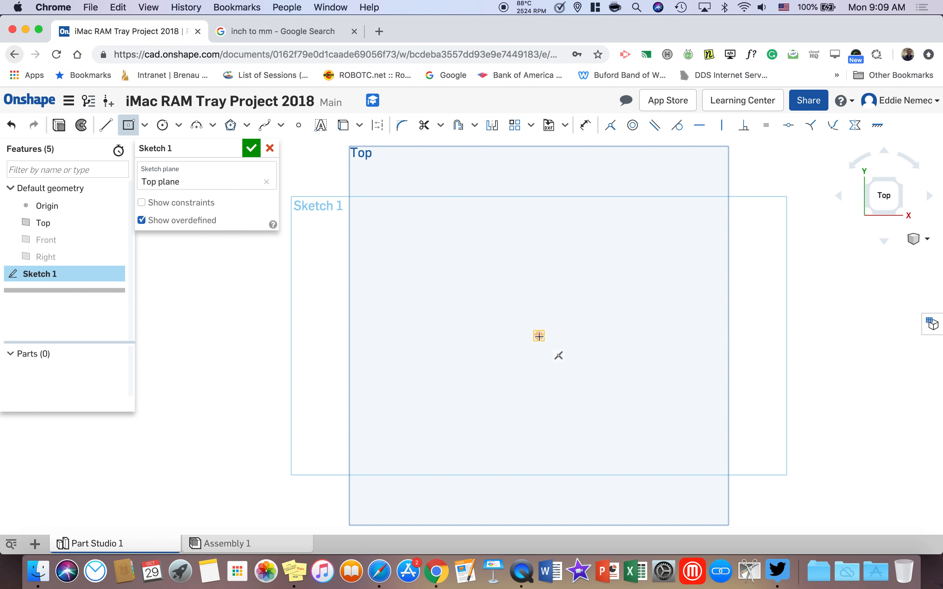
click(539, 336)
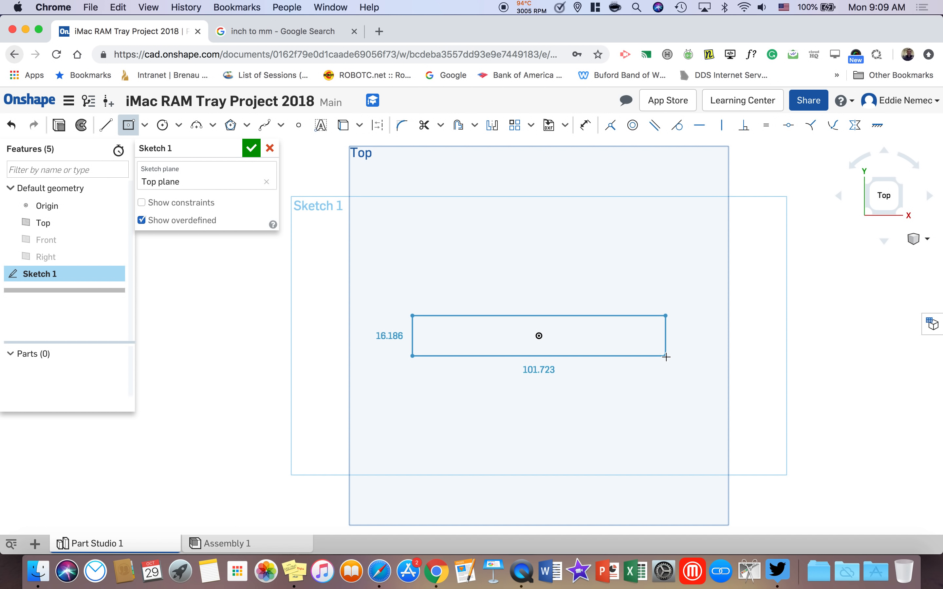
click(666, 357)
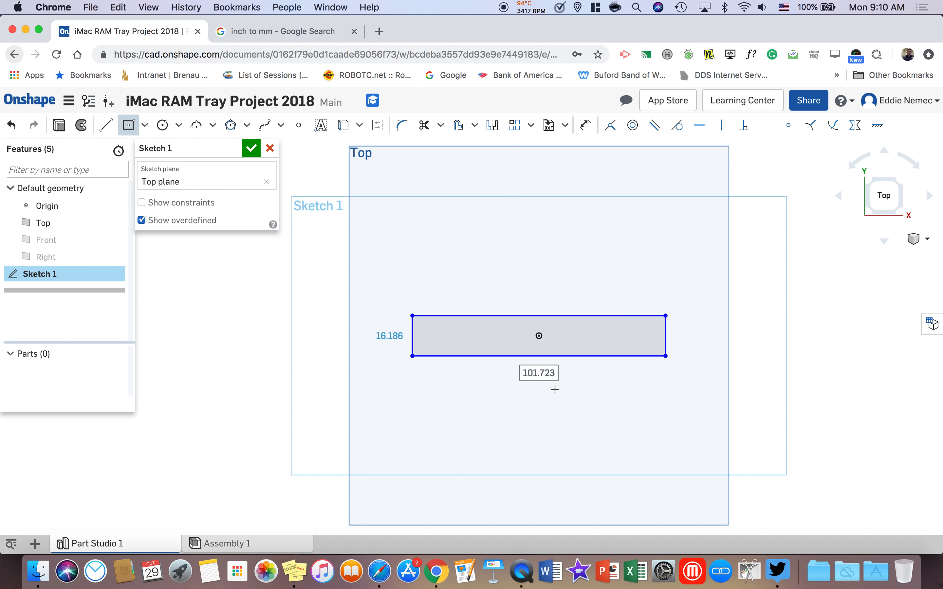
- Try to dimension the rectangle as 162 mm long and 12.75 mm wide, and exit the rectangle tool
key(d)
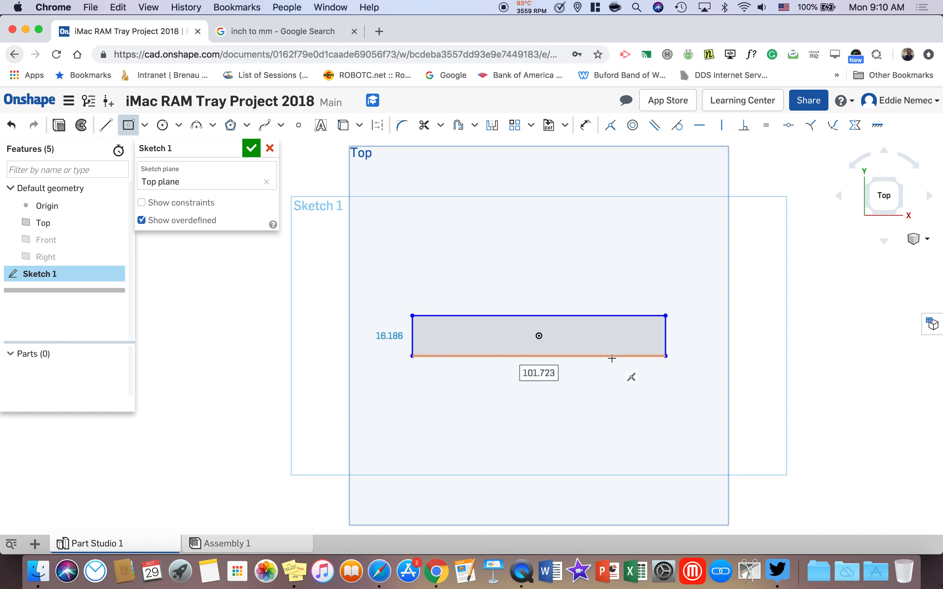
click(612, 358)
text(1)
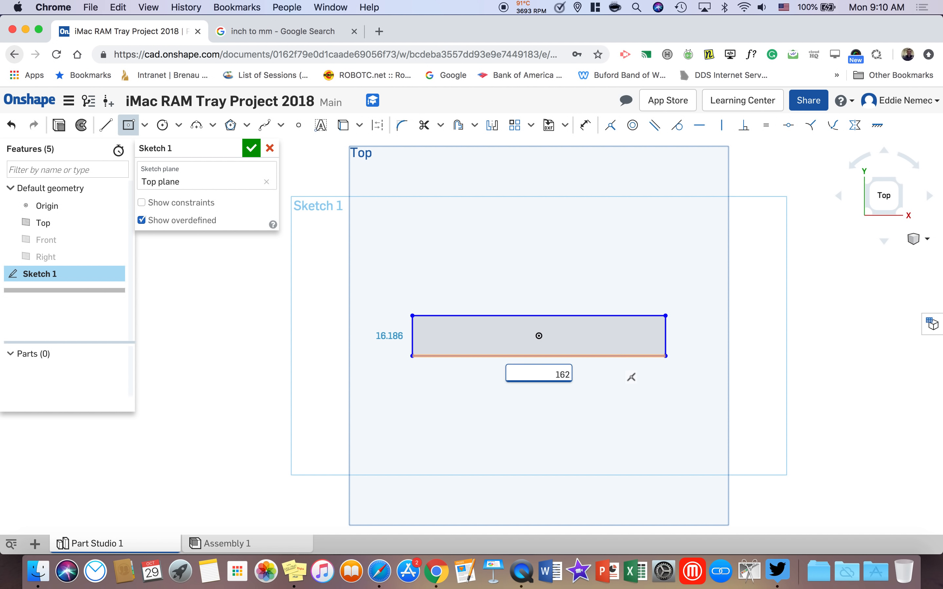
text(62)
key(Return)
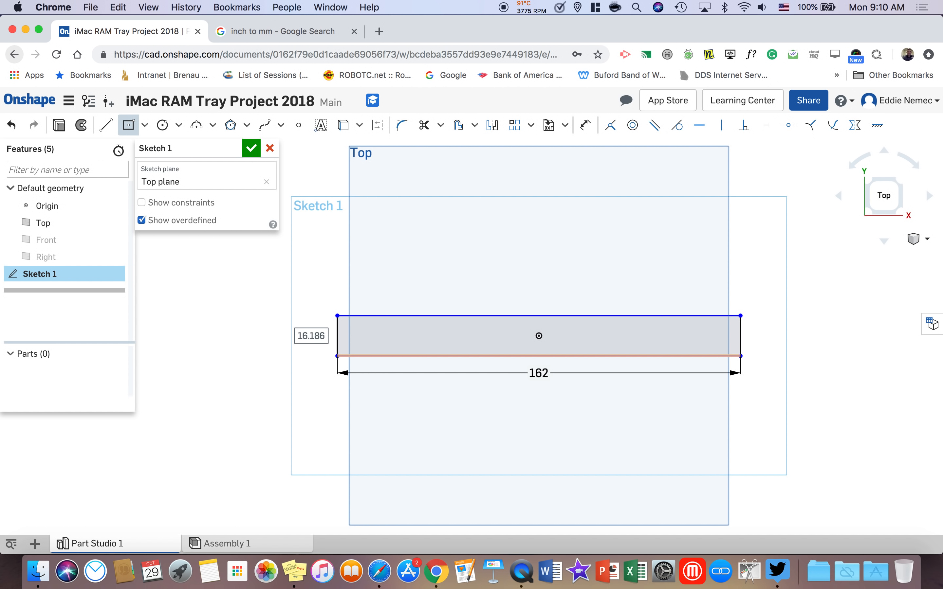
text(12.75)
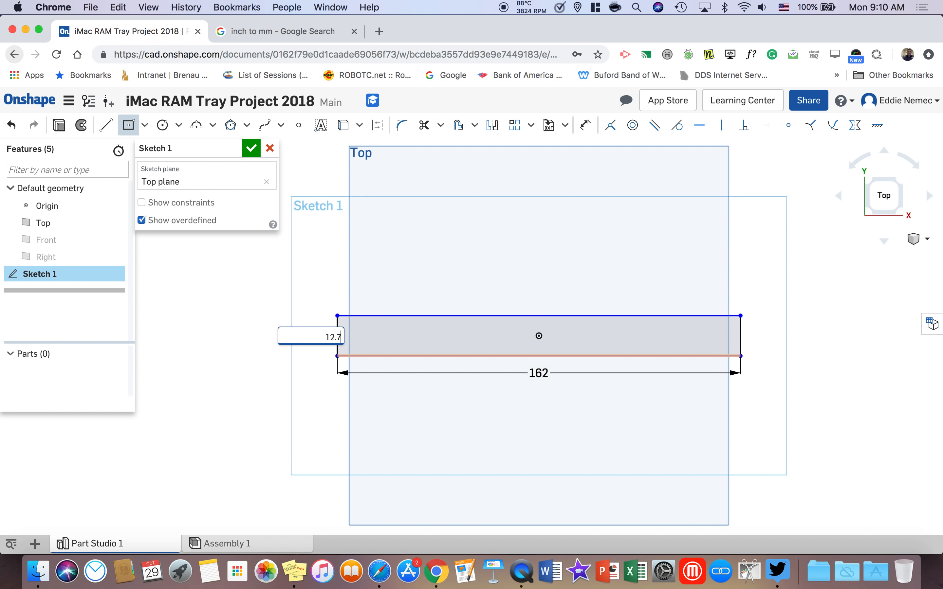
key(Return)
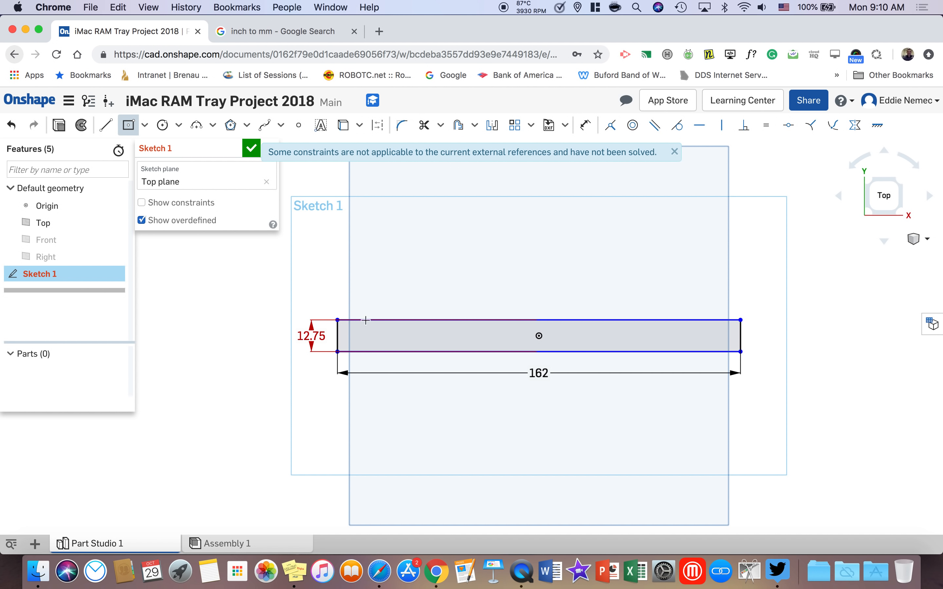
right_click(330, 279)
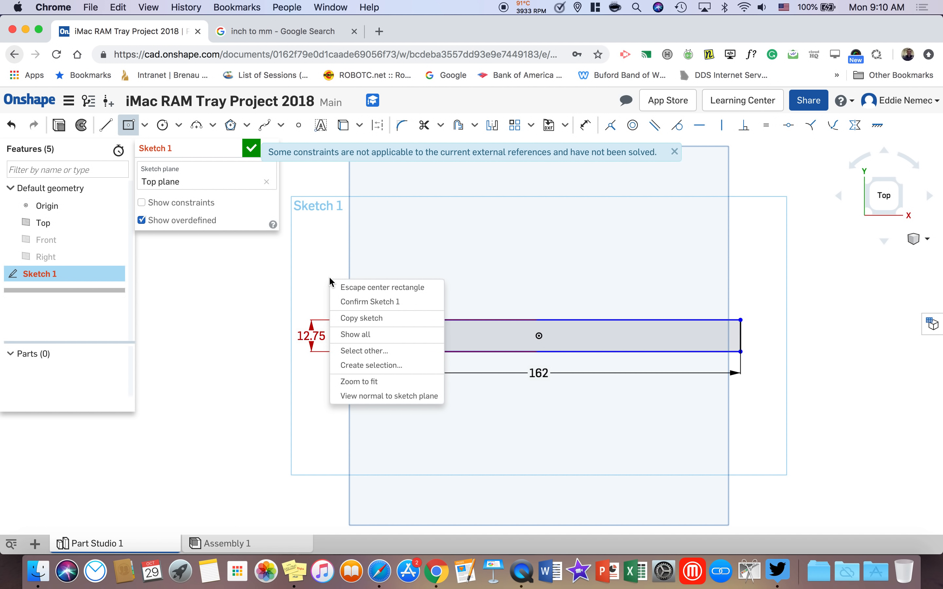
click(412, 289)
- Undo both dimensions and the rectangle so the sketch is empty
double_click(309, 335)
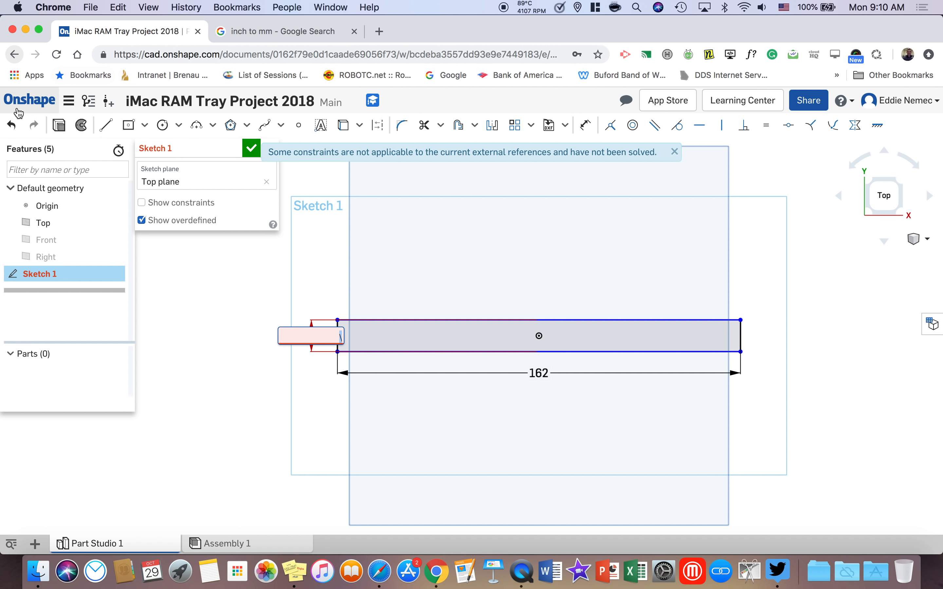
click(12, 126)
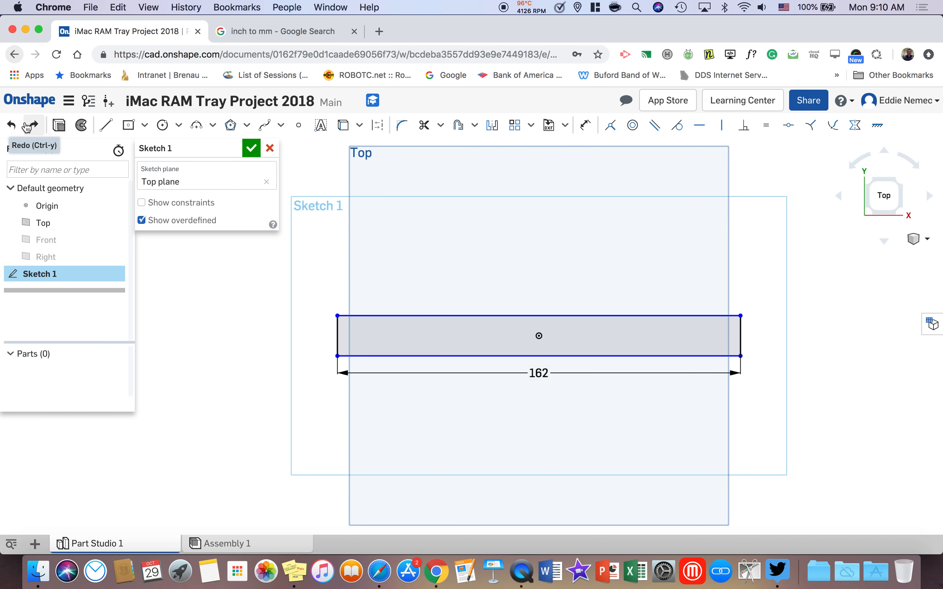
click(13, 127)
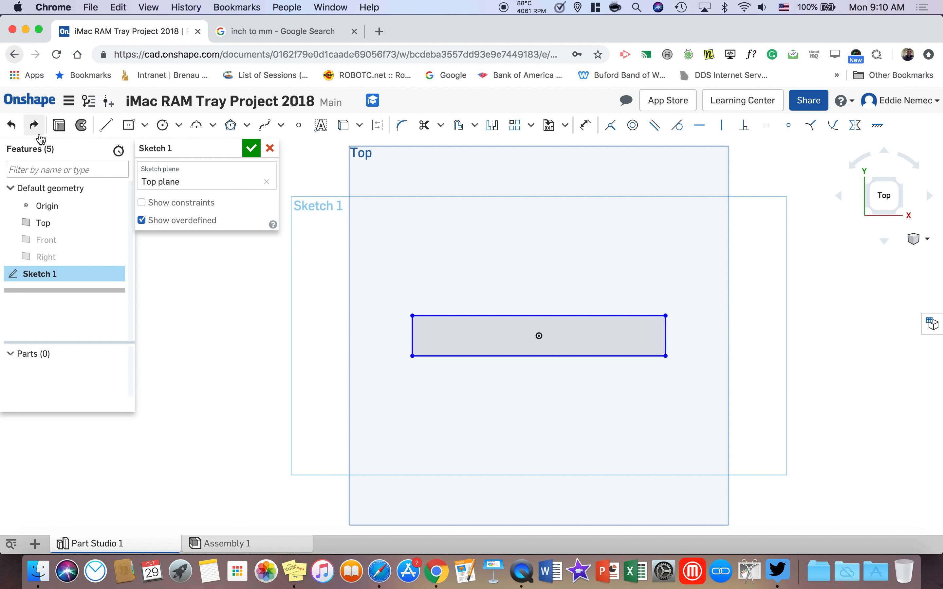
click(14, 127)
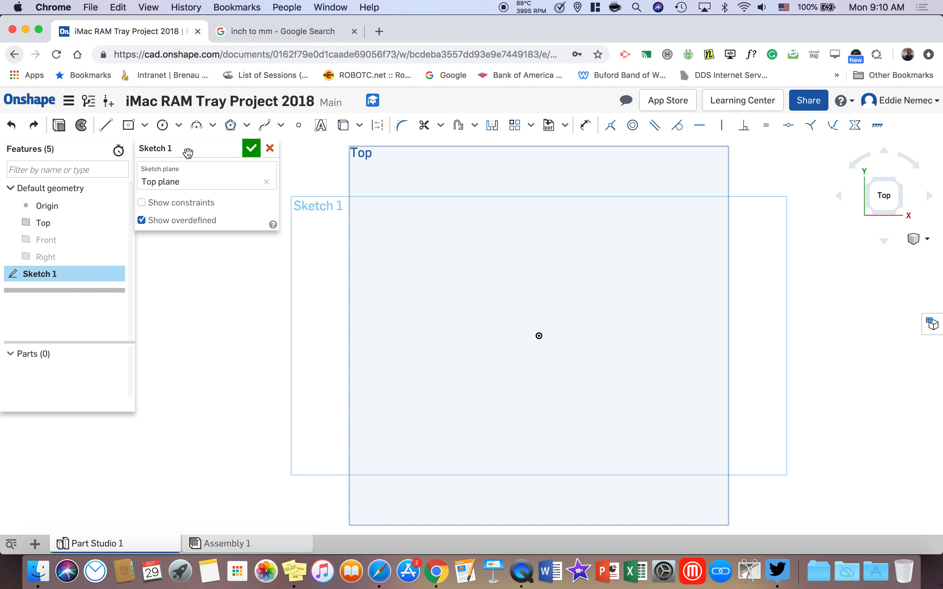
- Sketch a center point rectangle on the origin and dimension it 162 mm long and 12.75 mm wide
click(143, 129)
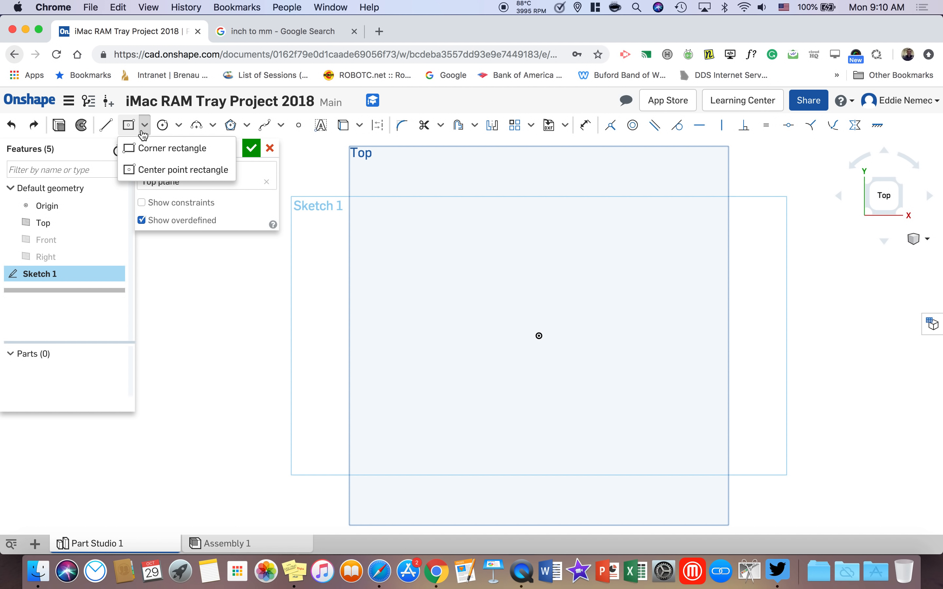
click(137, 169)
click(539, 336)
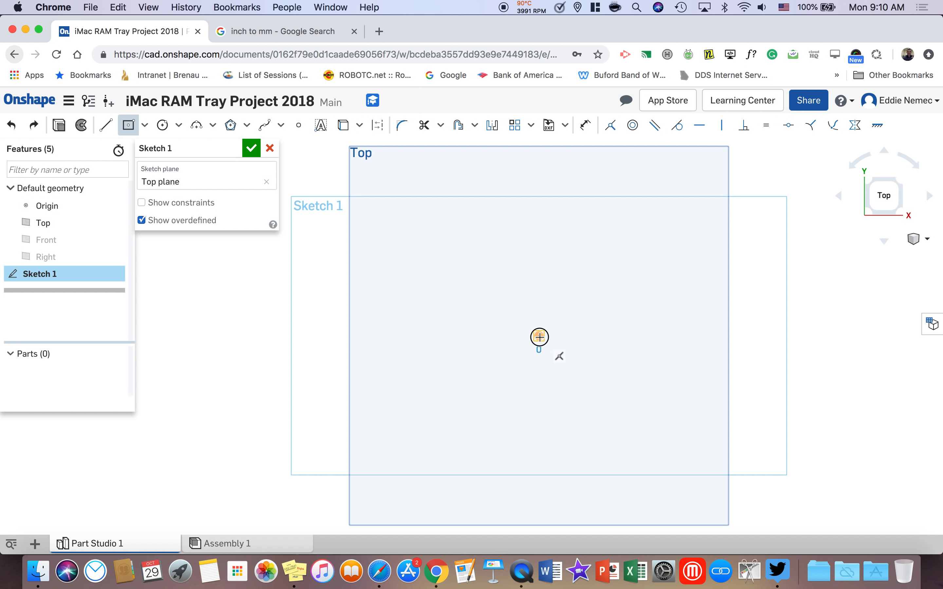
click(665, 364)
text(16)
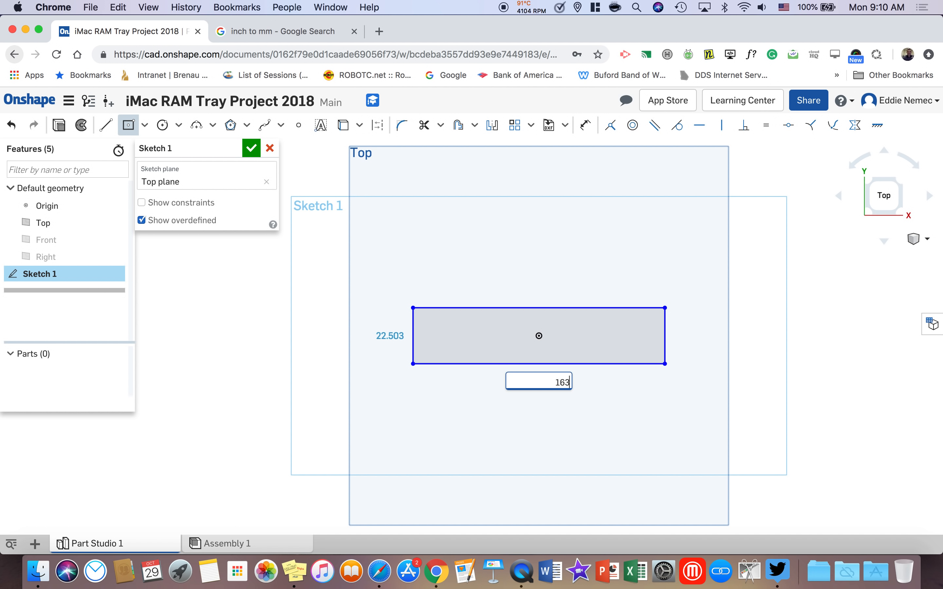
text(2)
key(Tab)
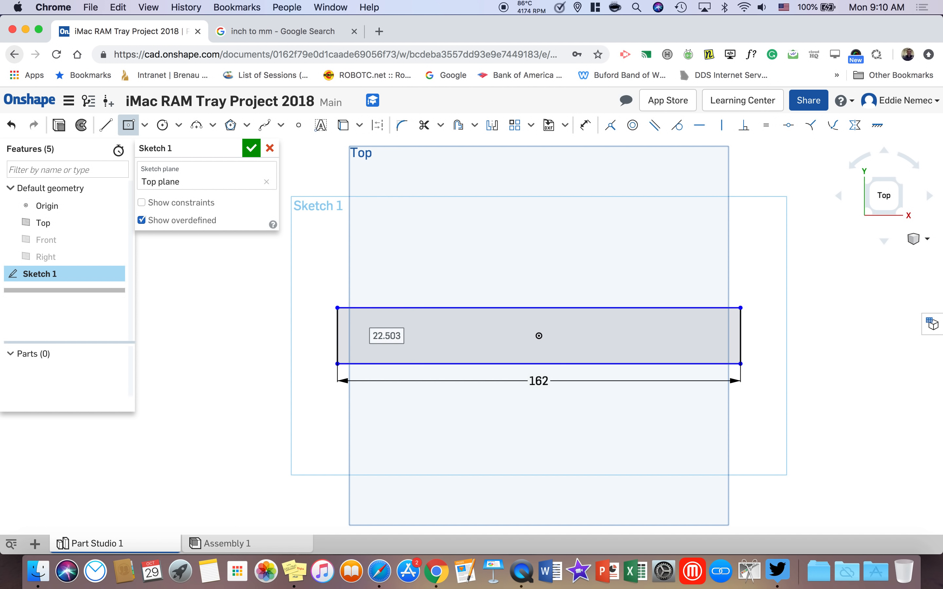
text(12)
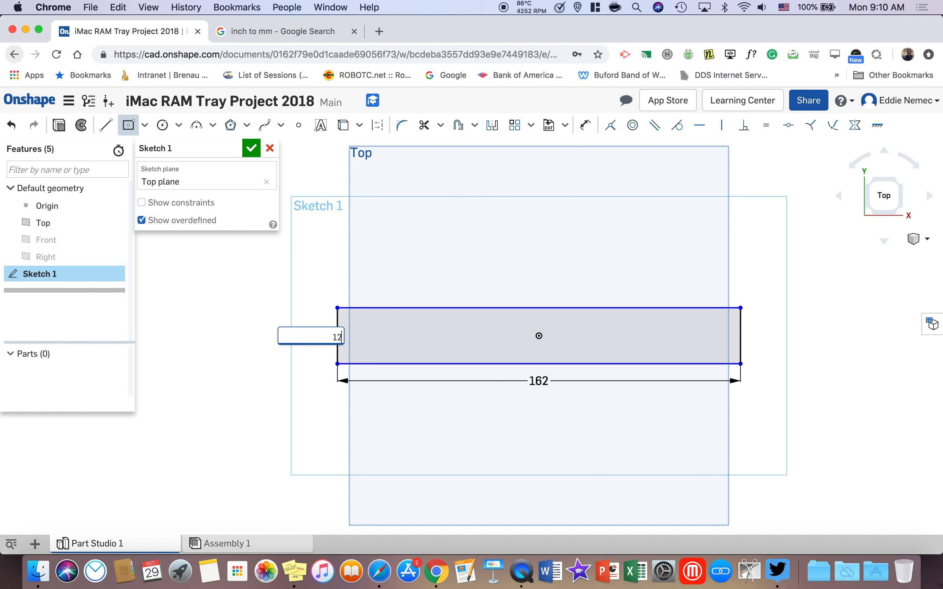
text(.75)
key(Return)
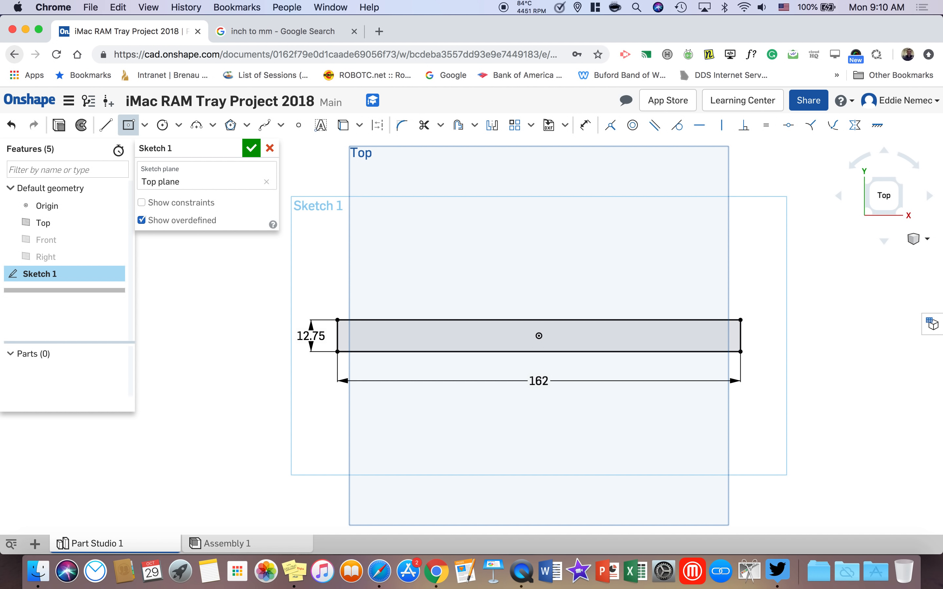
- Check the noted height of the main shape and extrude the rectangle sketch as a new solid with 1 mm depth
click(294, 571)
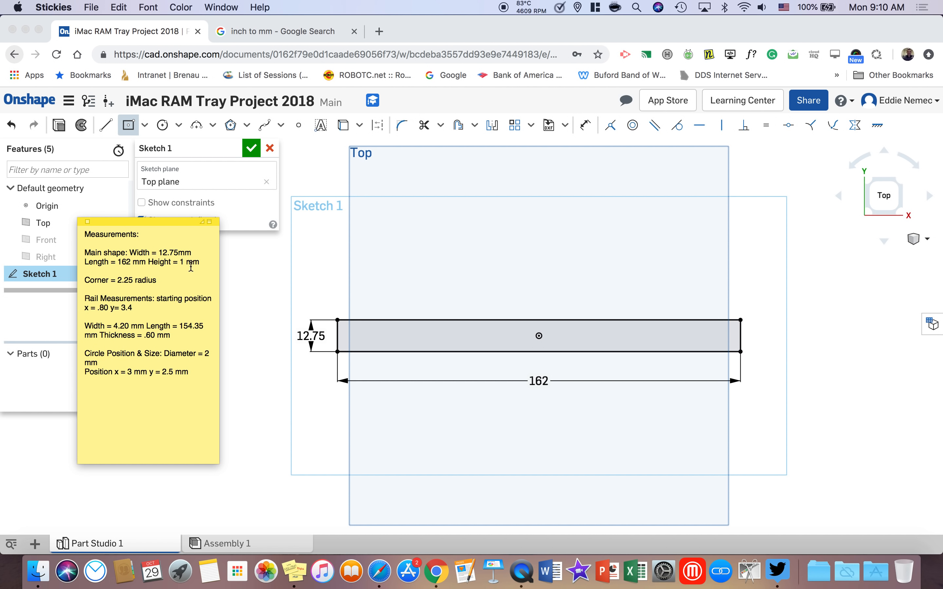
click(59, 127)
click(60, 128)
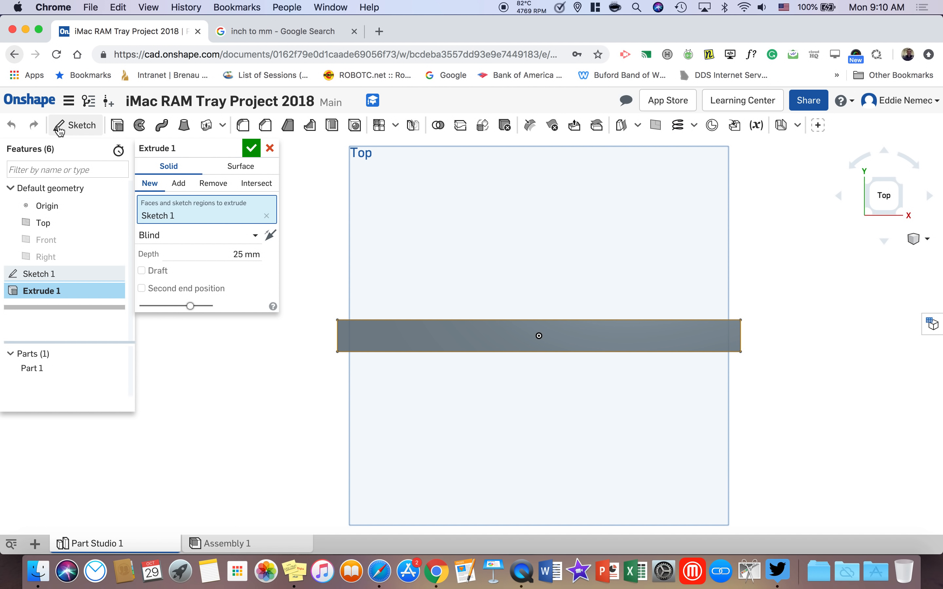
click(219, 239)
click(229, 256)
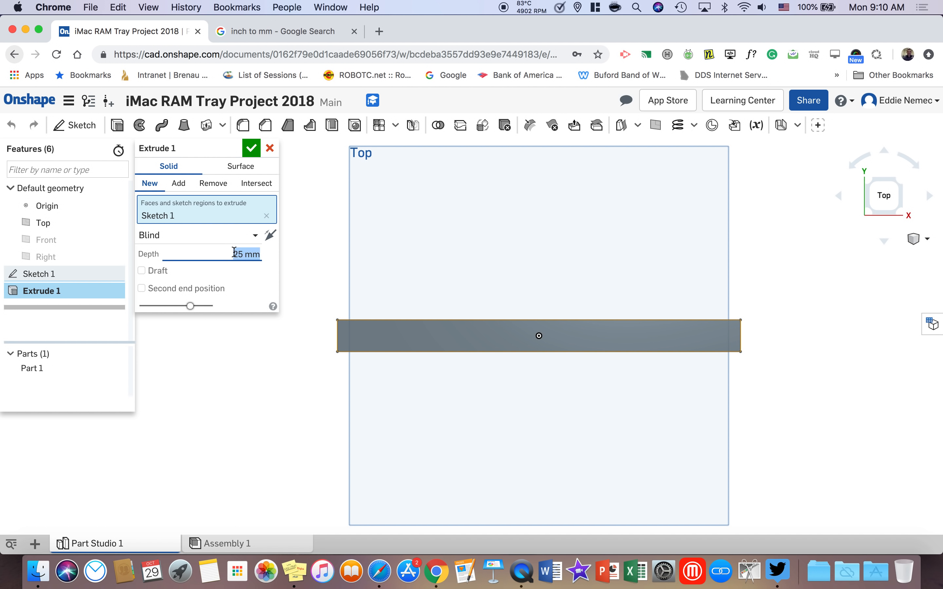
text(1)
key(Return)
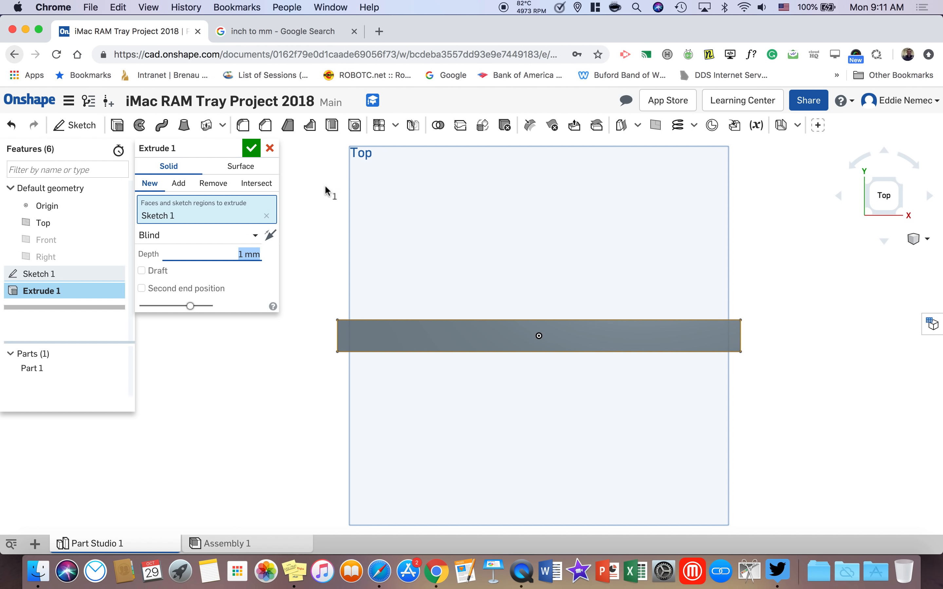
click(251, 148)
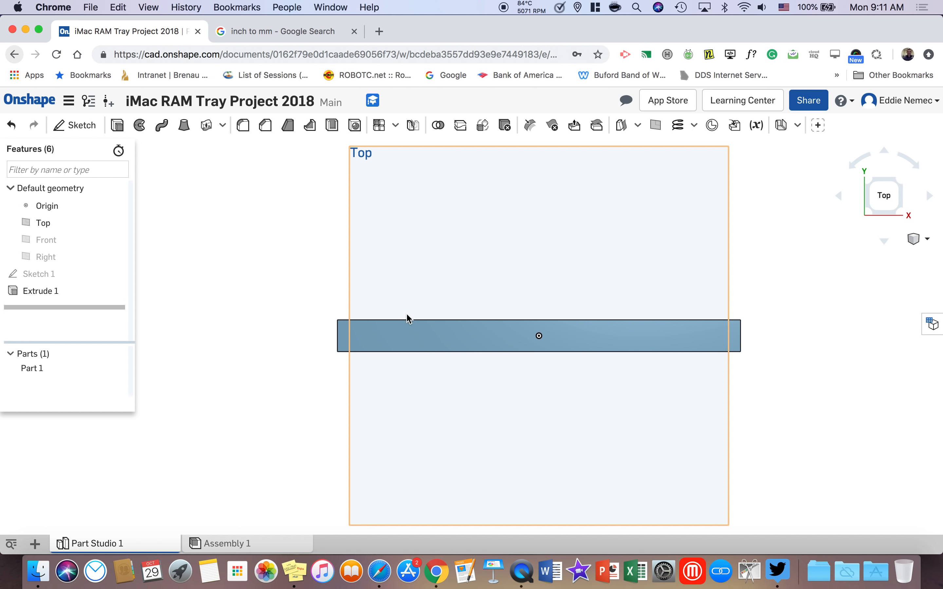
- Examine the extruded bar's overall shape and its end from the Top view
scroll(391, 347, down, 2)
scroll(394, 347, up, 5)
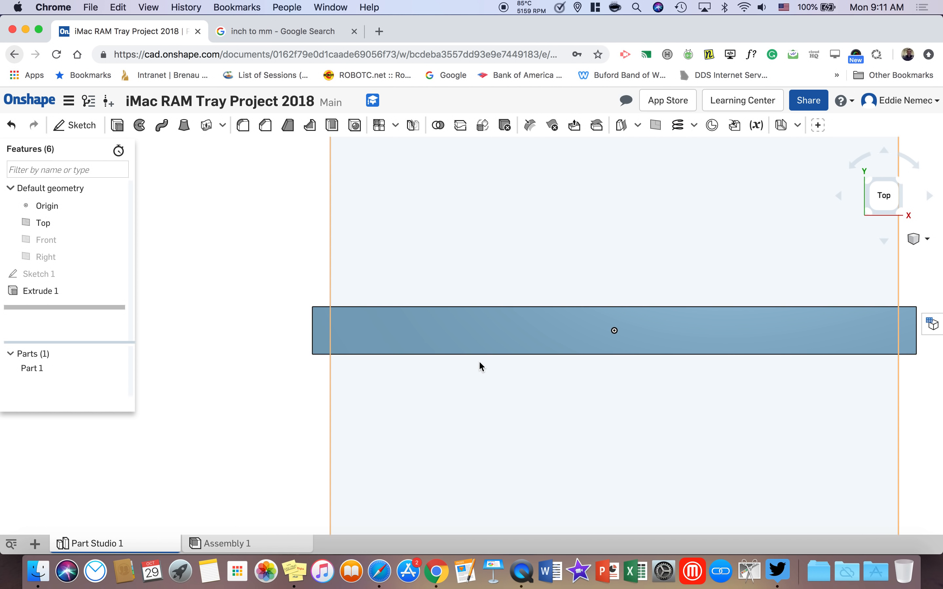
middle_drag(479, 362, 366, 360)
right_drag(365, 360, 429, 344)
click(877, 186)
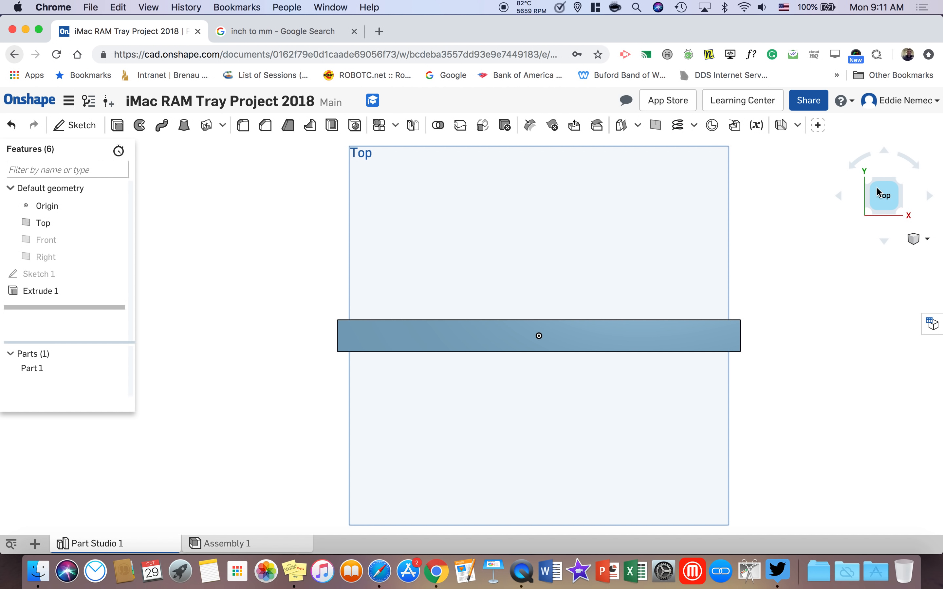
scroll(383, 312, up, 5)
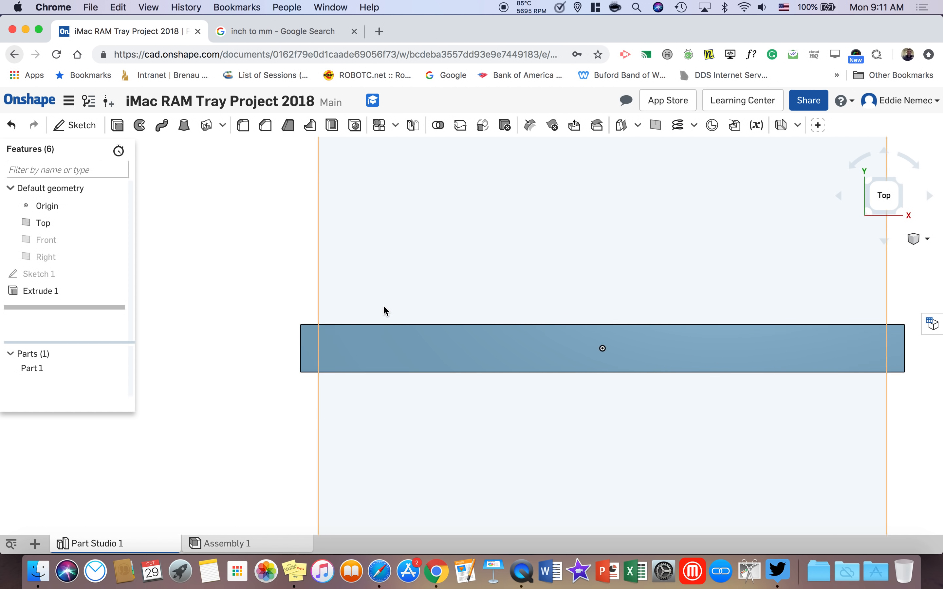
scroll(382, 304, up, 3)
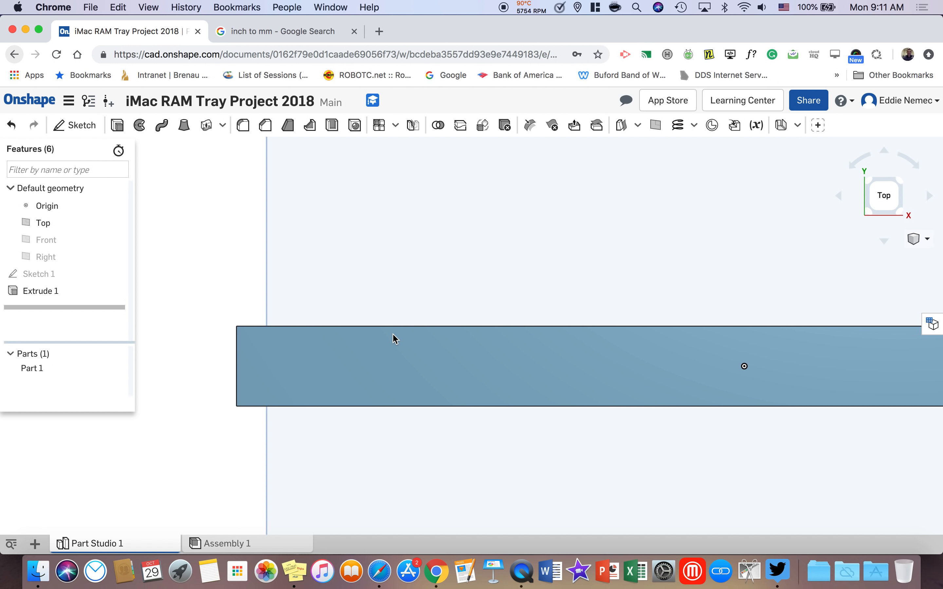
scroll(390, 336, down, 1)
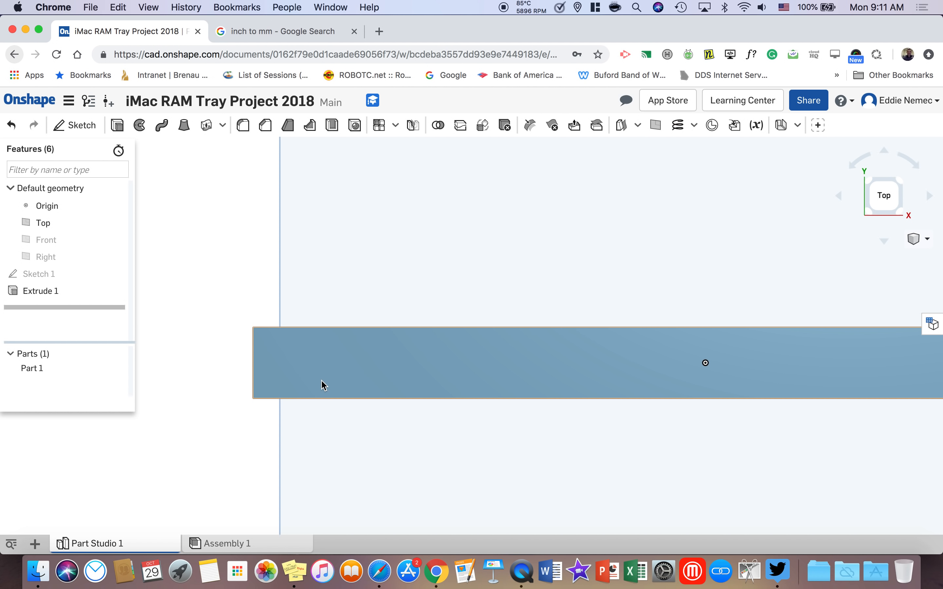
scroll(336, 376, down, 3)
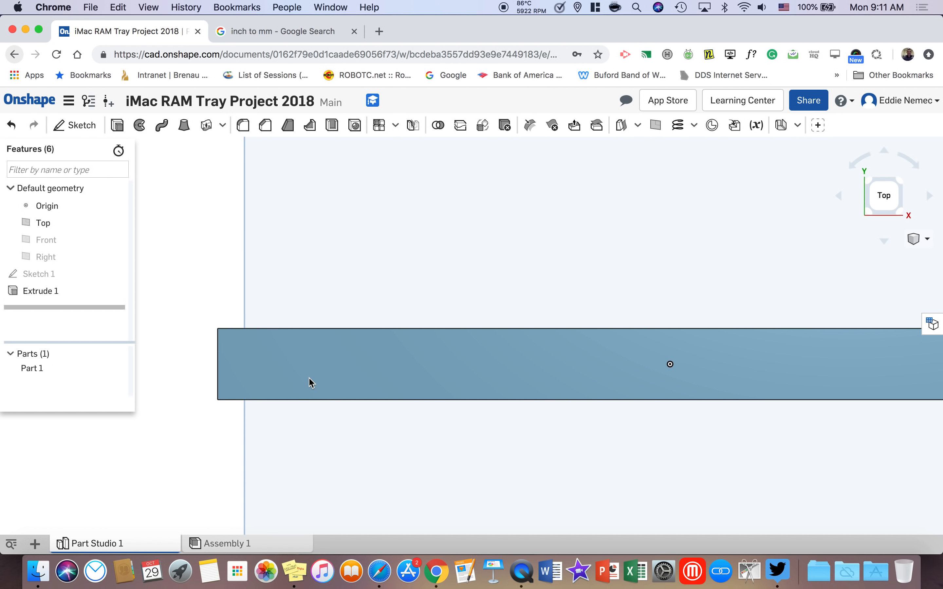
scroll(306, 372, down, 2)
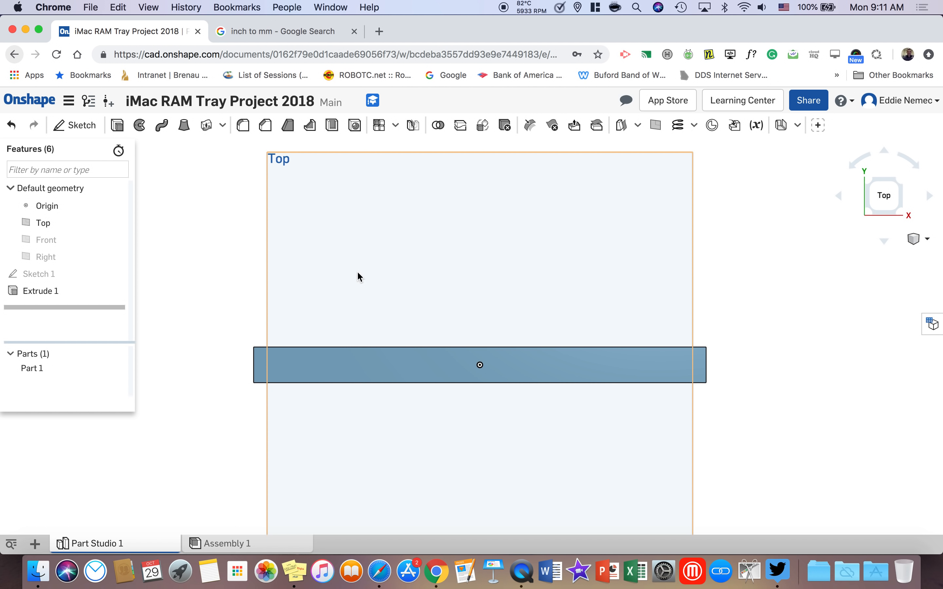
- Start a new sketch on the large top face of the extruded bar
right_drag(530, 356, 539, 331)
scroll(461, 196, down, 2)
scroll(461, 197, up, 6)
right_drag(465, 193, 465, 199)
scroll(465, 199, down, 4)
scroll(465, 198, up, 3)
click(69, 124)
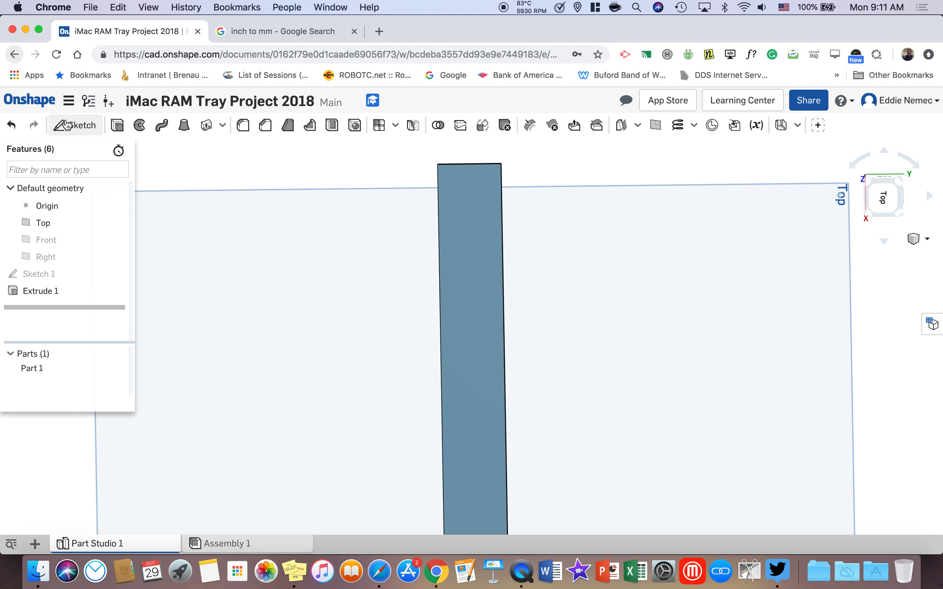
click(471, 193)
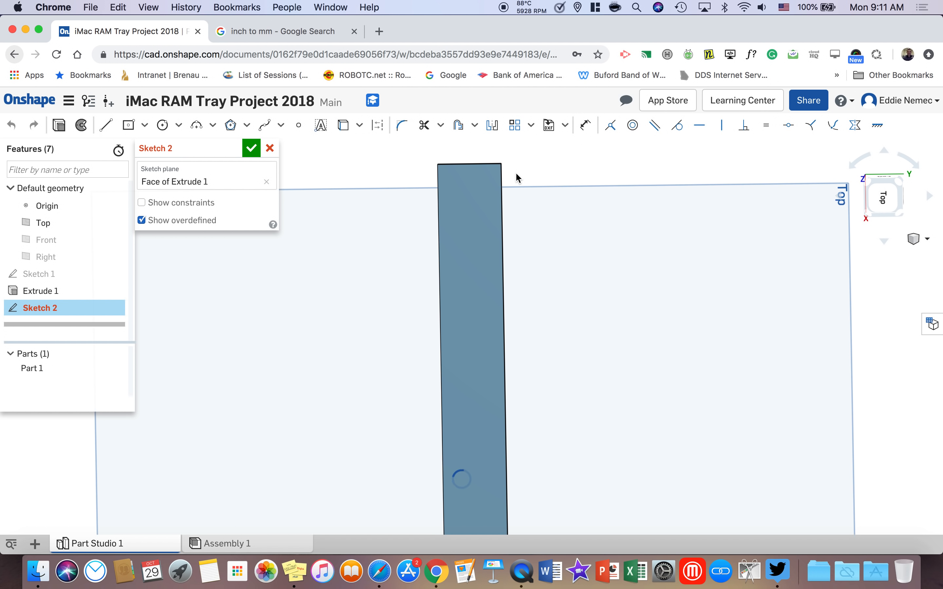
scroll(516, 178, down, 3)
scroll(492, 175, up, 4)
scroll(503, 209, up, 2)
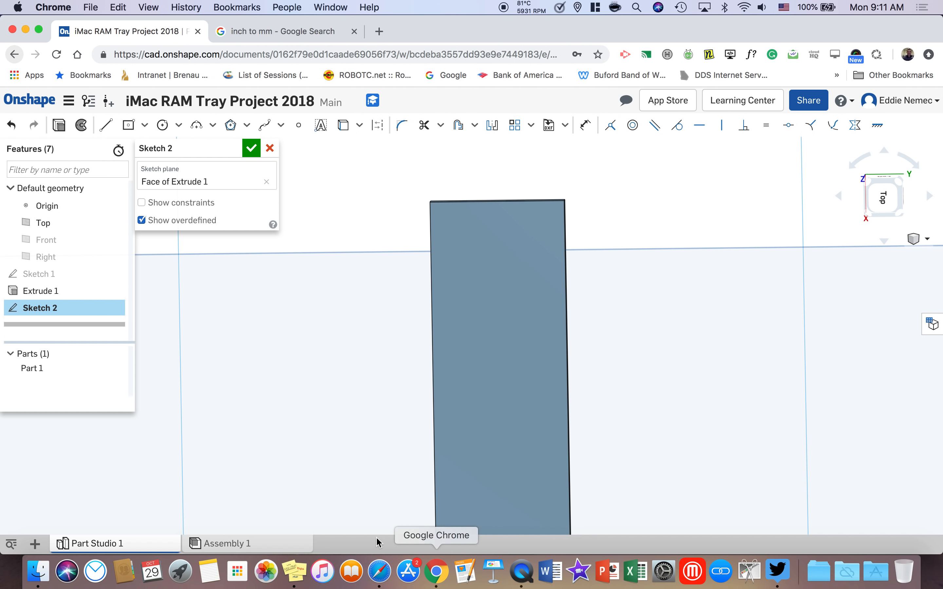
- Check the noted rail starting position and project the corner point of the bar's end into the sketch
click(292, 570)
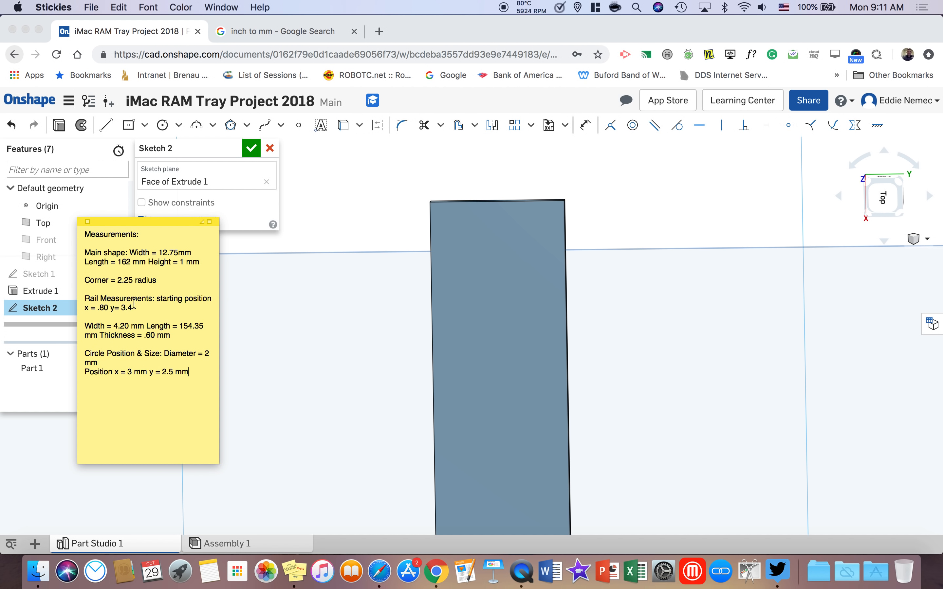
click(98, 128)
click(105, 126)
scroll(510, 216, down, 2)
scroll(511, 215, up, 3)
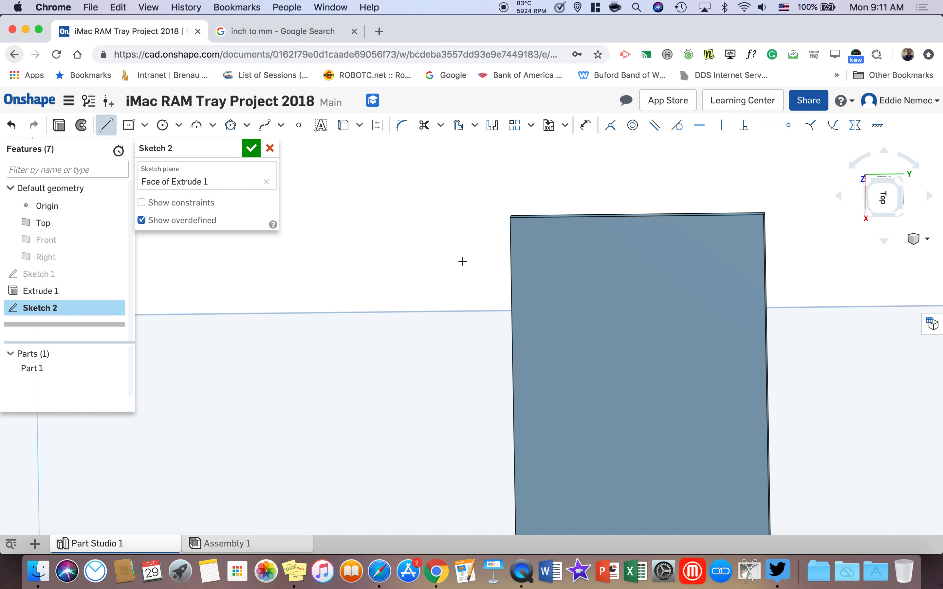
click(343, 126)
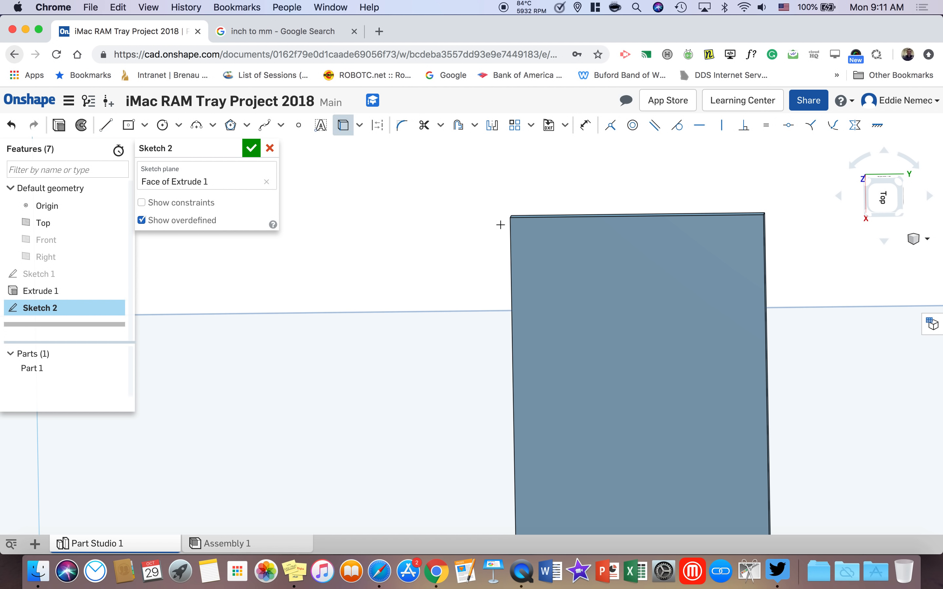
click(509, 218)
- Draw a 0.8 mm line from the projected corner along the bar's short edge, followed by a perpendicular 3.4 mm line along its length
click(105, 124)
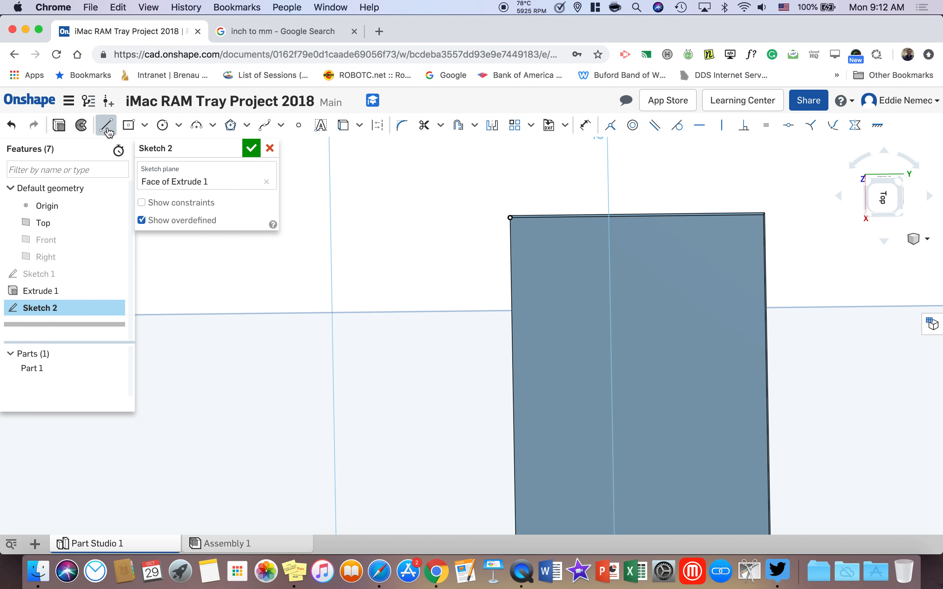
click(509, 217)
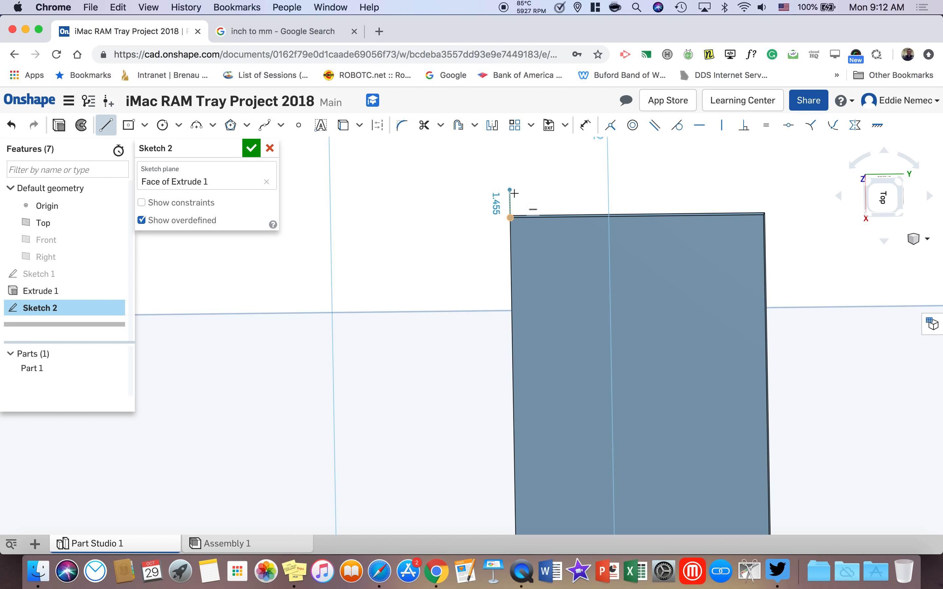
click(540, 217)
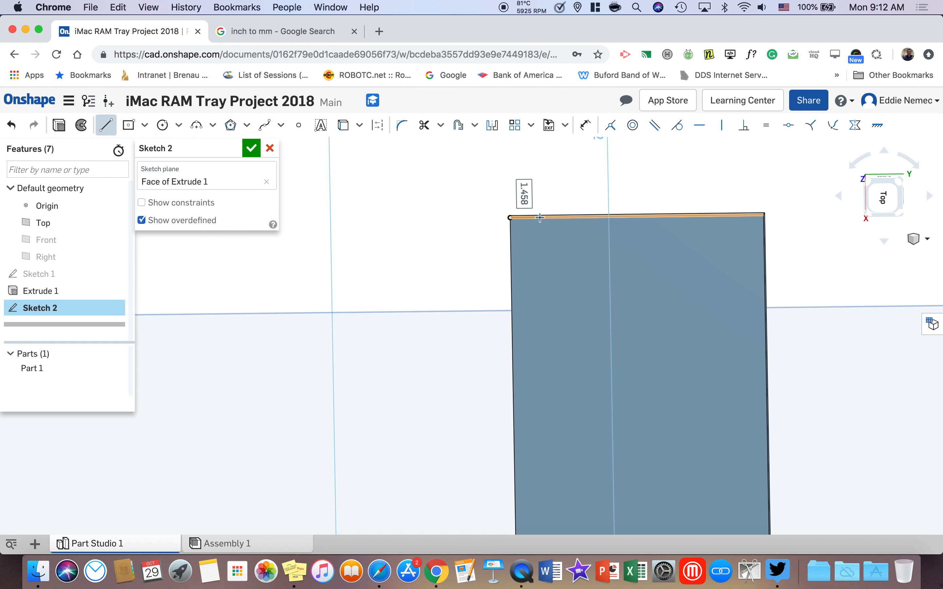
text(.80)
key(Return)
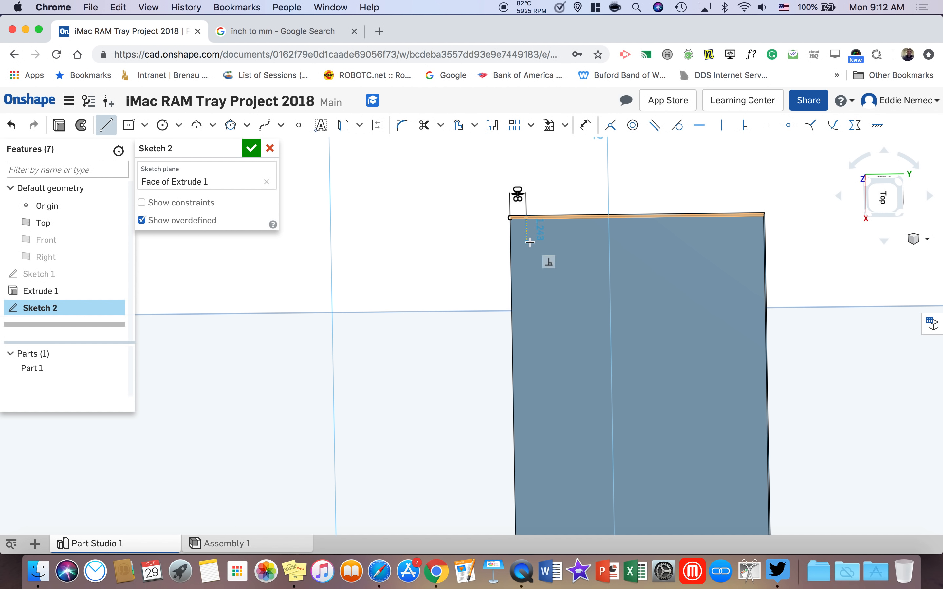
text(3)
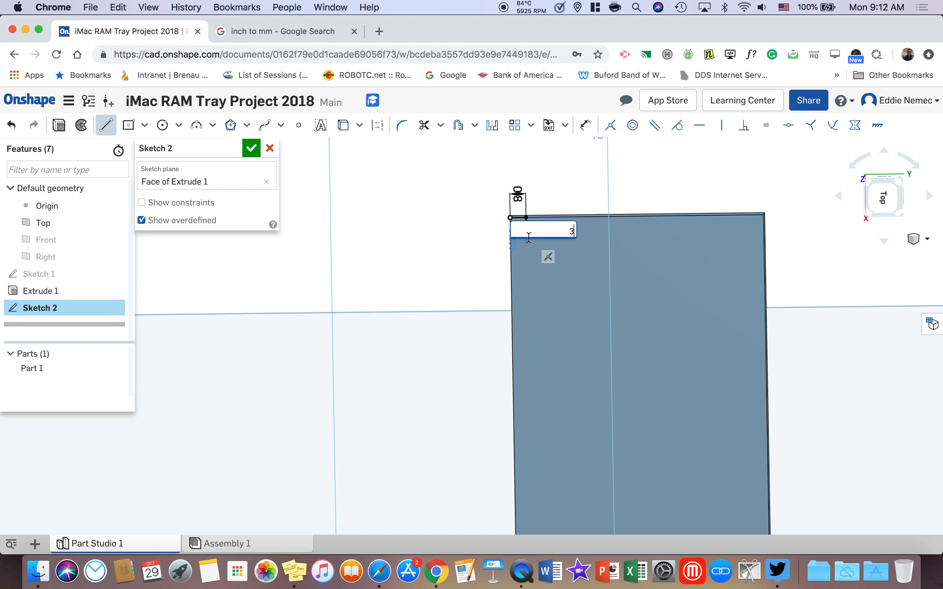
text(.4)
key(Return)
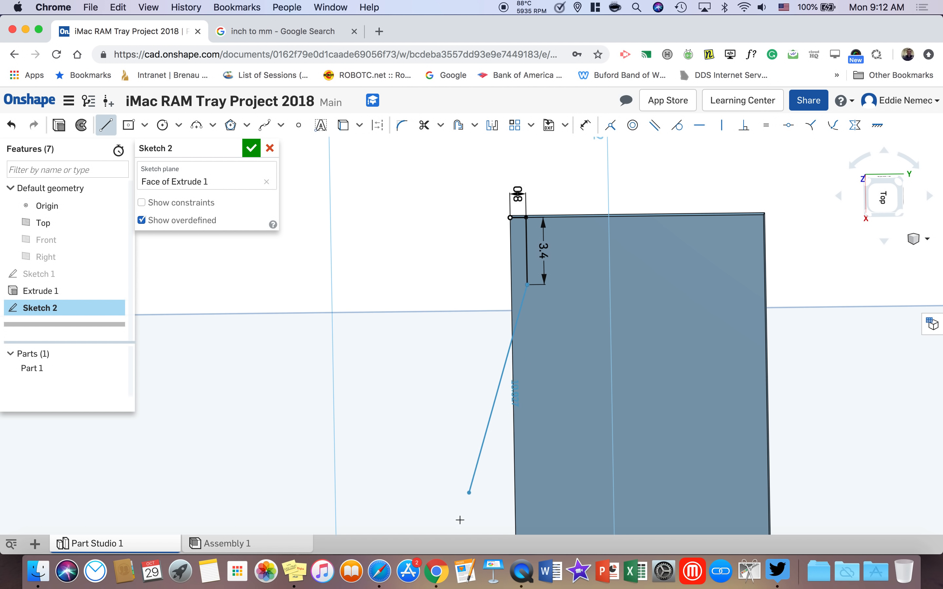
- Check the noted rail dimensions and continue the line chain with a 0.6 mm line inward and a 154.35 mm line along the bar
click(295, 571)
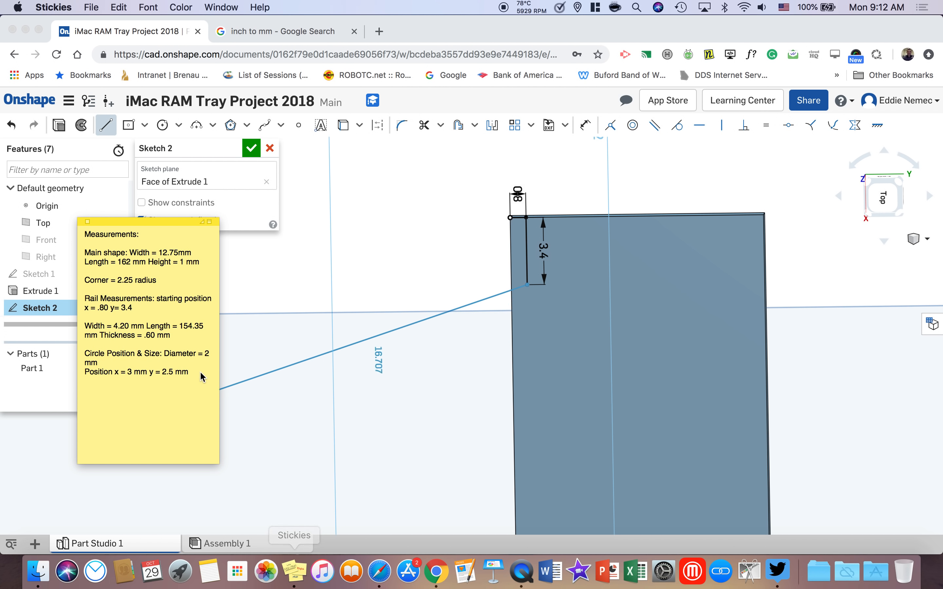
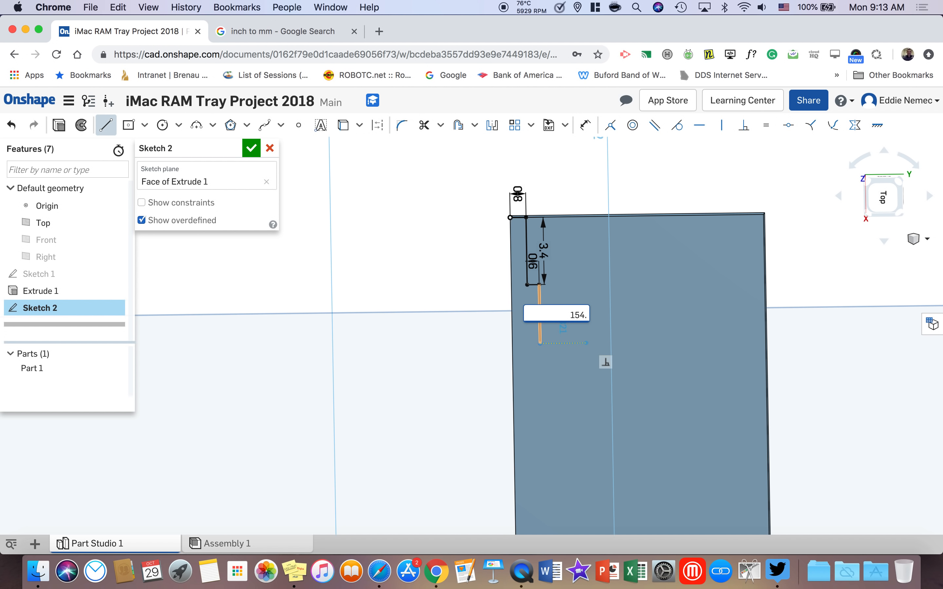
key(Return)
- Draw a 0.6 mm end line from the far end of the 154.35 mm line towards the bar's near long edge
scroll(590, 334, up, 5)
scroll(591, 335, down, 4)
scroll(591, 335, down, 8)
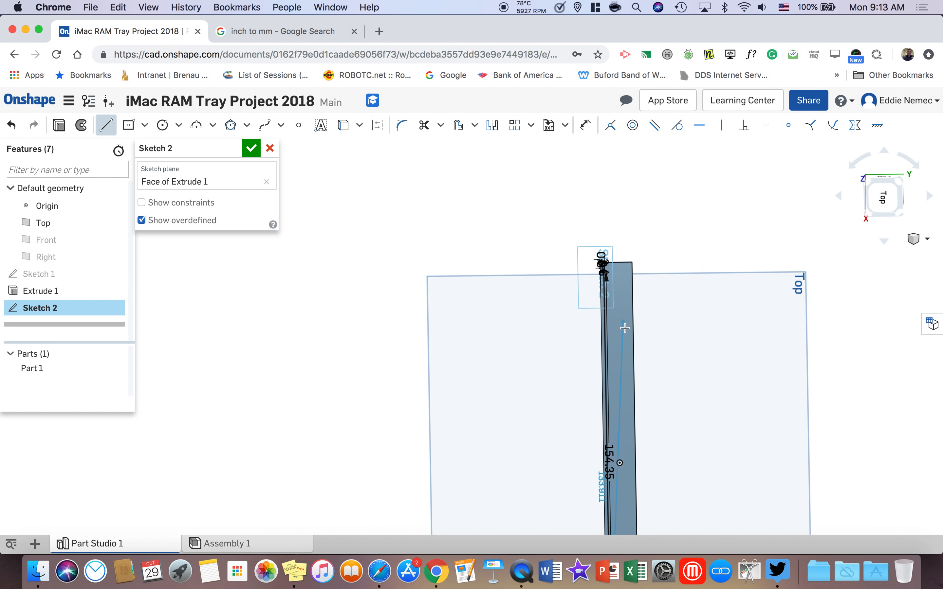
scroll(614, 464, up, 6)
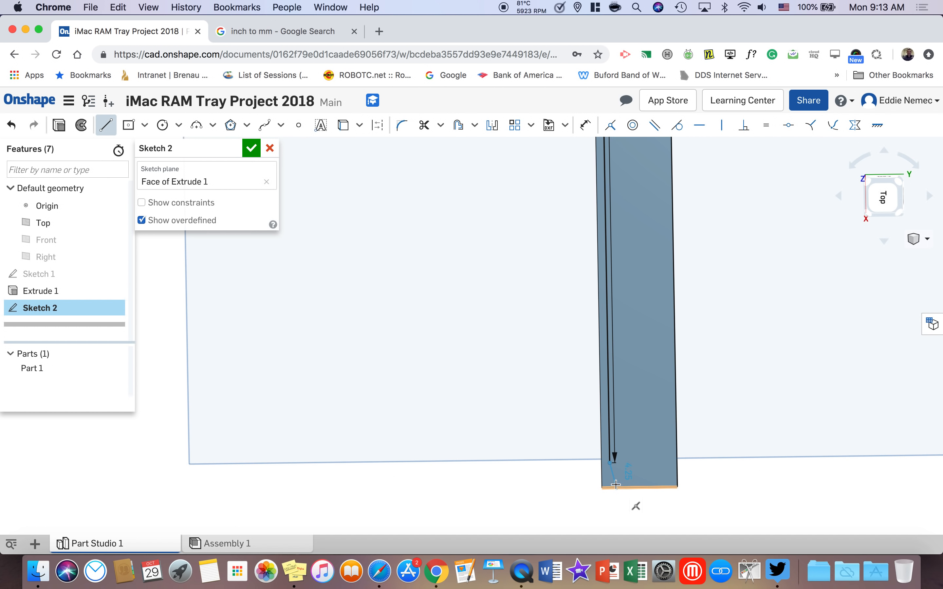
scroll(615, 465, up, 3)
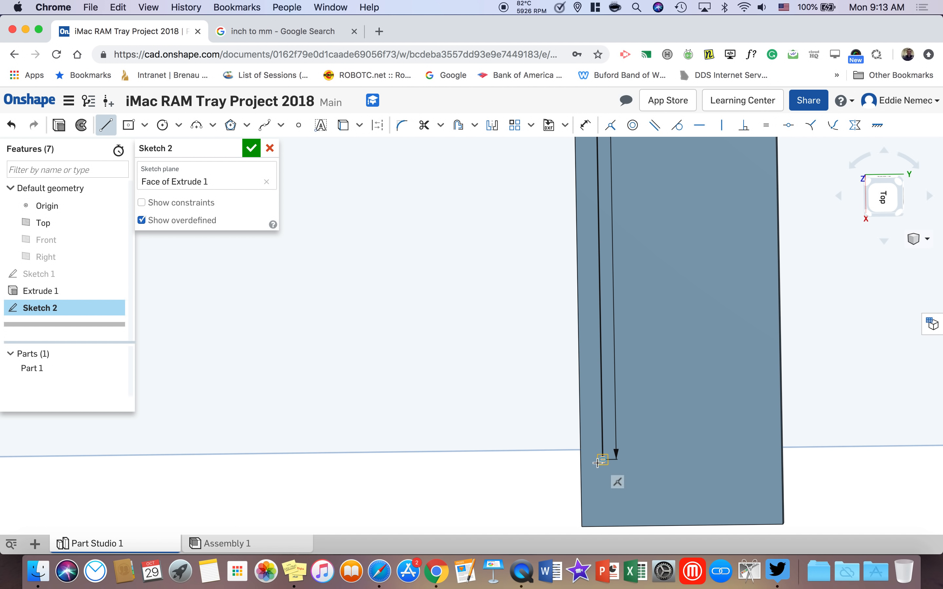
click(597, 461)
scroll(594, 461, down, 3)
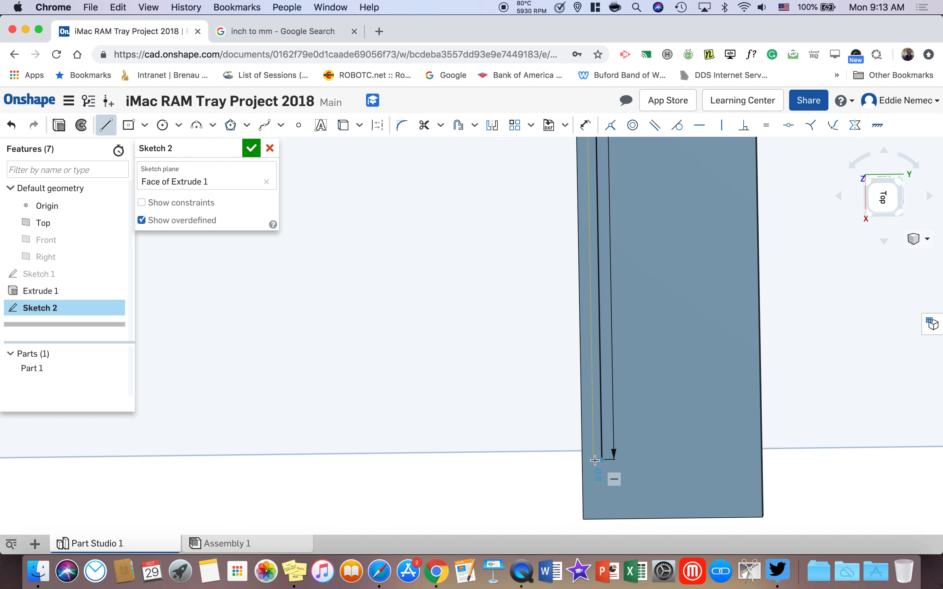
scroll(595, 461, up, 1)
scroll(594, 461, down, 3)
scroll(595, 461, up, 3)
scroll(594, 461, up, 2)
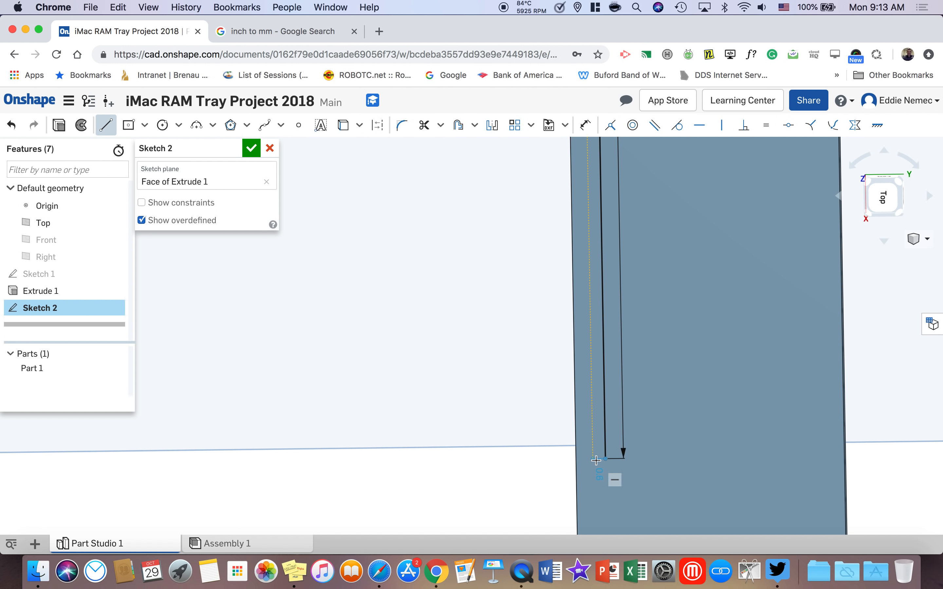
click(596, 460)
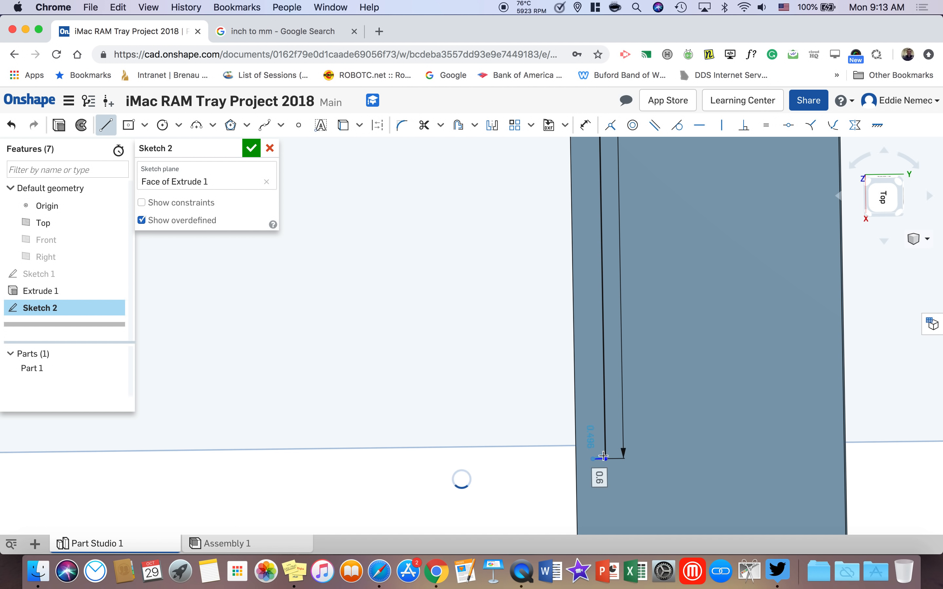
- Close the rail profile with a line from the far end line back to the start of the near 0.6 mm end line
scroll(584, 369, up, 3)
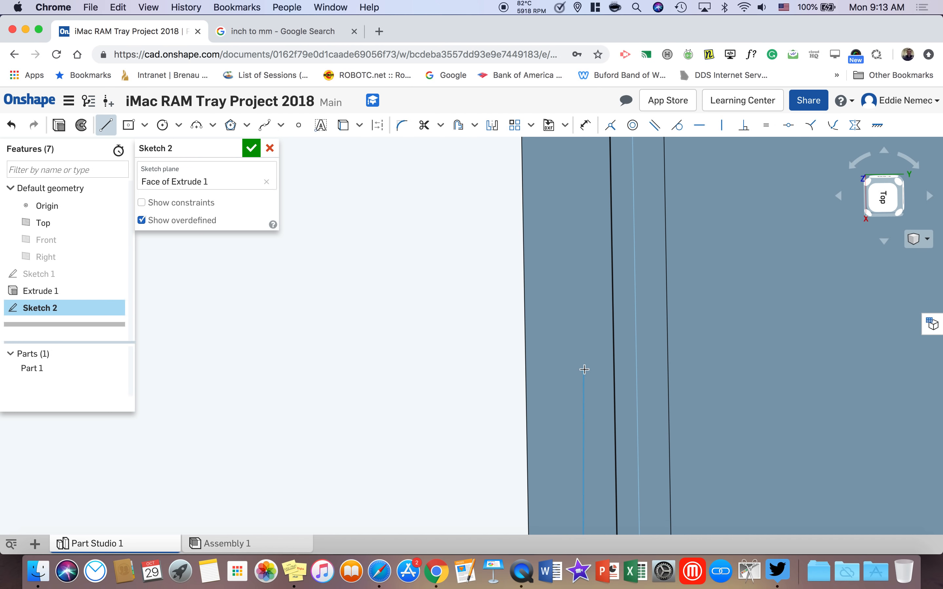
scroll(600, 386, down, 3)
scroll(577, 390, up, 3)
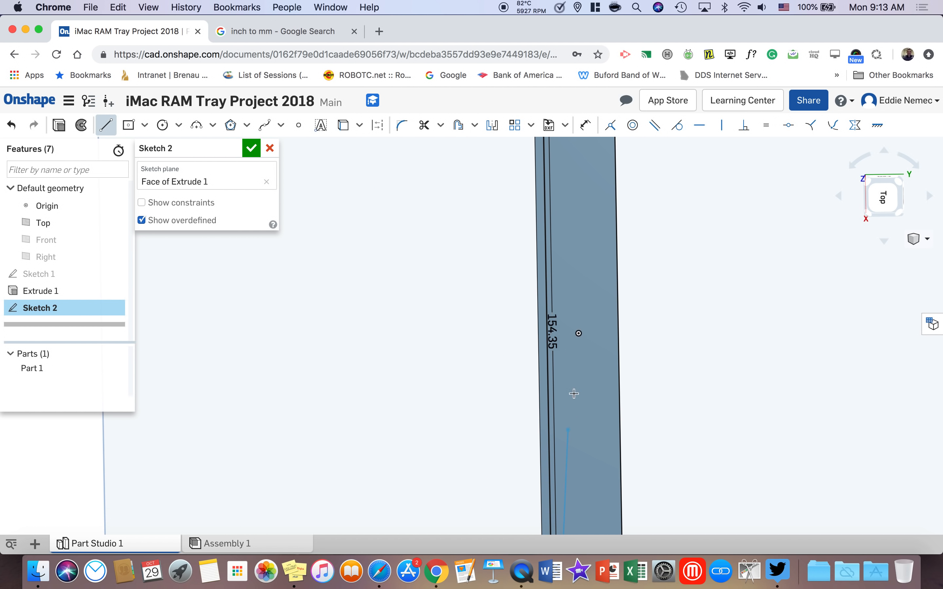
middle_drag(570, 275, 572, 460)
middle_drag(561, 203, 583, 349)
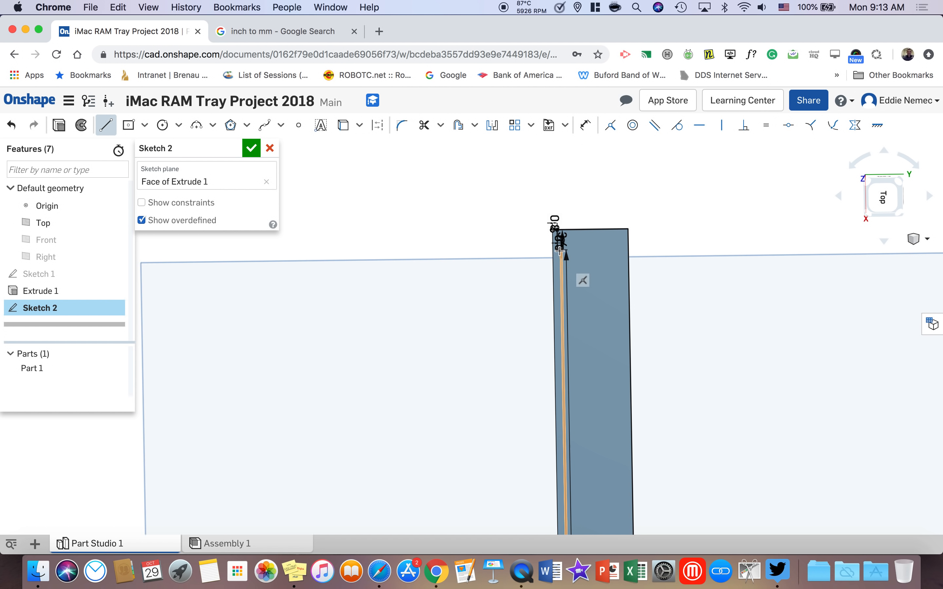
scroll(560, 250, down, 3)
scroll(560, 253, up, 6)
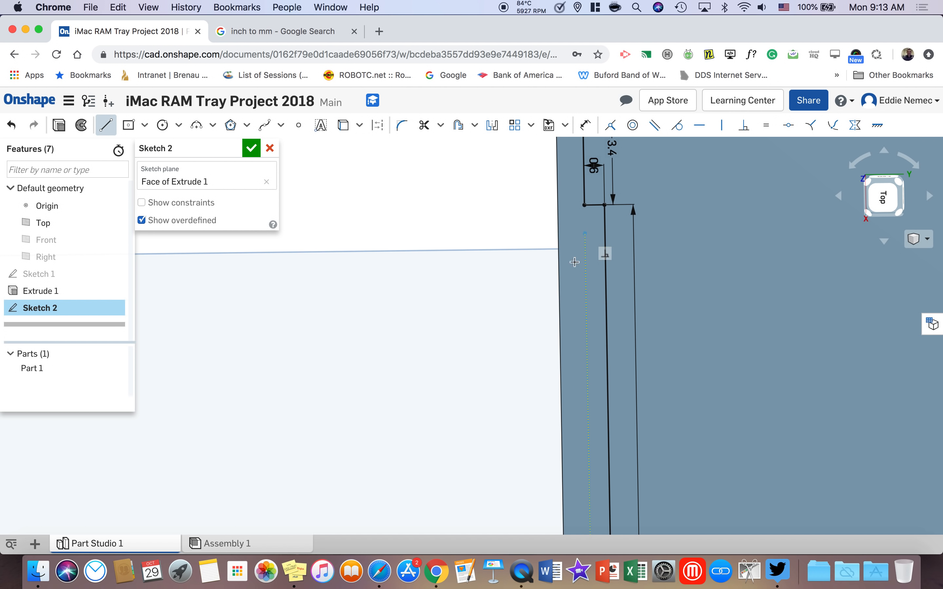
middle_drag(574, 262, 569, 270)
click(568, 240)
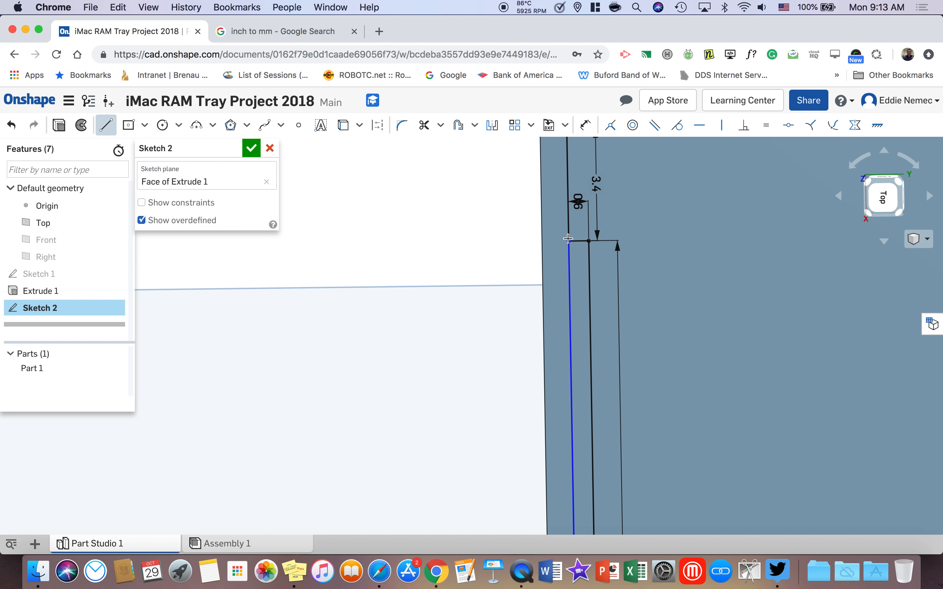
scroll(608, 239, down, 5)
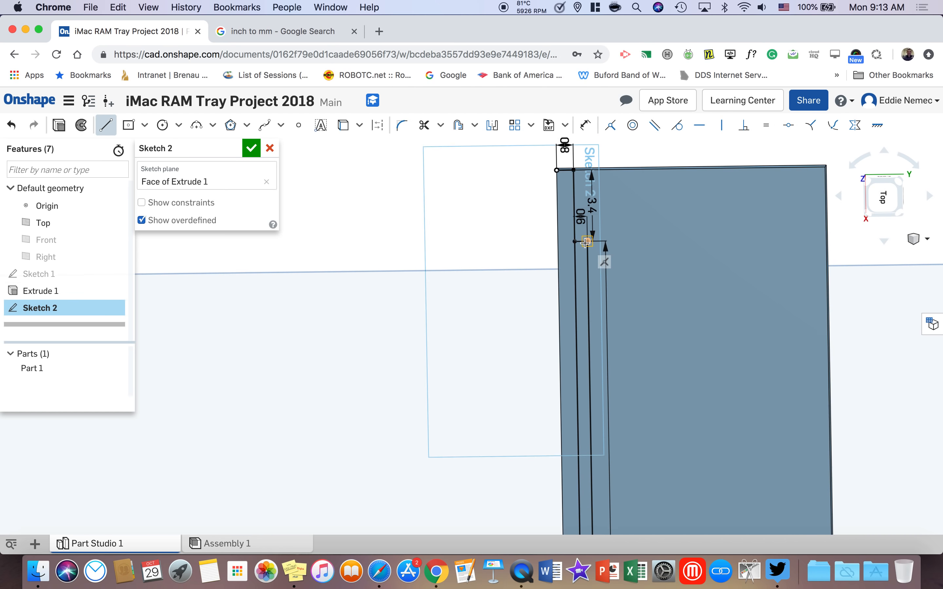
- Draw a line about 1.26 mm long from the midpoint of the bar's short edge, perpendicular to it, as a mirror axis
middle_drag(649, 256, 601, 257)
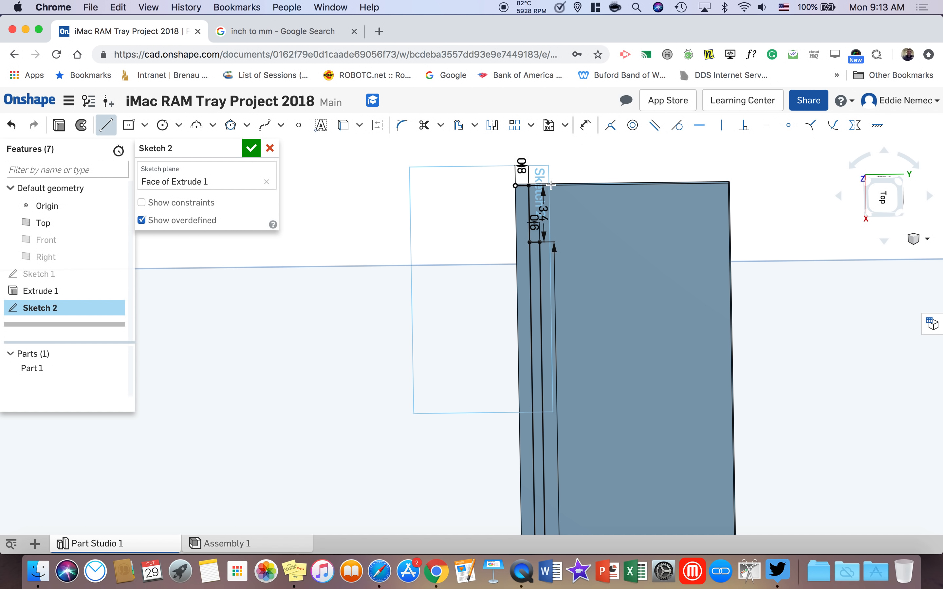
click(621, 186)
click(621, 205)
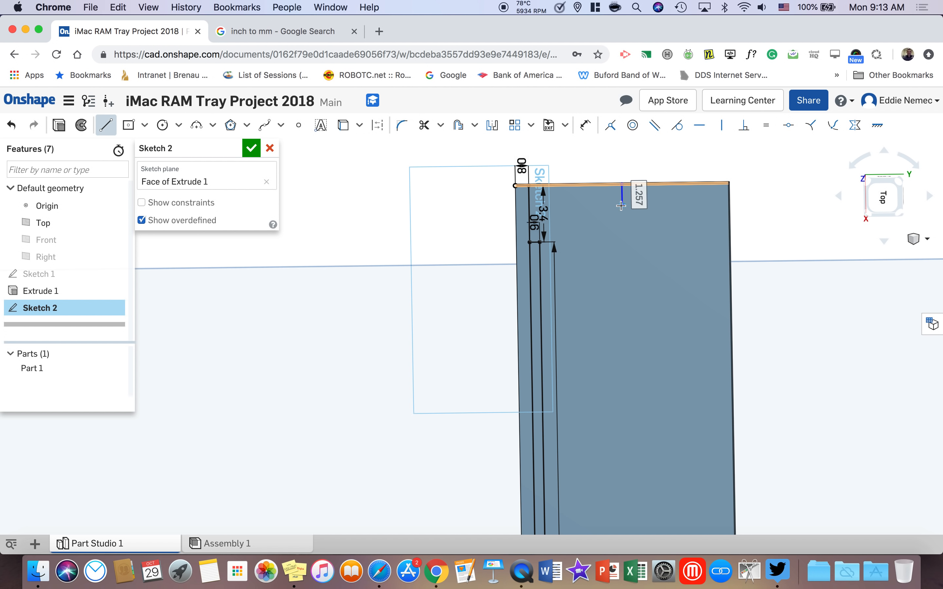
- Mirror the rail profile's long lines and near end line about the short centre line
click(493, 125)
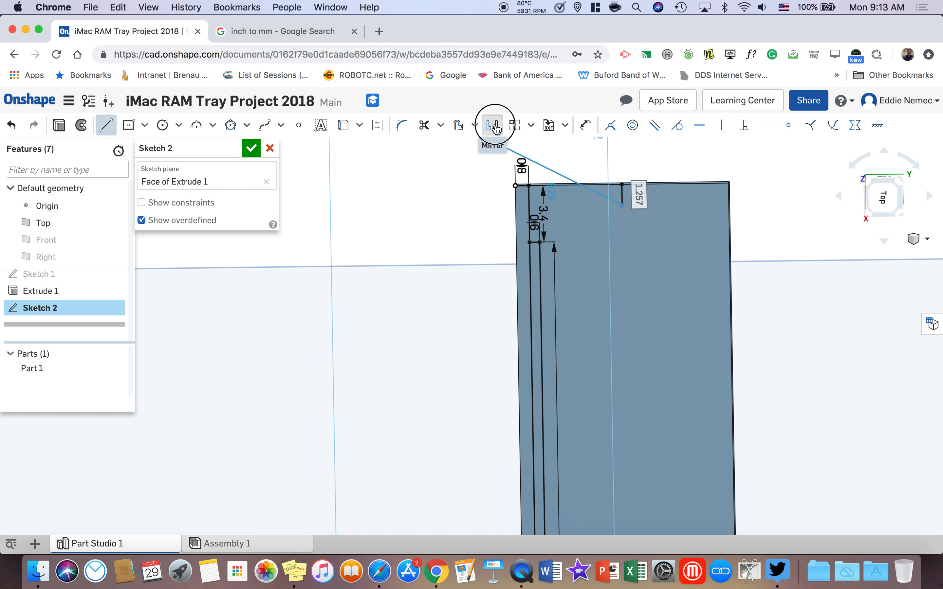
click(622, 195)
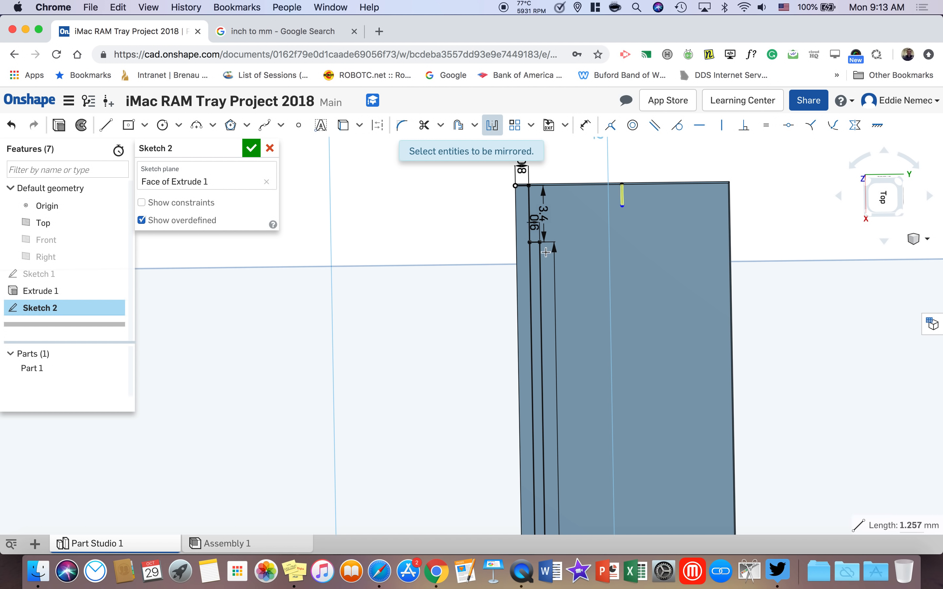
click(539, 245)
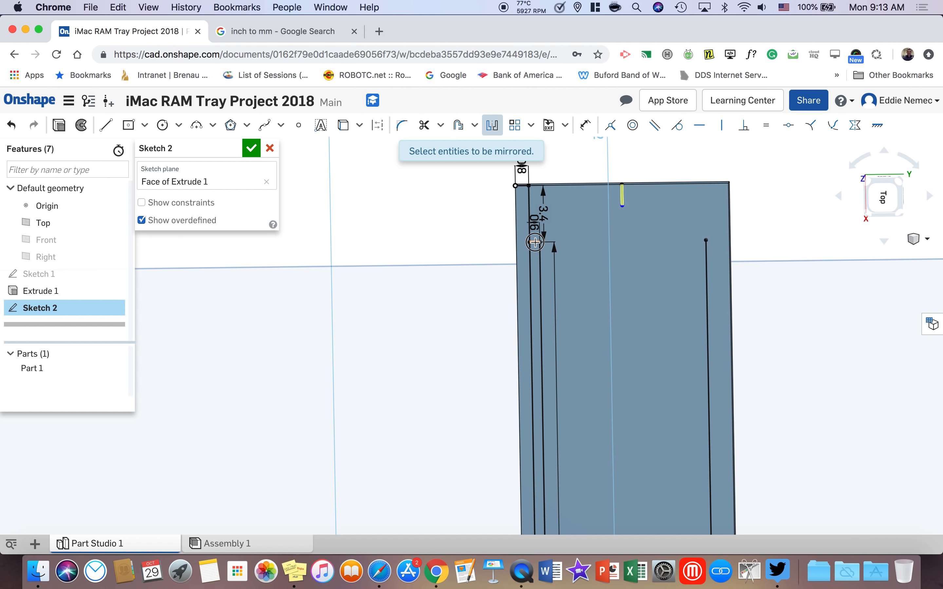
click(533, 248)
- Mirror the end line at the rail's far end as well to close the second rail profile
scroll(566, 341, up, 3)
scroll(566, 341, down, 4)
middle_drag(566, 341, 564, 61)
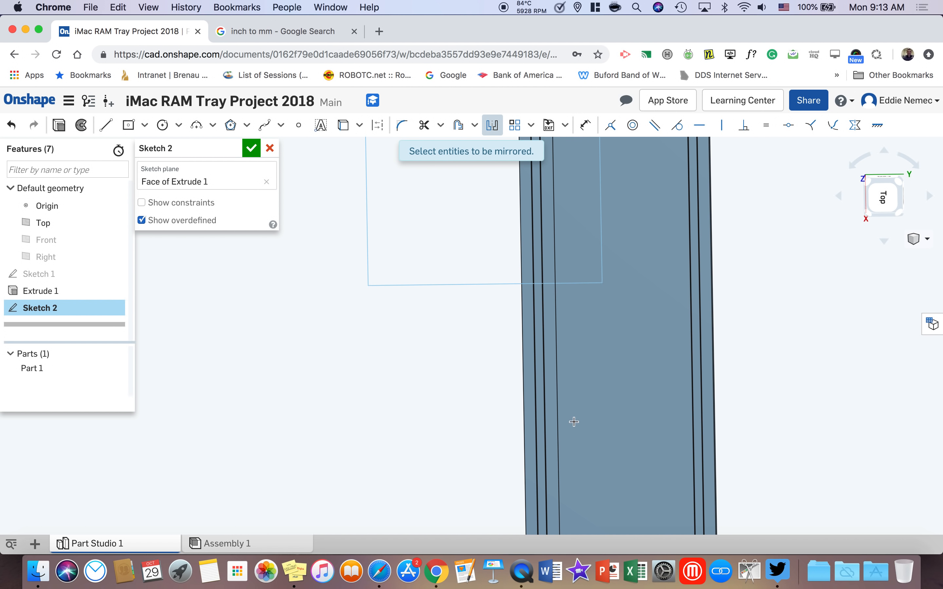
middle_drag(574, 422, 623, 128)
mouse_move(579, 448)
middle_down()
mouse_move(595, 290)
mouse_move(595, 155)
middle_up()
middle_drag(616, 340, 621, 140)
middle_drag(624, 397, 645, 167)
middle_drag(642, 420, 668, 343)
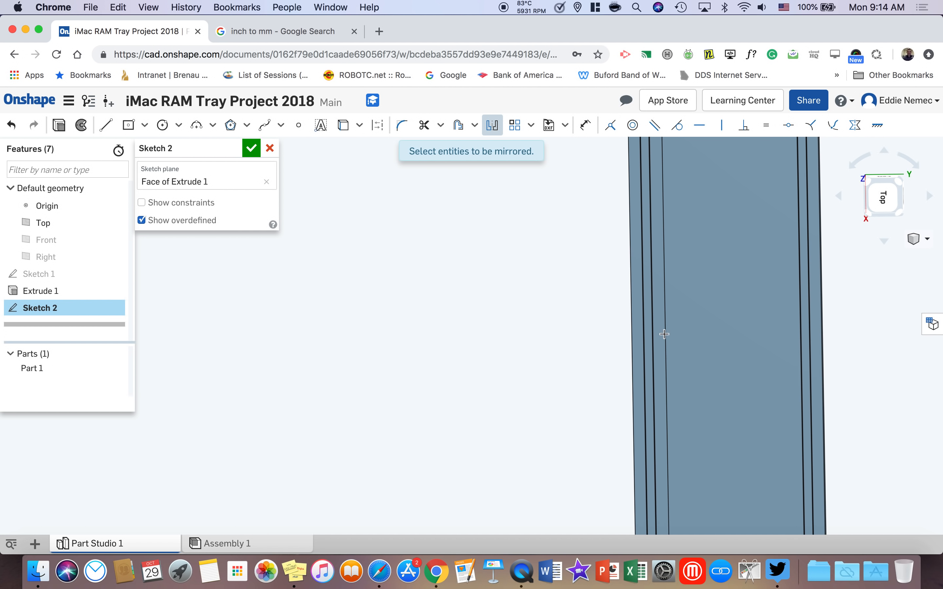
scroll(669, 339, down, 8)
middle_drag(674, 430, 665, 368)
scroll(665, 368, up, 8)
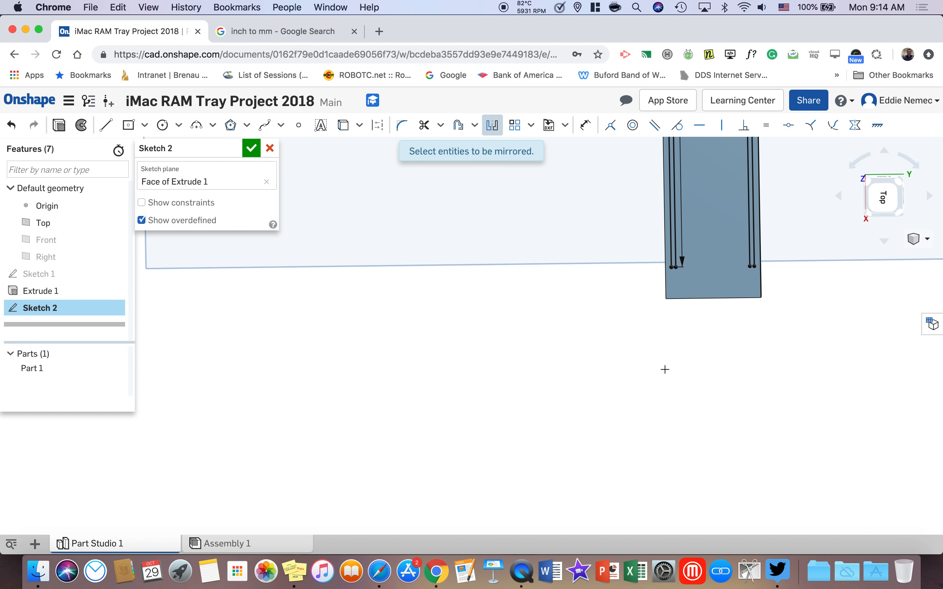
middle_drag(701, 218, 630, 397)
scroll(629, 312, down, 4)
scroll(626, 338, up, 5)
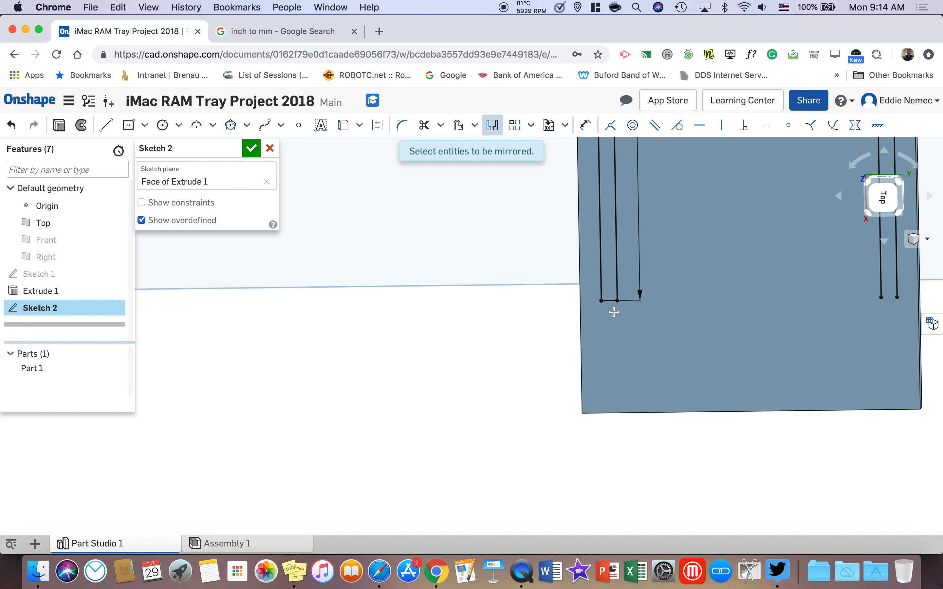
scroll(551, 264, down, 8)
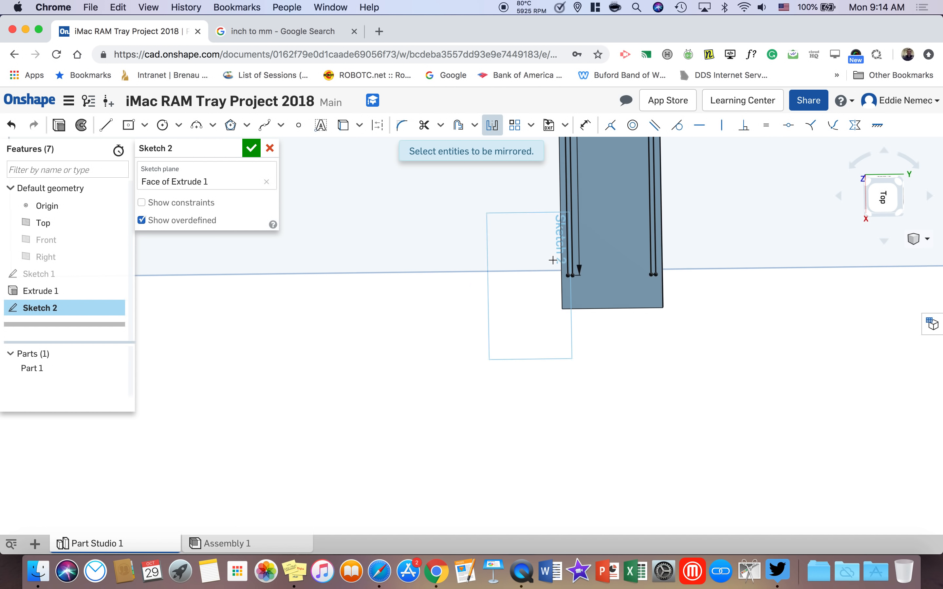
scroll(491, 390, up, 6)
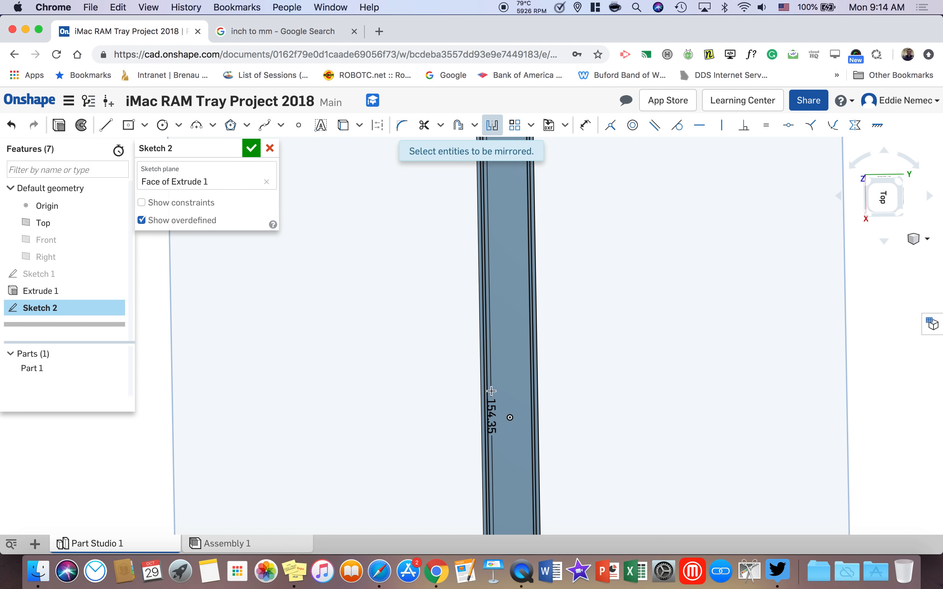
scroll(454, 397, down, 3)
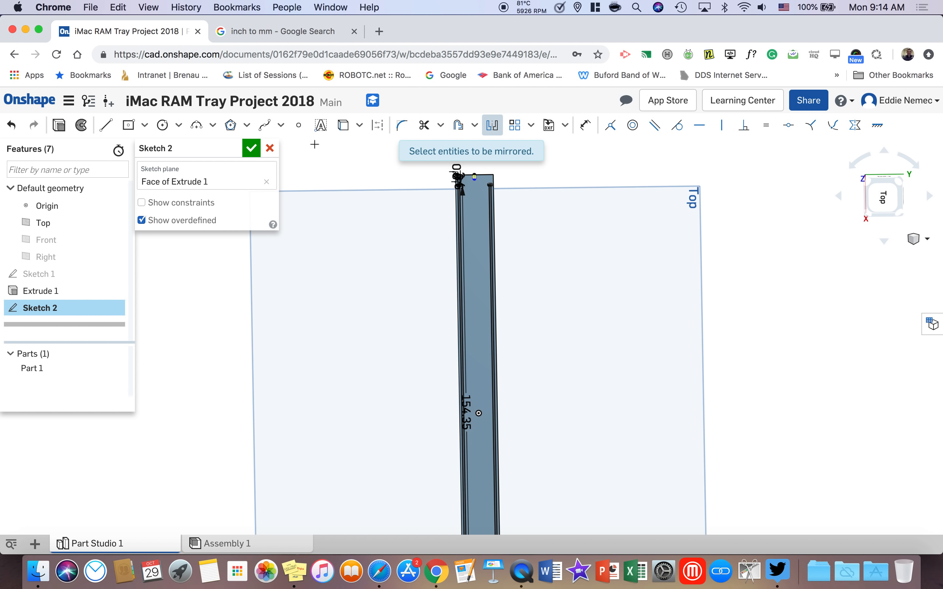
- Extrude both rail profiles from the sketch by the noted 4.20 mm, adding them to the base part
click(84, 125)
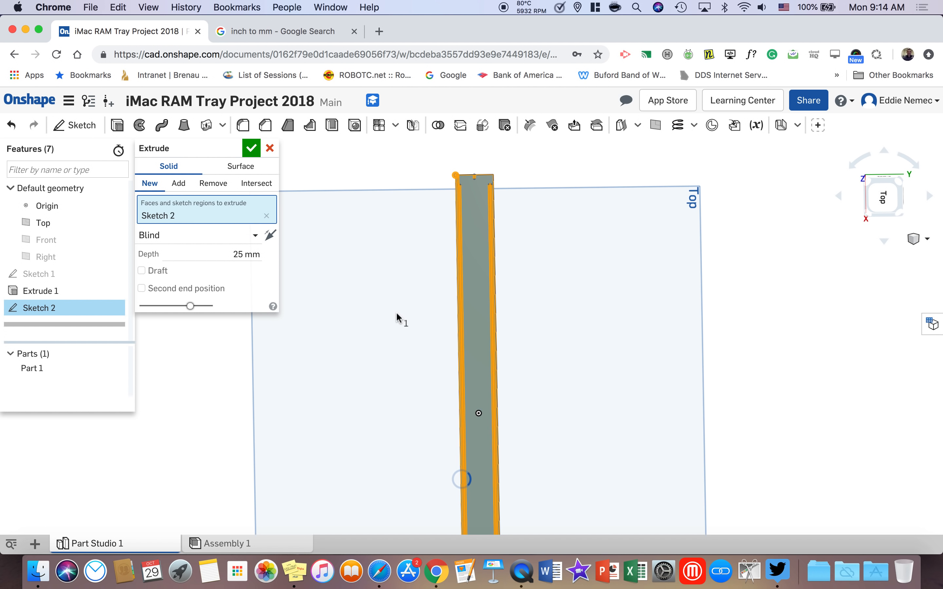
click(260, 258)
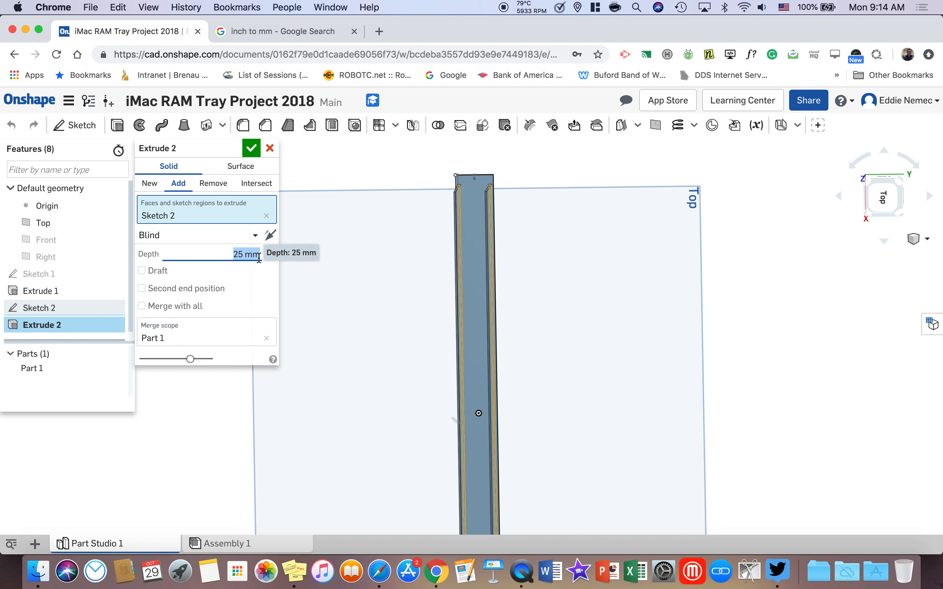
click(301, 572)
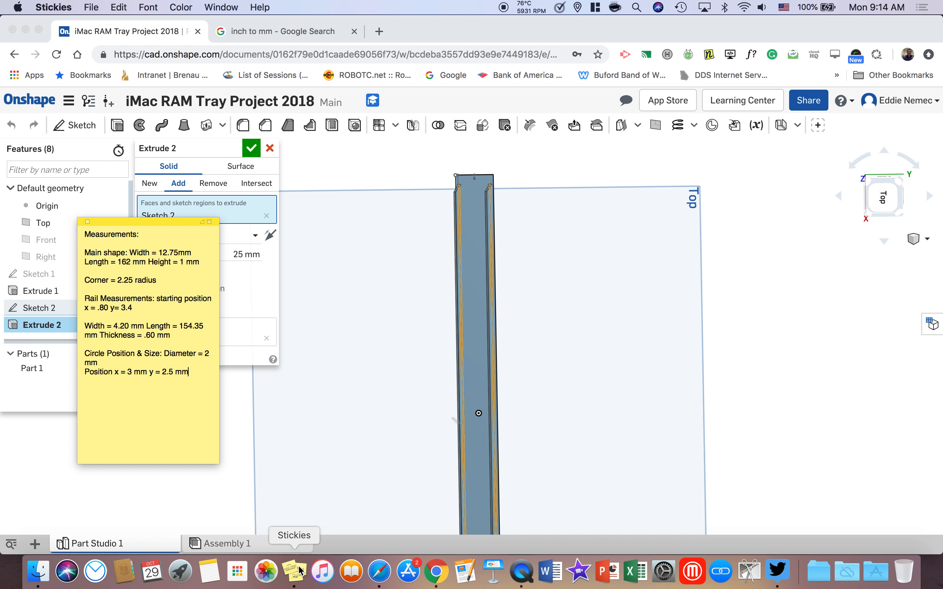
click(257, 251)
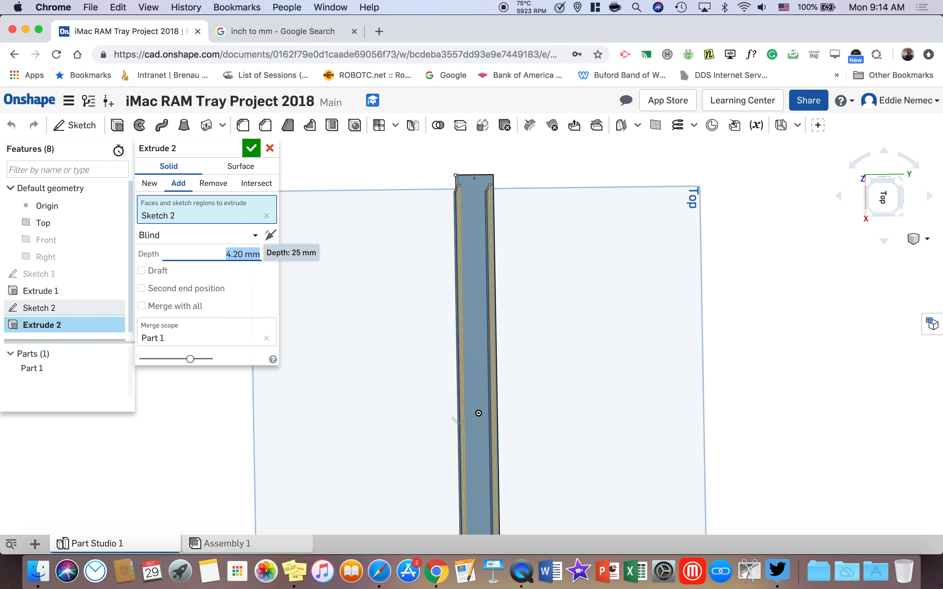
click(252, 148)
- Examine the two extruded rails and the near end of the tray from different angles
scroll(490, 312, up, 3)
mouse_move(490, 312)
right_down()
mouse_move(495, 289)
mouse_move(537, 270)
mouse_move(579, 280)
mouse_move(590, 308)
mouse_move(485, 310)
mouse_move(473, 332)
mouse_move(488, 328)
mouse_move(484, 320)
right_up()
scroll(504, 371, down, 3)
scroll(504, 370, down, 3)
scroll(474, 303, up, 10)
right_drag(475, 297, 482, 319)
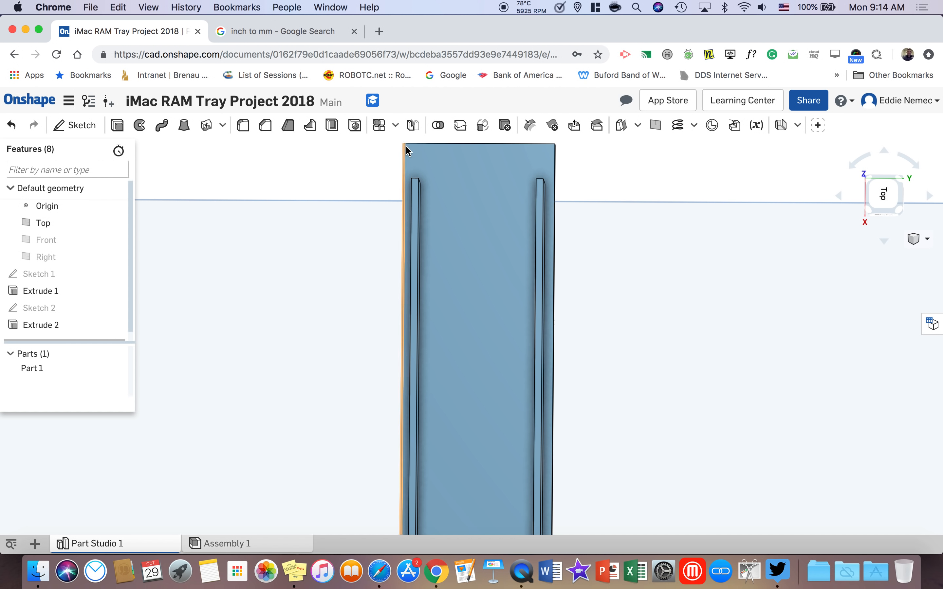
scroll(464, 178, down, 1)
scroll(465, 178, up, 1)
middle_drag(464, 187, 457, 202)
- Start a sketch on the base's top face, check the noted circle measurements and project the bar's corner point into the sketch
click(95, 123)
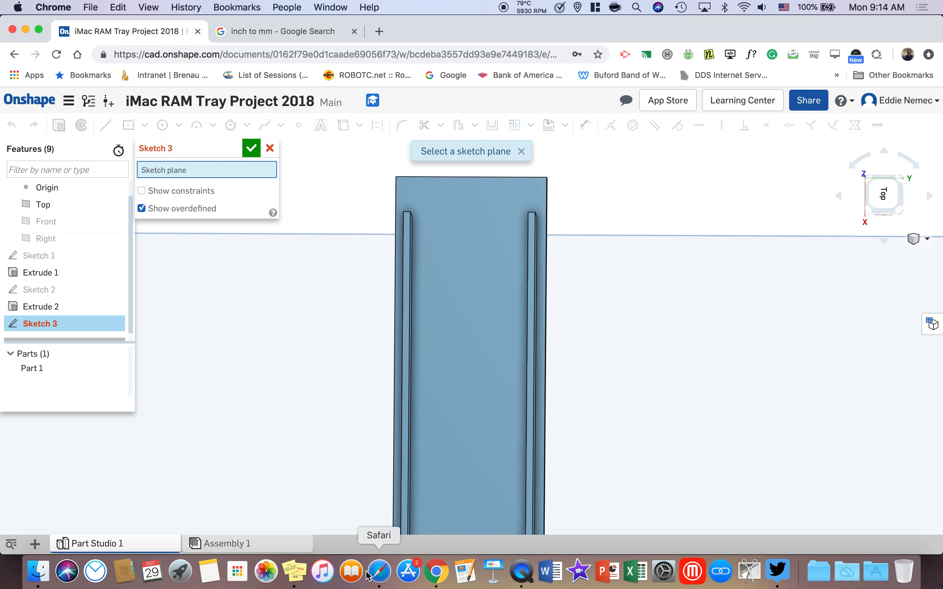
click(294, 571)
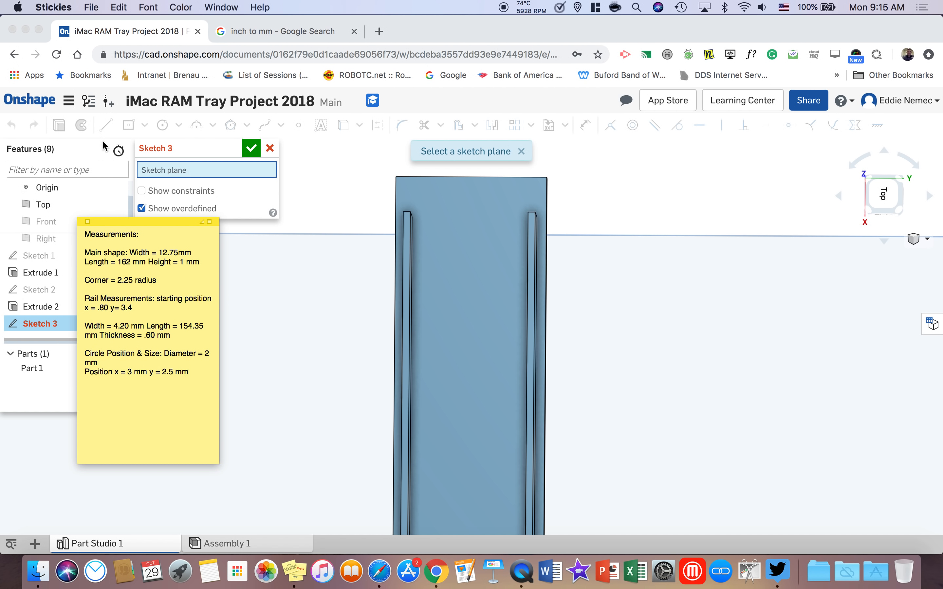
click(307, 264)
click(474, 224)
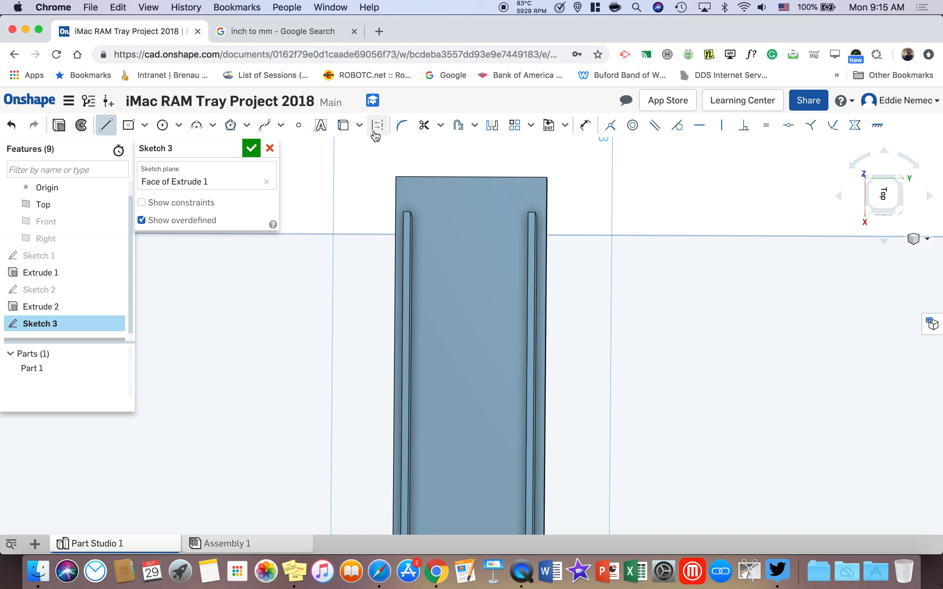
click(343, 125)
click(396, 176)
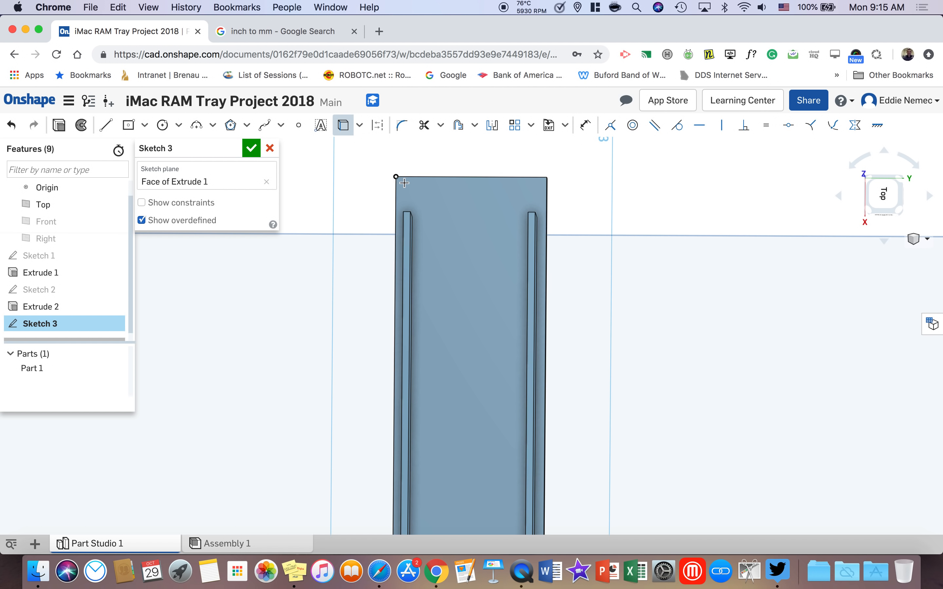
- Draw a 3 mm line from the projected corner along the short edge, followed by a perpendicular 2.5 mm line into the face
click(105, 125)
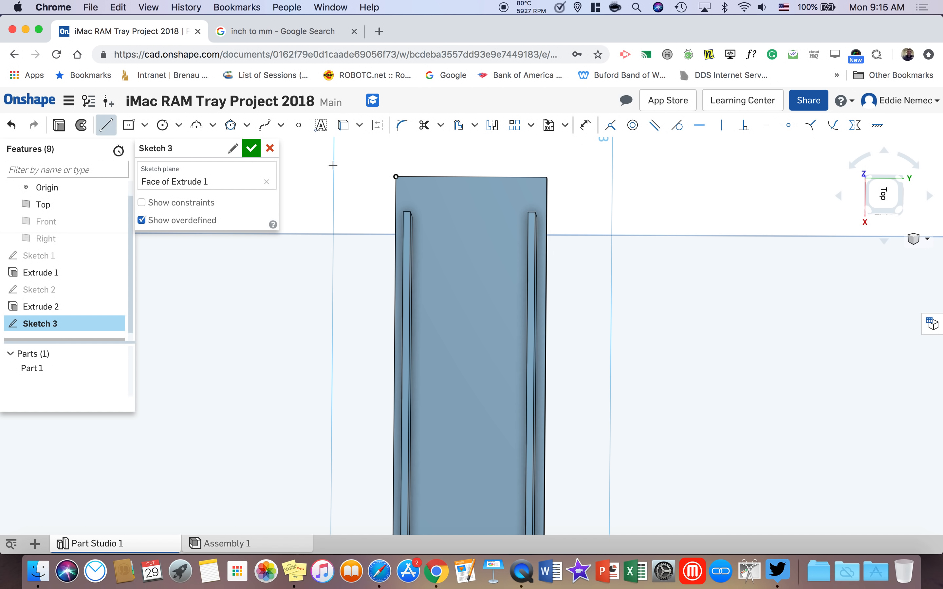
click(396, 176)
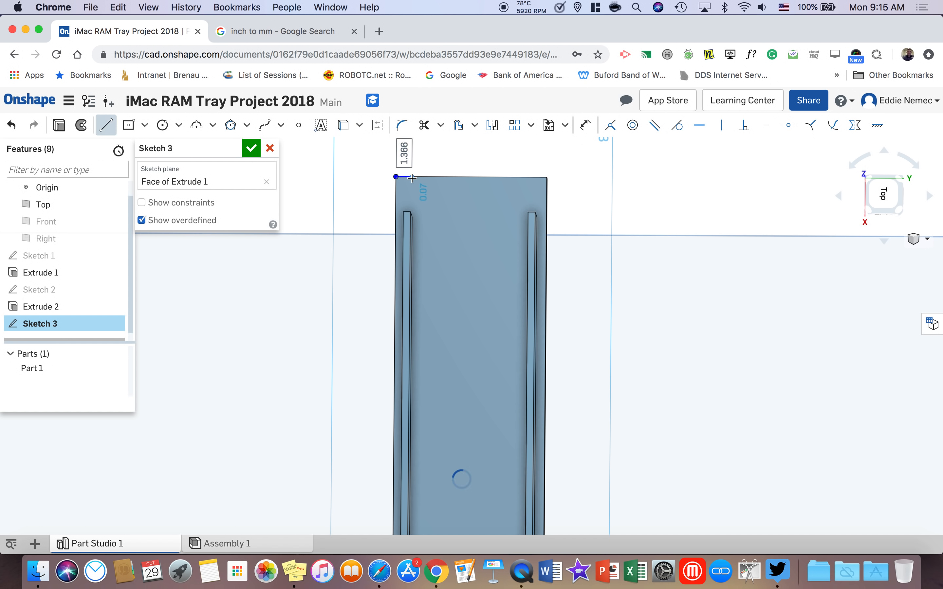
text(3)
key(Return)
click(429, 194)
text(2)
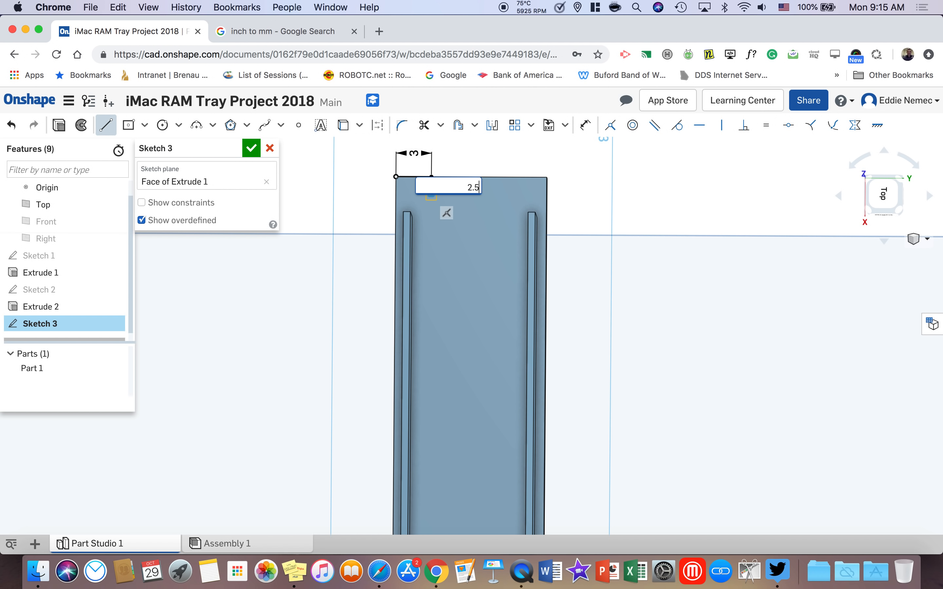
text(.5)
key(Return)
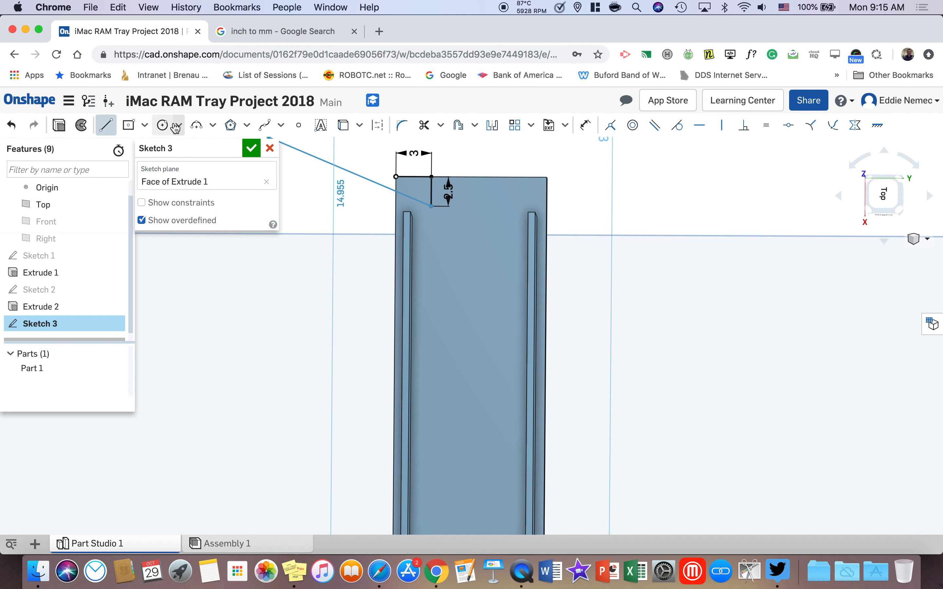
- Draw a circle of 2 mm diameter centred on the end of the 2.5 mm line
click(162, 125)
click(434, 209)
click(438, 214)
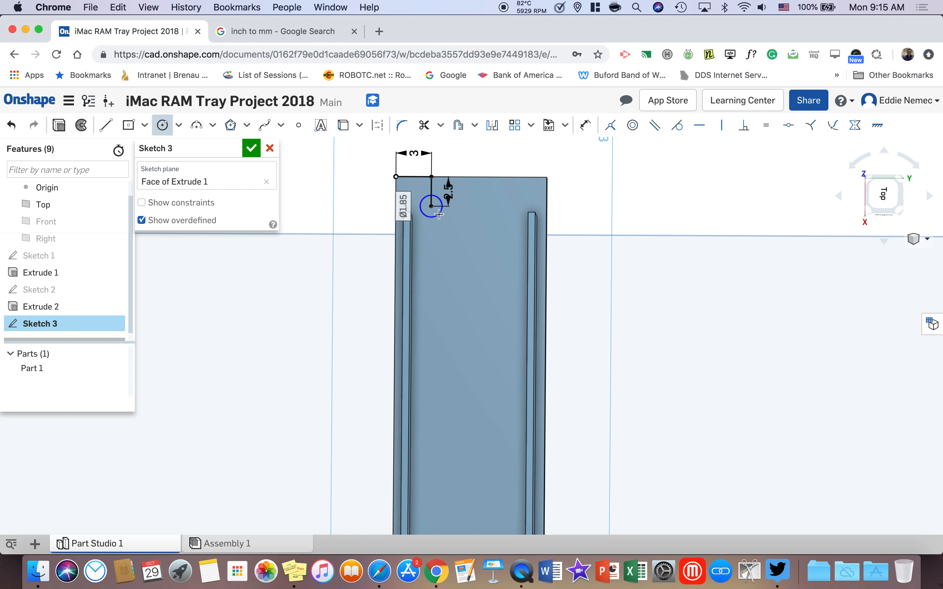
text(2)
key(Return)
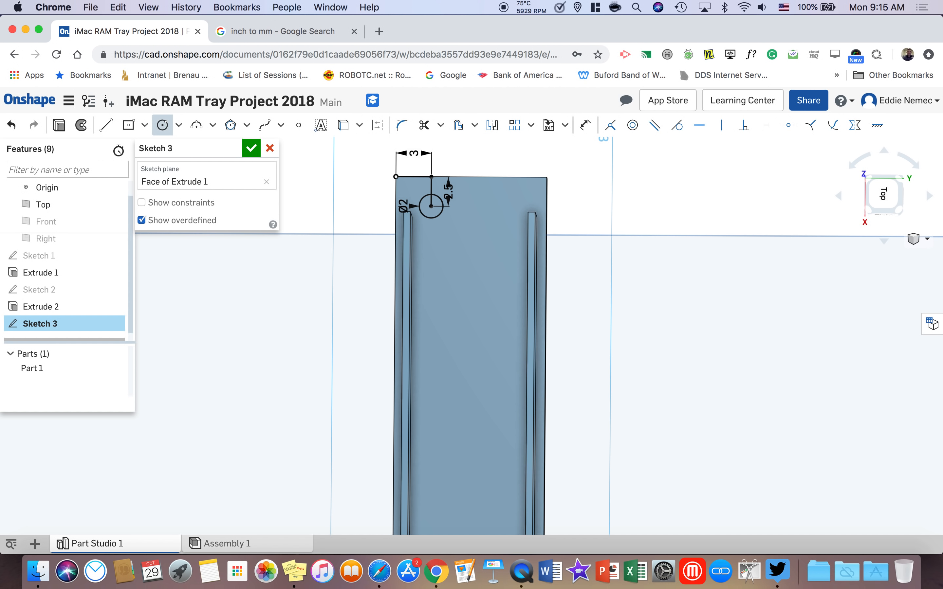
- Draw a 3 mm line from the circle's centre across the bar, parallel to its short edge
click(106, 124)
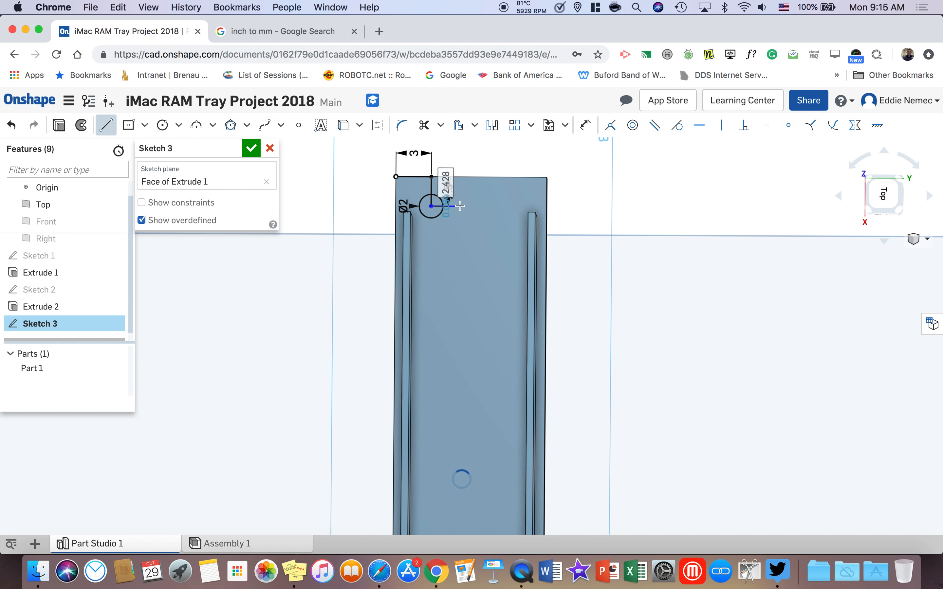
text(3)
key(Return)
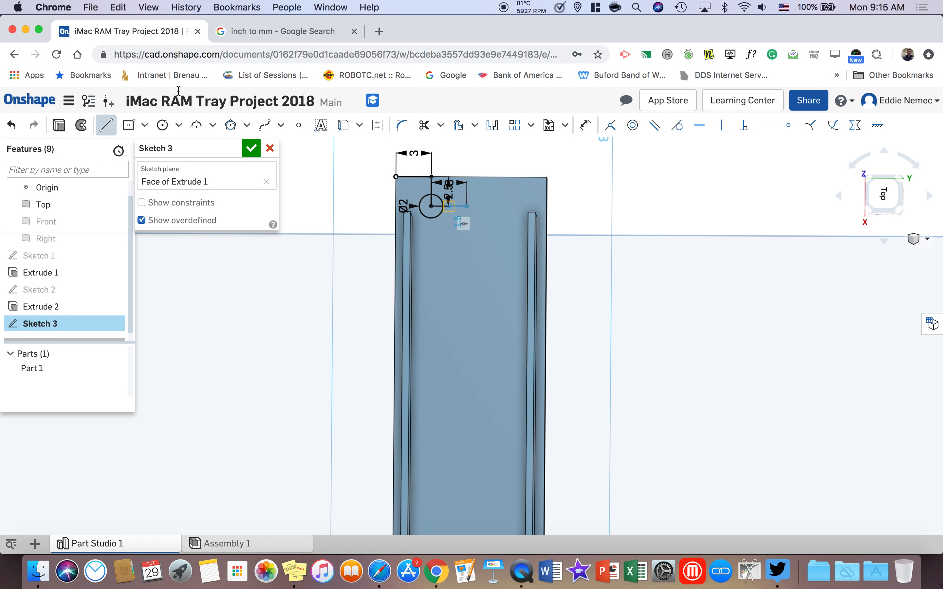
- Draw a circle about 1.8 mm in diameter centred on the free end of the 3 mm line and undo its conflicting 2 mm dimension
click(162, 124)
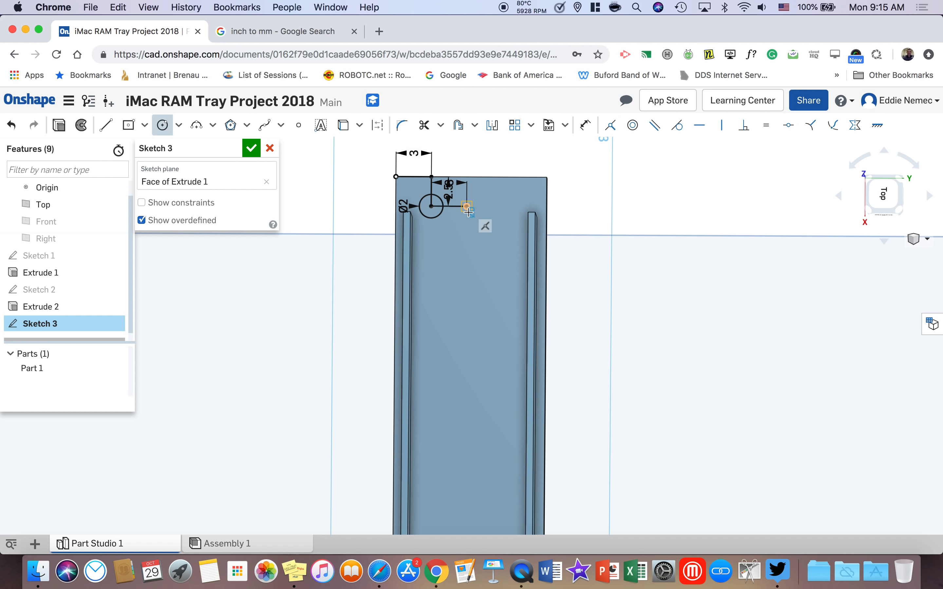
drag(467, 206, 478, 207)
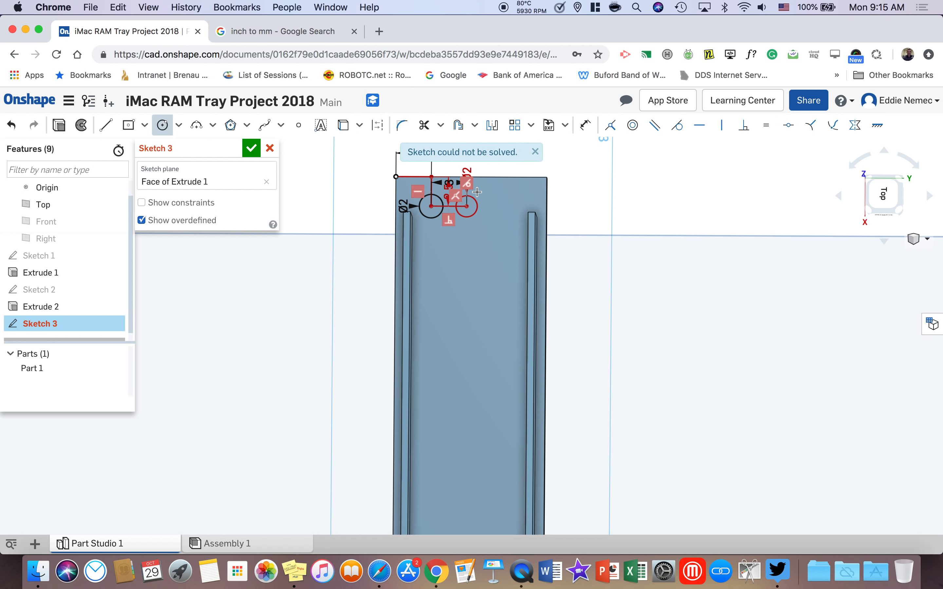
click(15, 125)
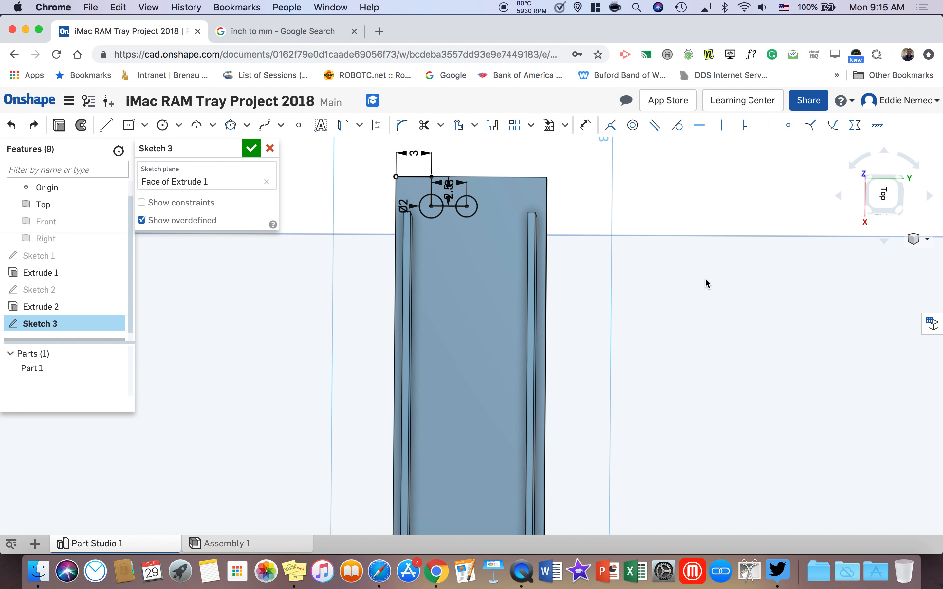
- Trim away the connecting line between the two circles and its remaining segment inside the second circle
scroll(545, 231, down, 5)
scroll(530, 232, up, 10)
middle_drag(532, 228, 531, 293)
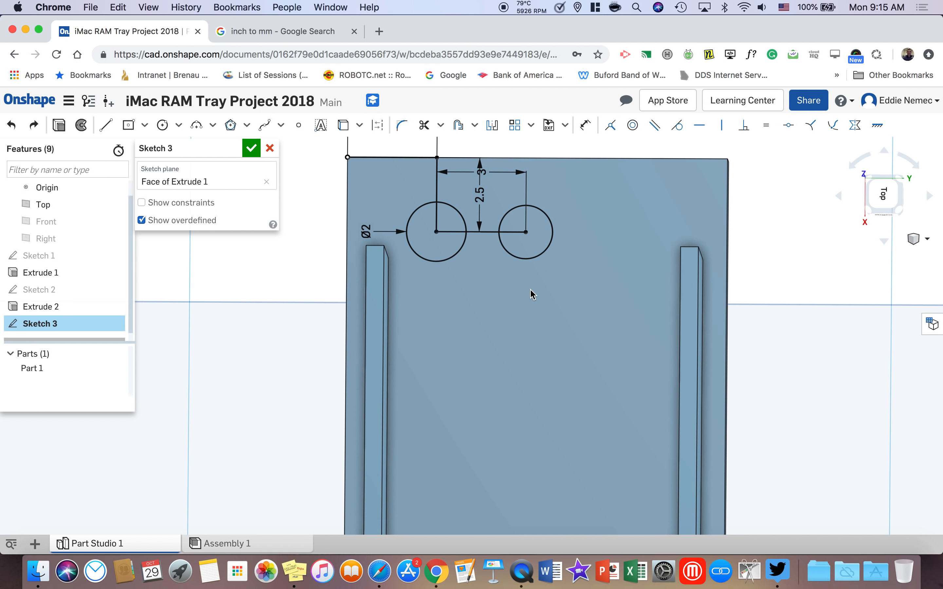
right_click(553, 197)
click(423, 125)
click(487, 244)
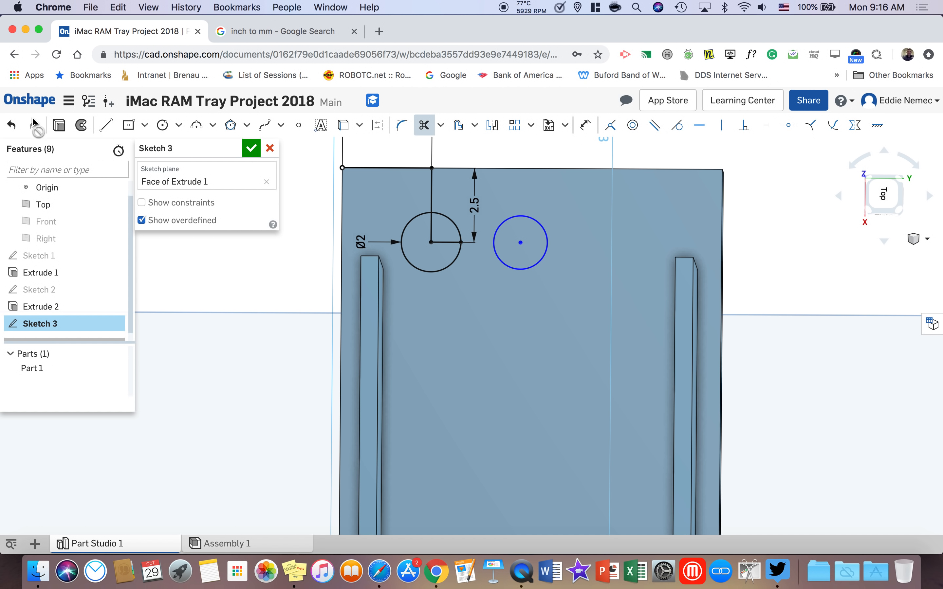
click(11, 126)
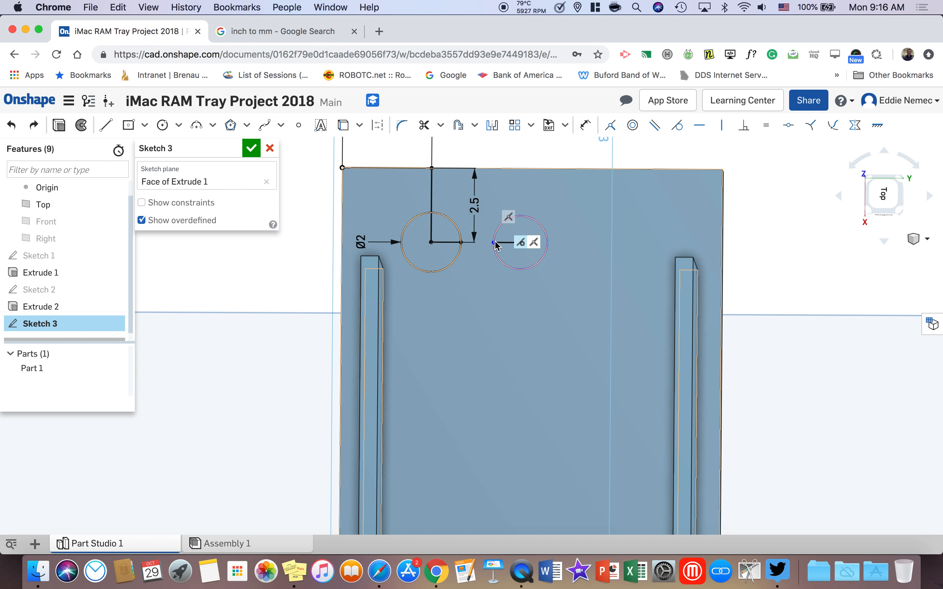
click(424, 125)
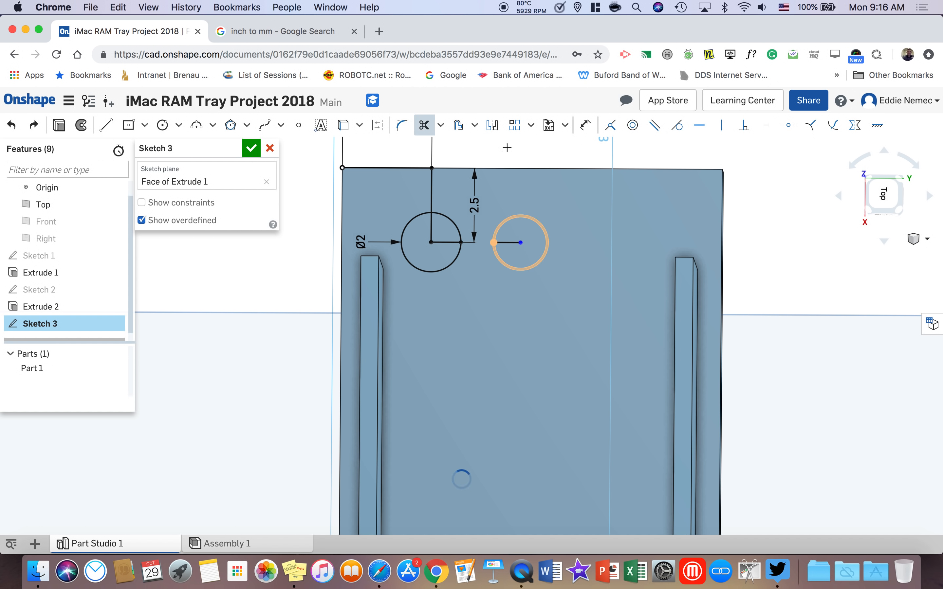
click(508, 243)
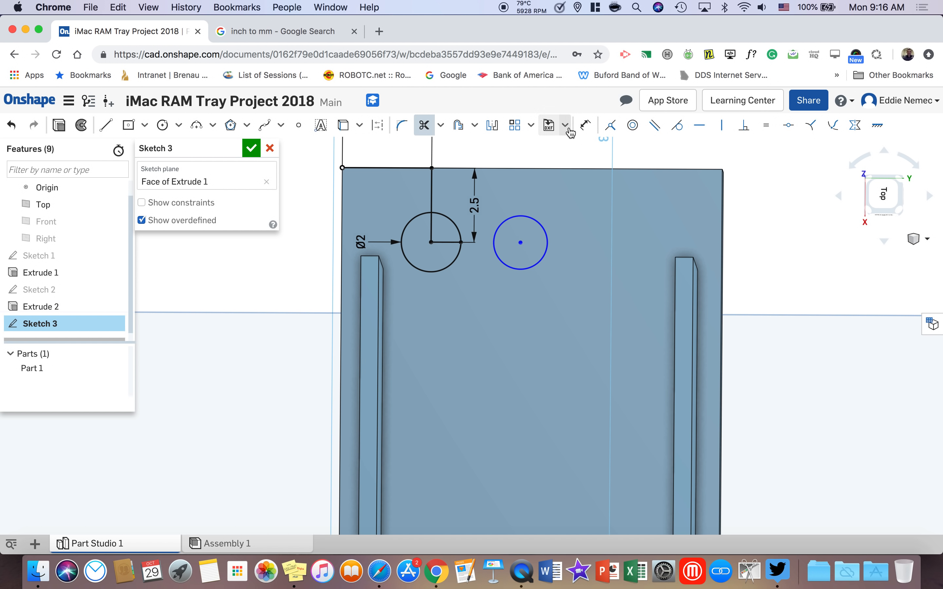
- Dimension the second circle's diameter to 2 mm
click(585, 124)
click(528, 215)
click(513, 197)
text(2)
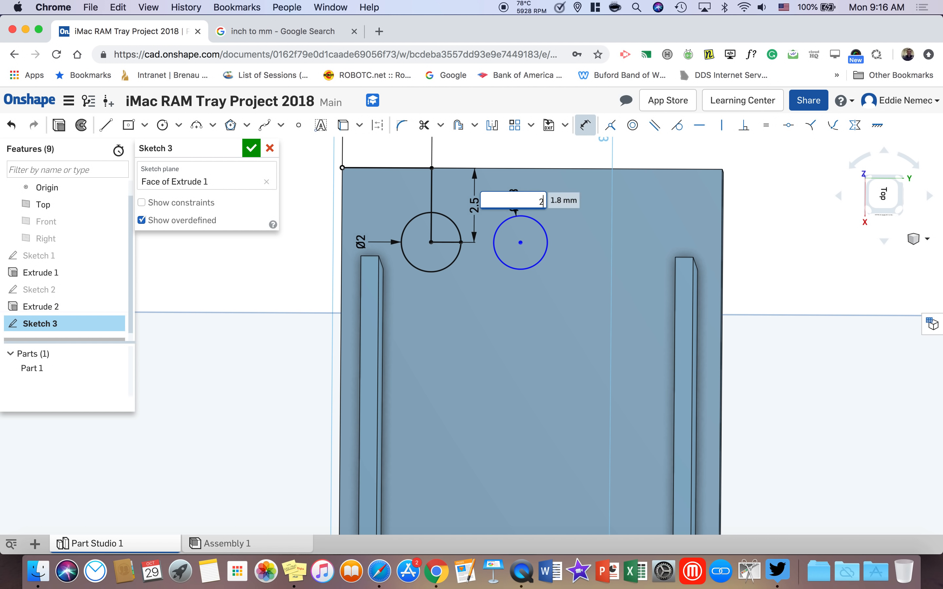
key(Return)
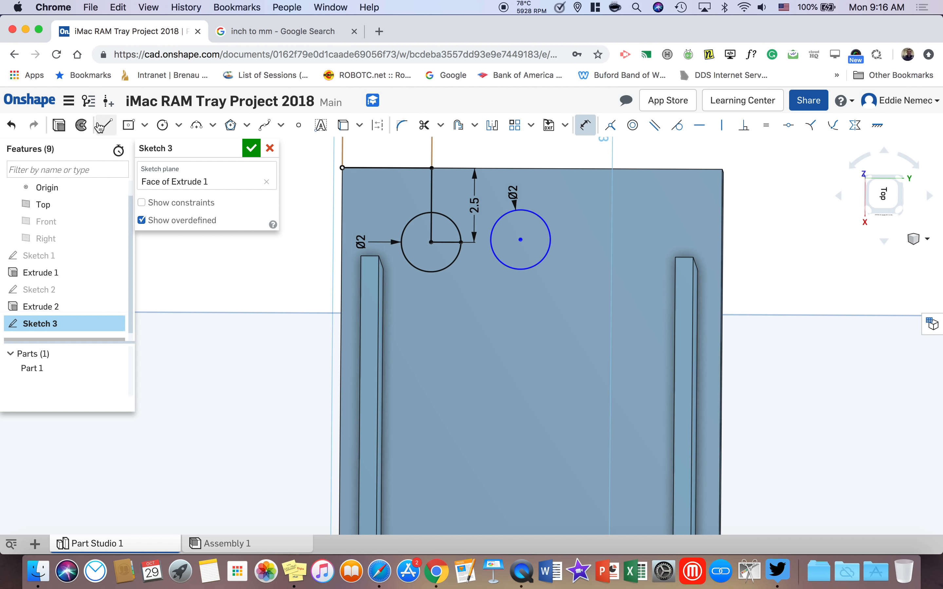
- Draw a 3 mm line from the second circle's centre across the bar towards the far rail, parallel to the short edge
click(106, 125)
click(521, 239)
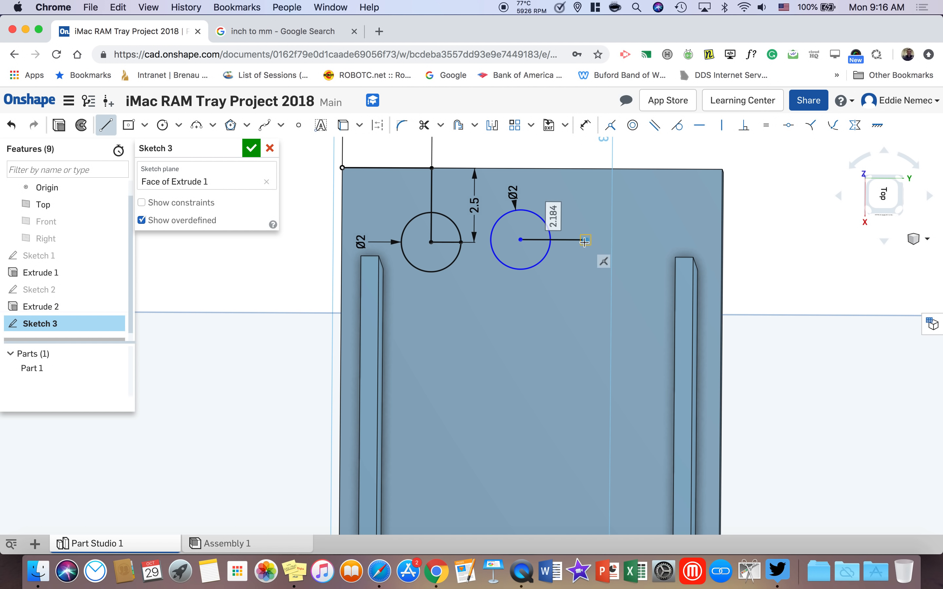
text(3)
key(Return)
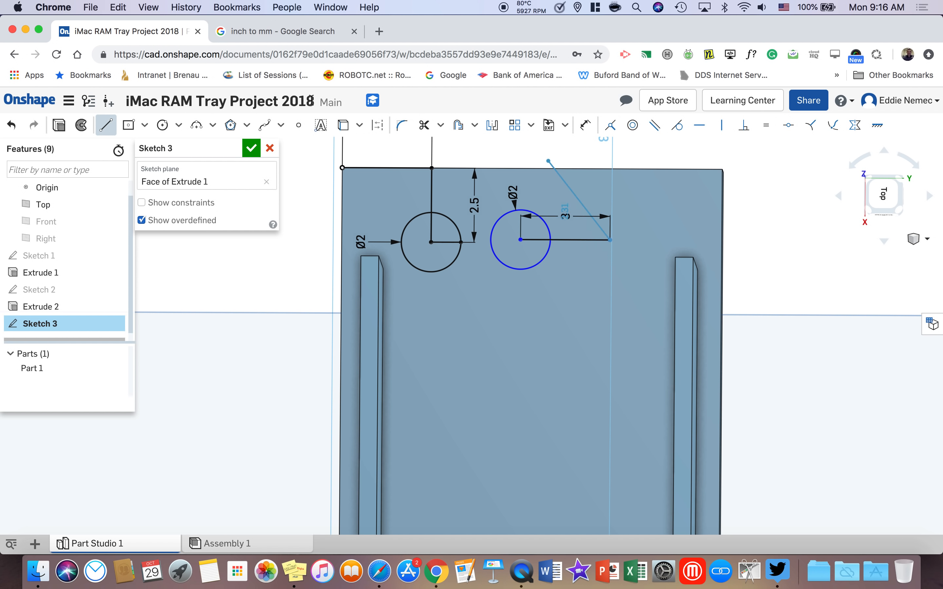
- Draw a third circle about 1.9 mm in diameter on the new line's end and trim away that line
click(144, 124)
click(163, 125)
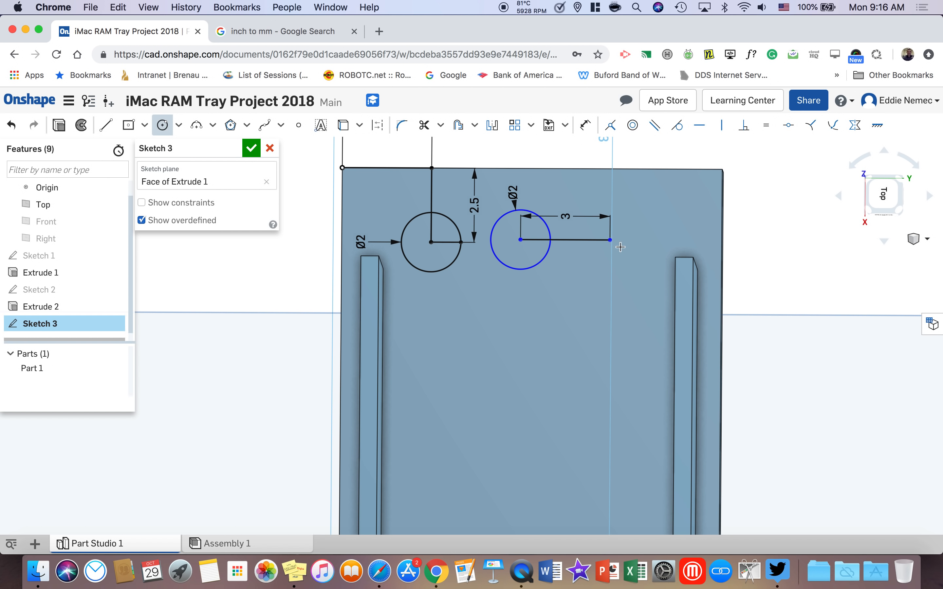
click(609, 240)
click(628, 260)
click(424, 124)
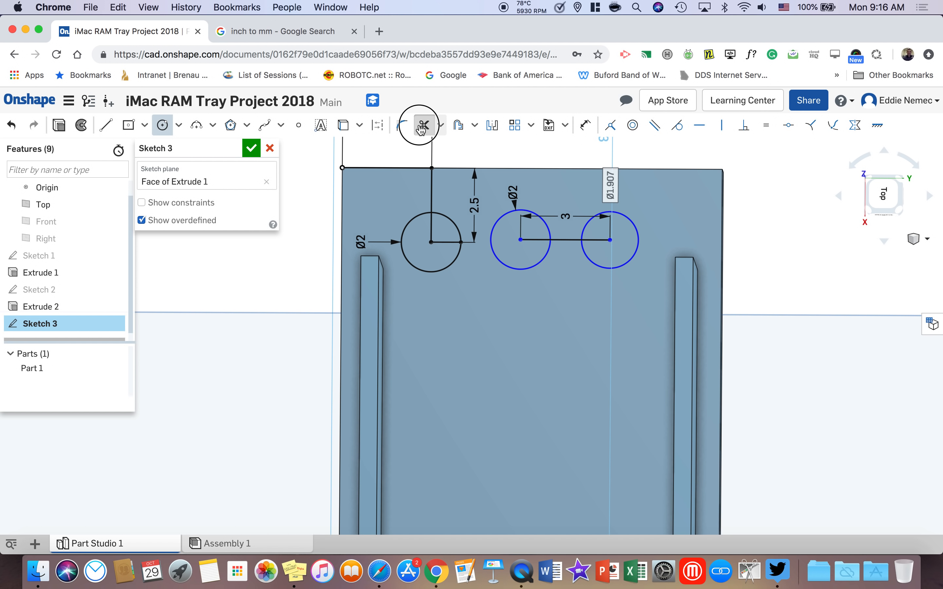
click(601, 242)
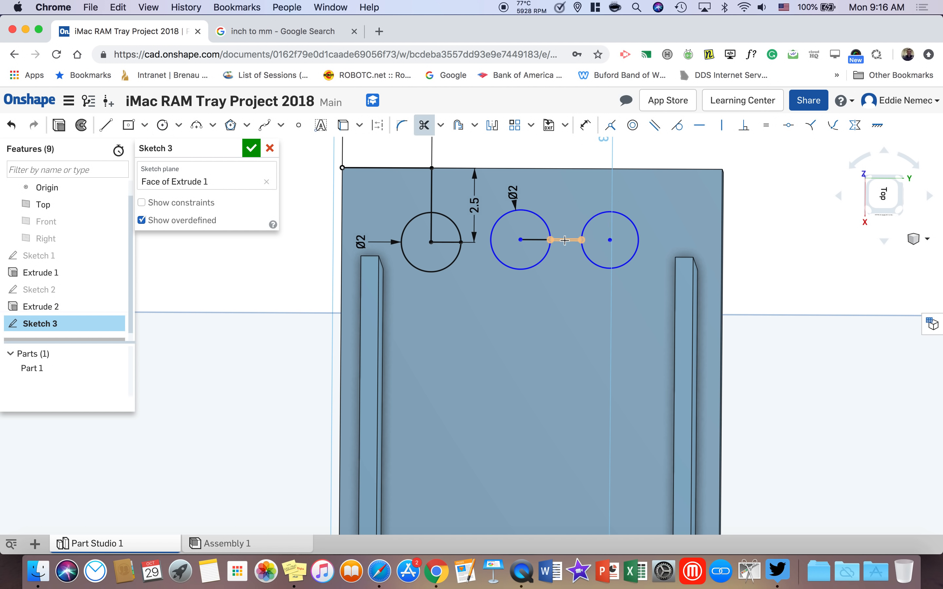
- Dimension the third circle's diameter, correct the value to 2 mm and finish the sketch
click(584, 129)
click(590, 219)
click(578, 203)
text(3)
key(Return)
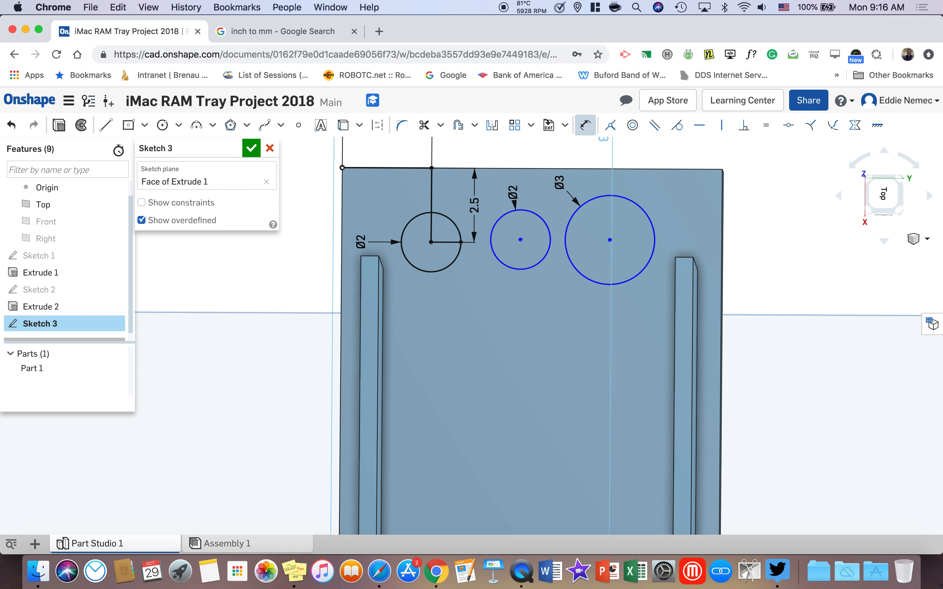
double_click(558, 183)
key(Escape)
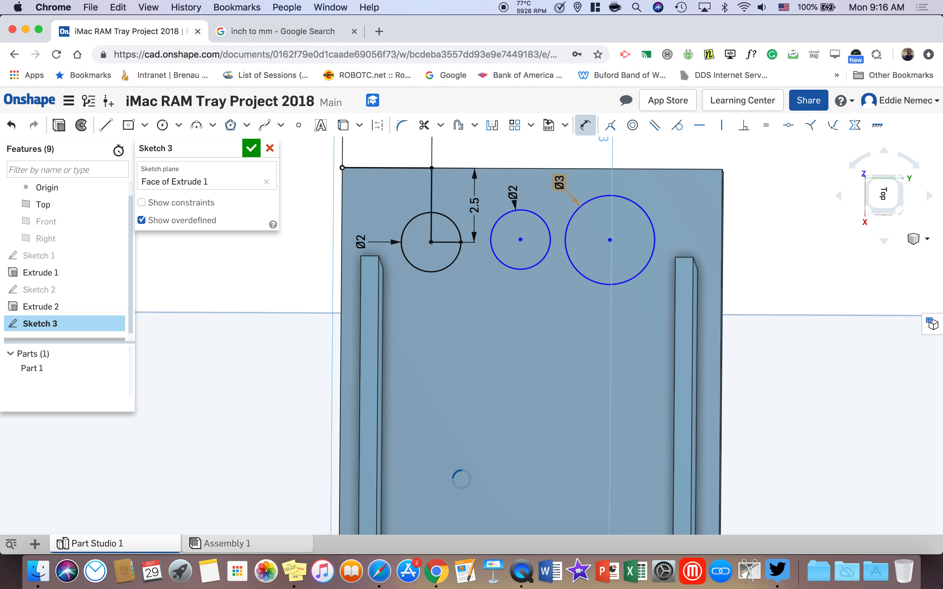
right_drag(531, 266, 551, 242)
key(n)
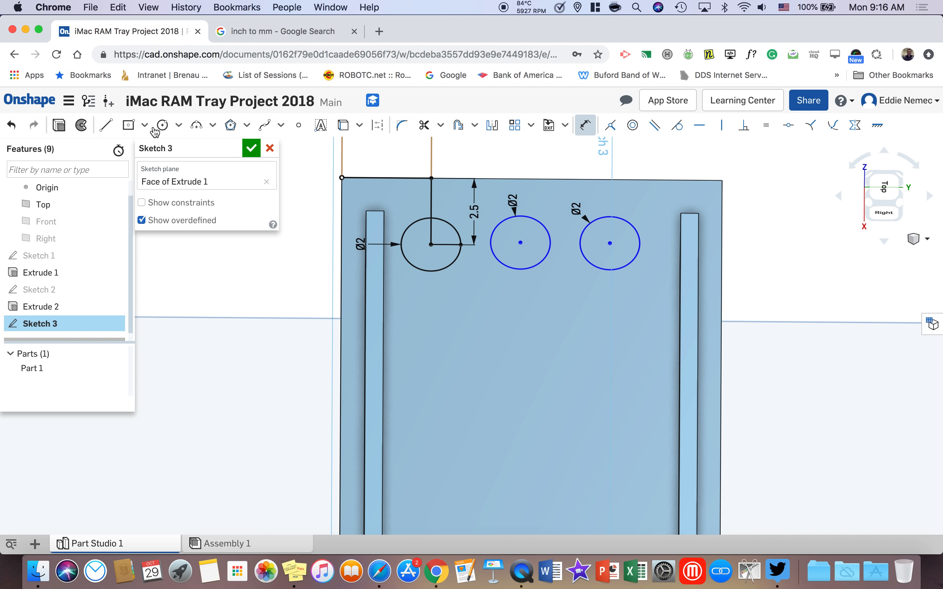
click(253, 150)
click(559, 299)
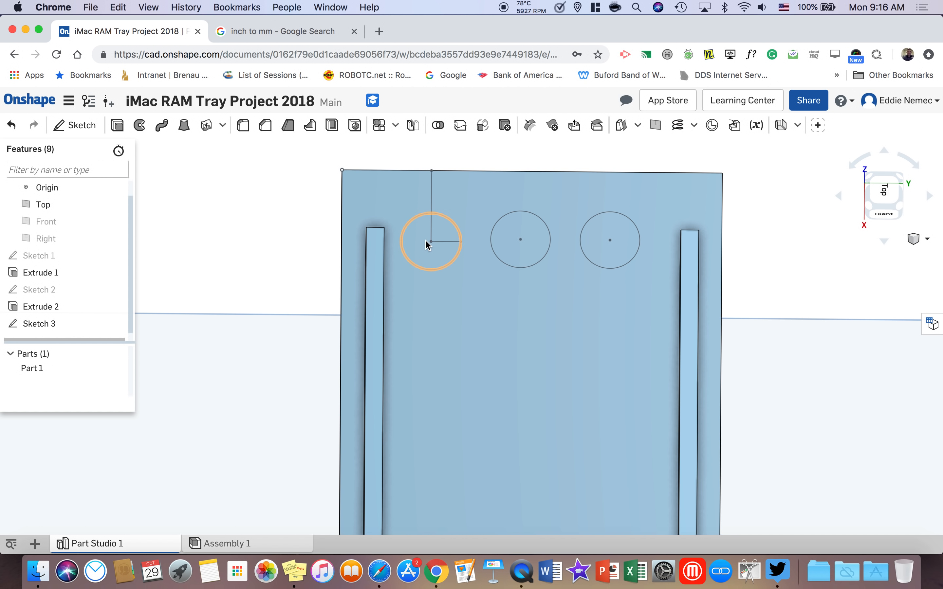
- Cut all regions of the three circles through the base with a blind Remove extrude 25 mm deep
click(623, 238)
click(528, 231)
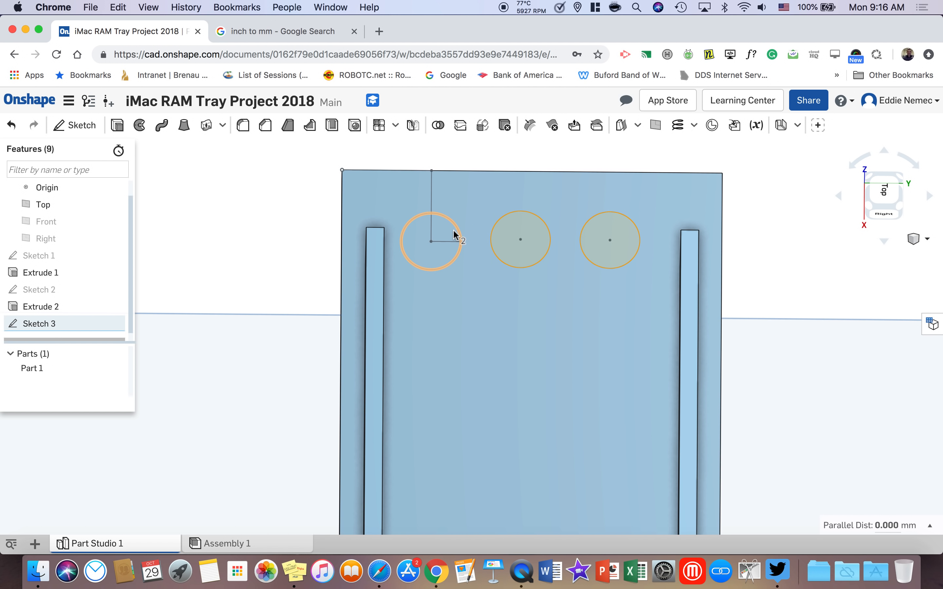
click(446, 228)
click(444, 252)
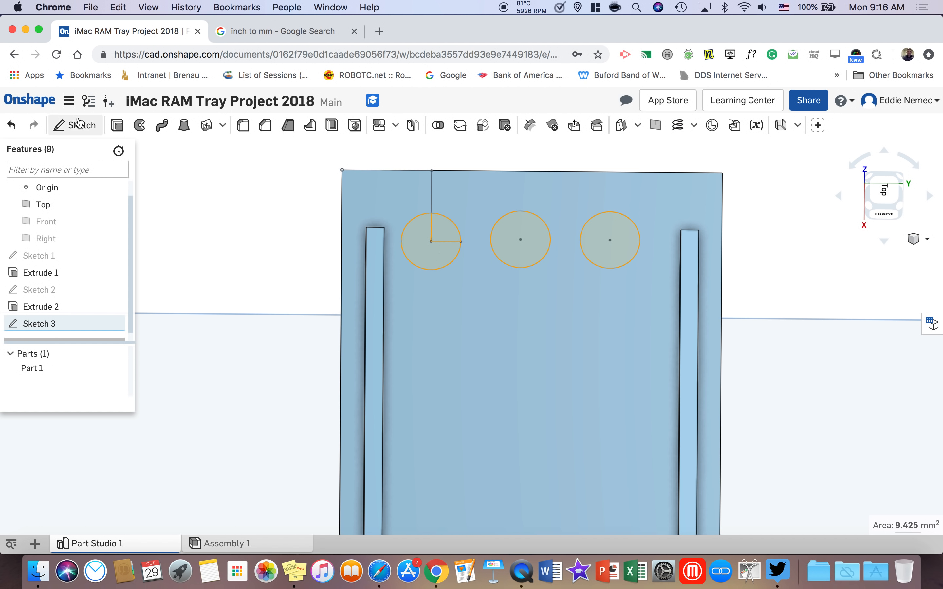
click(117, 125)
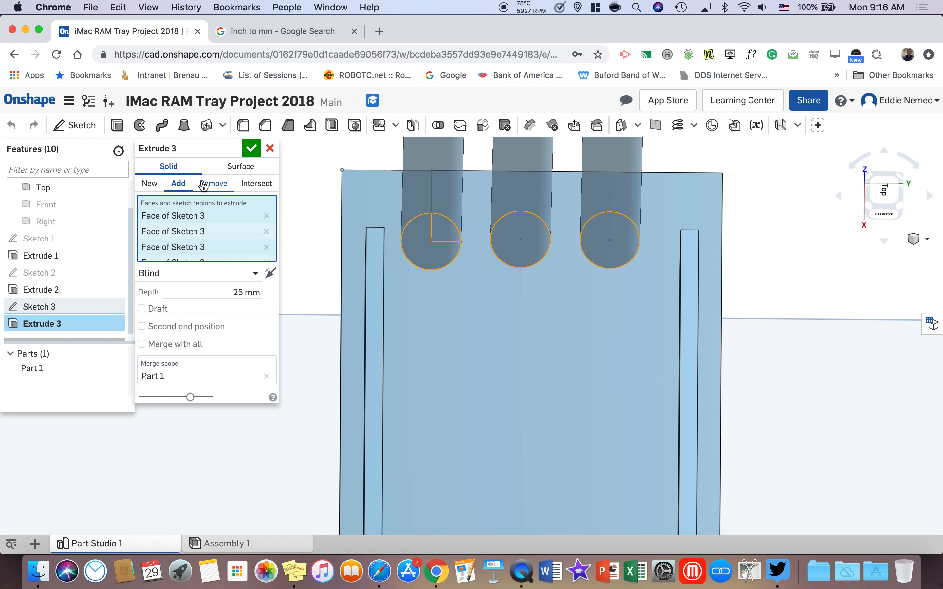
click(249, 150)
scroll(592, 287, up, 3)
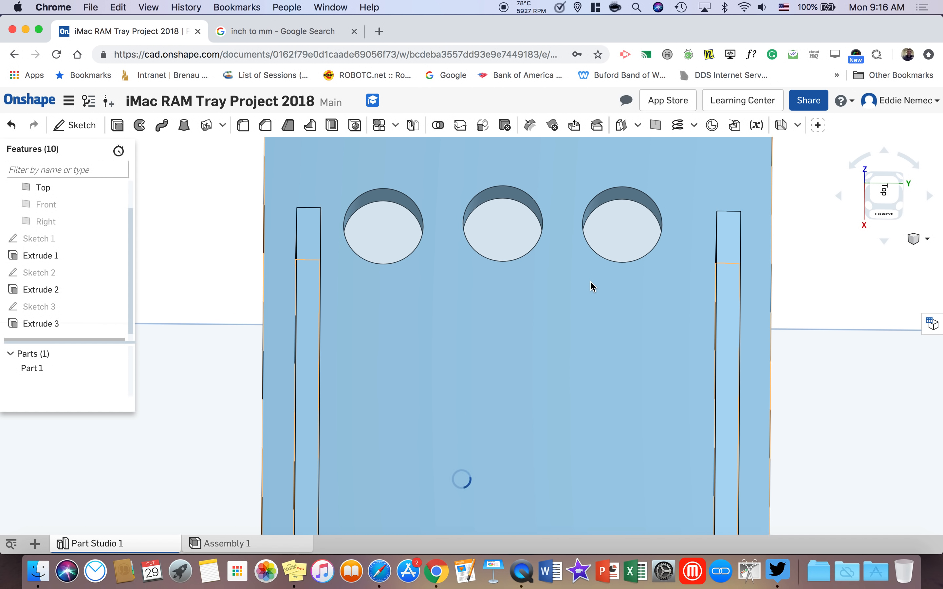
- Start a new sketch on the base's top face at the end with the three holes
scroll(591, 287, down, 8)
middle_drag(586, 290, 589, 181)
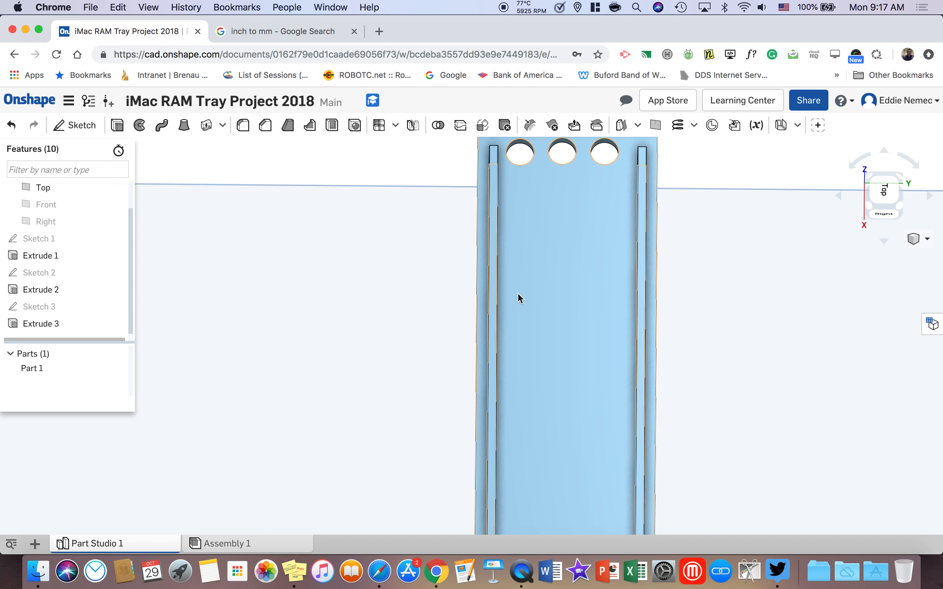
scroll(526, 279, down, 10)
scroll(530, 276, up, 10)
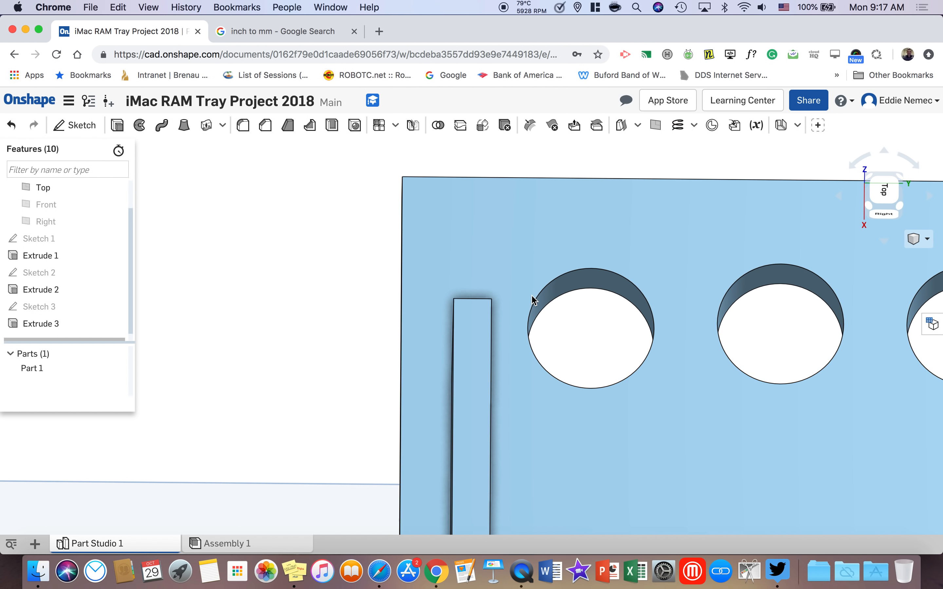
middle_drag(532, 296, 530, 313)
right_drag(532, 257, 541, 273)
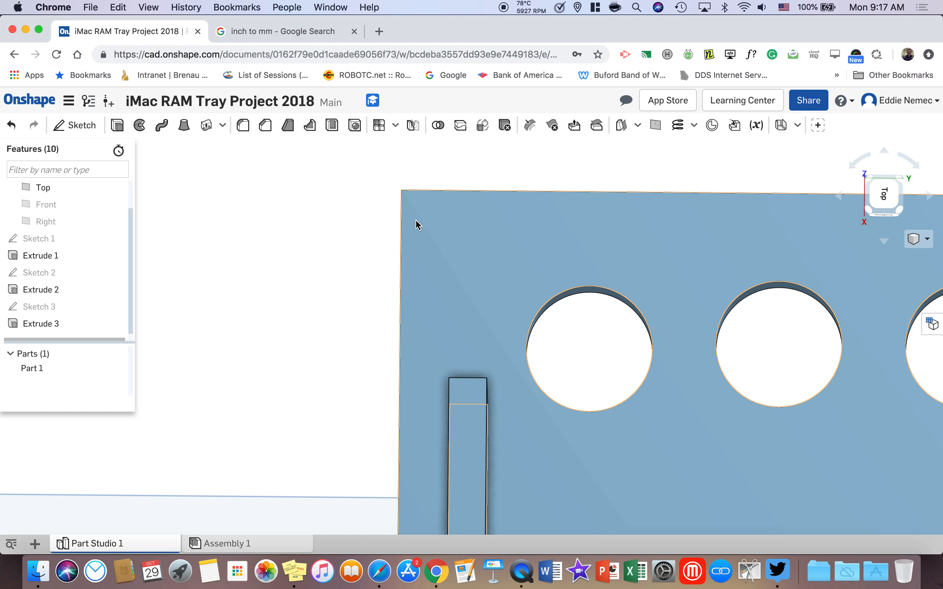
click(78, 126)
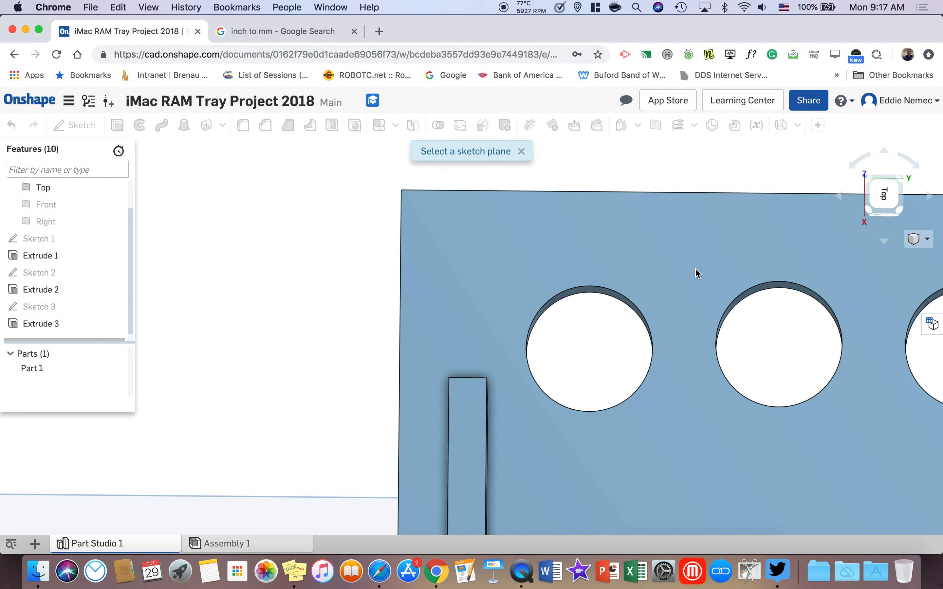
click(568, 266)
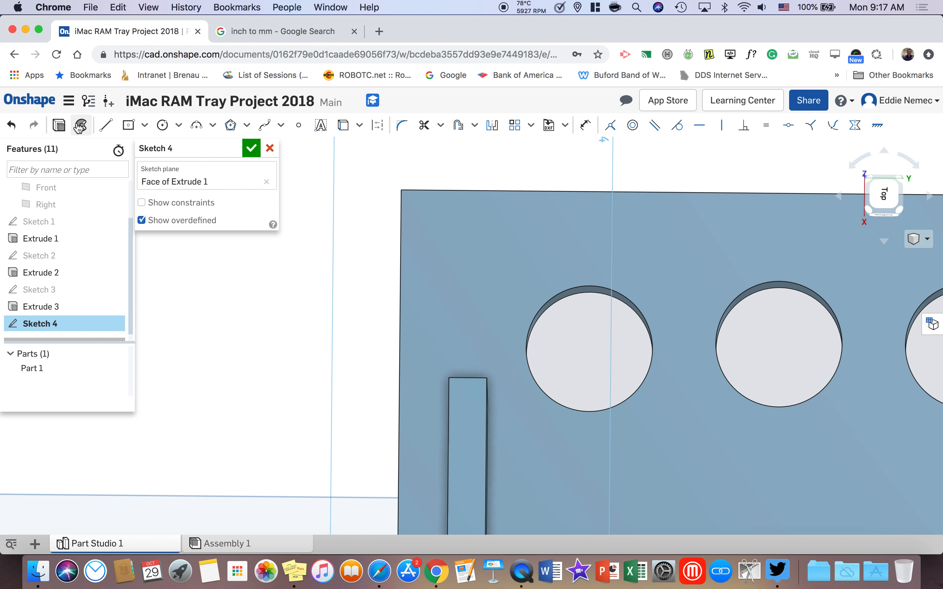
- Draw a 2.25 mm line from the base's corner along the long edge, followed by a perpendicular 2.25 mm line into the face
key(l)
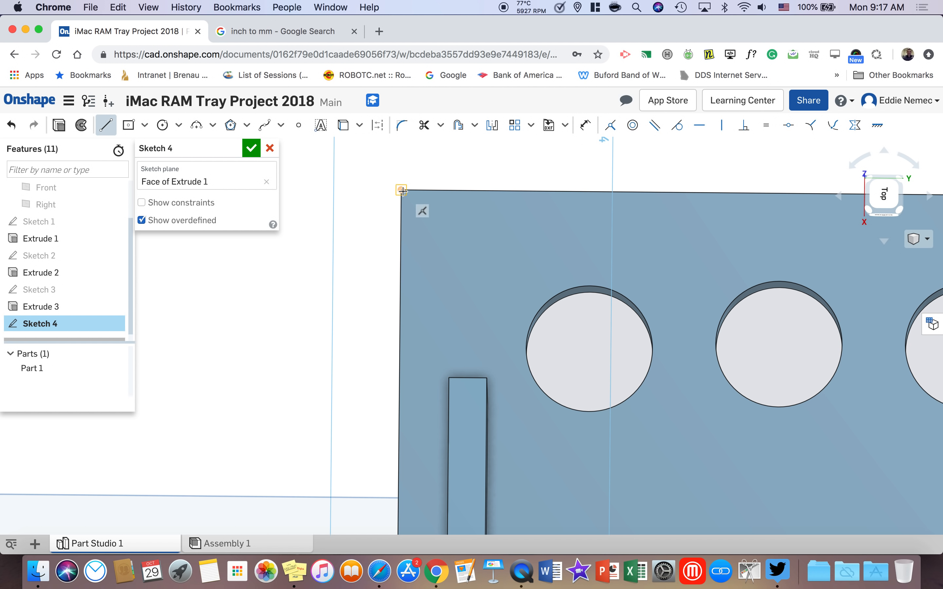
click(402, 197)
click(401, 226)
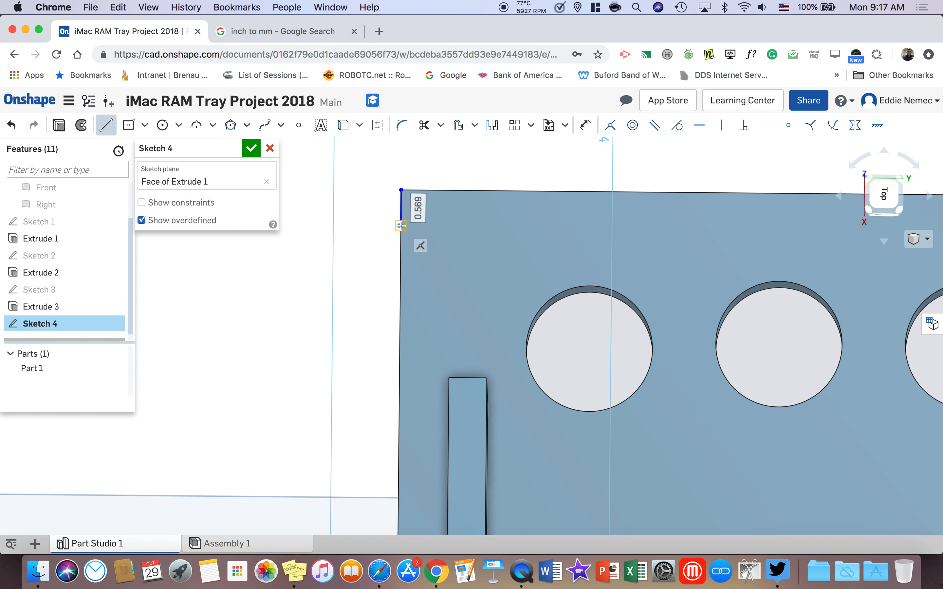
text(2.25)
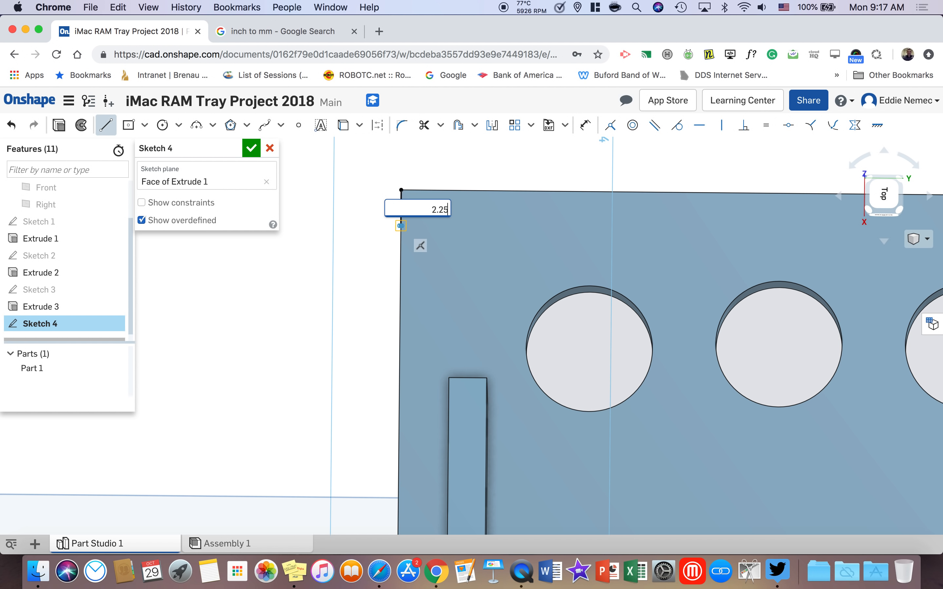
key(Return)
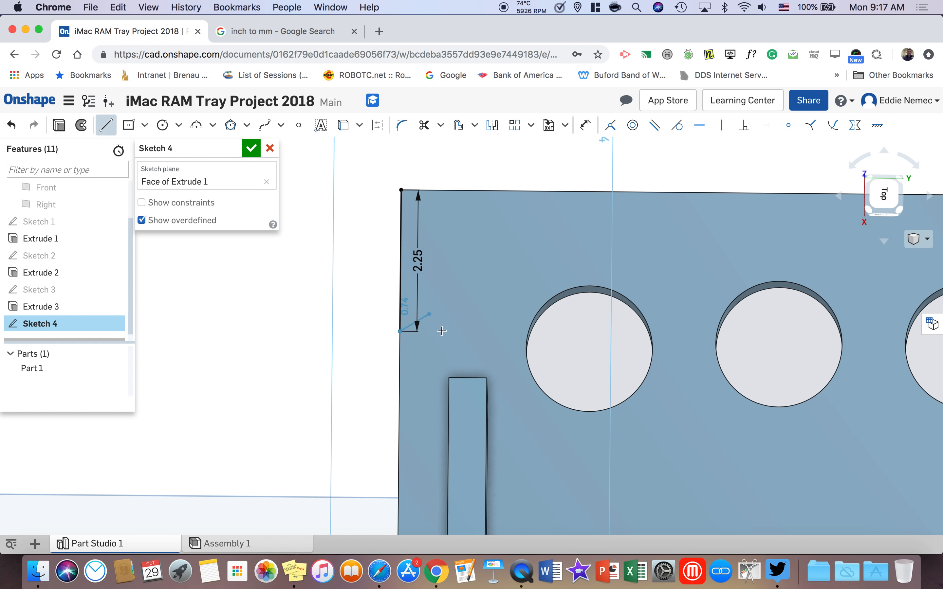
click(452, 332)
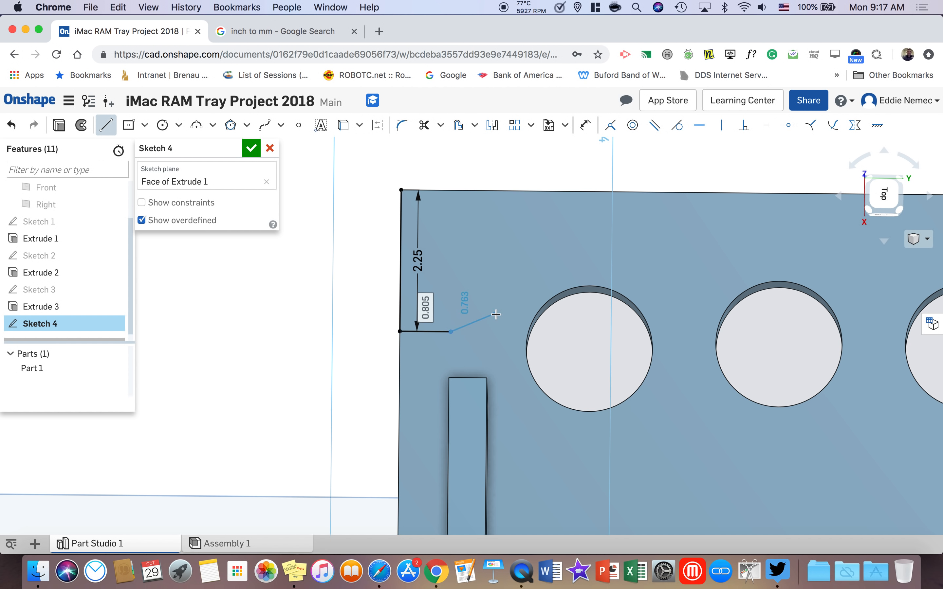
text(2.25)
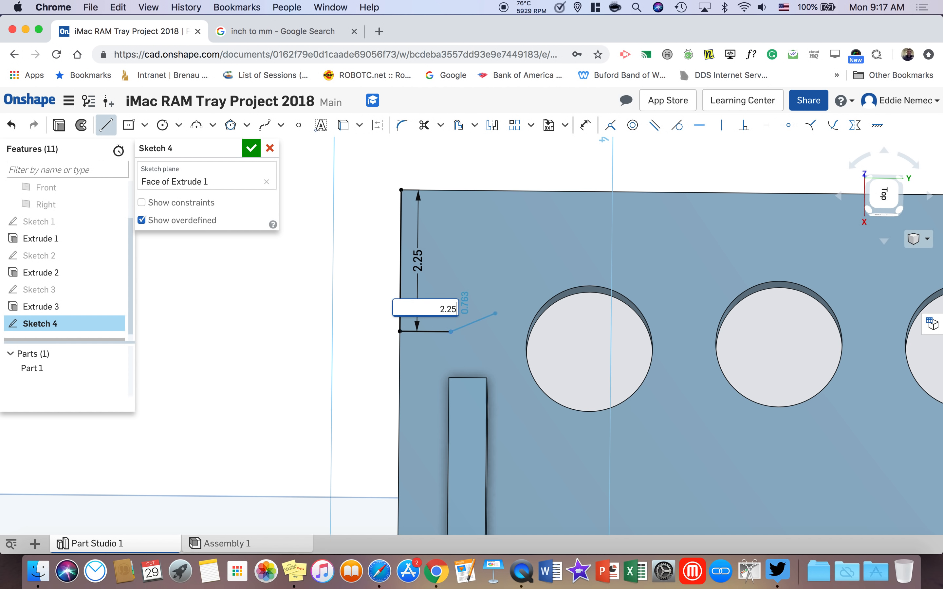
key(Return)
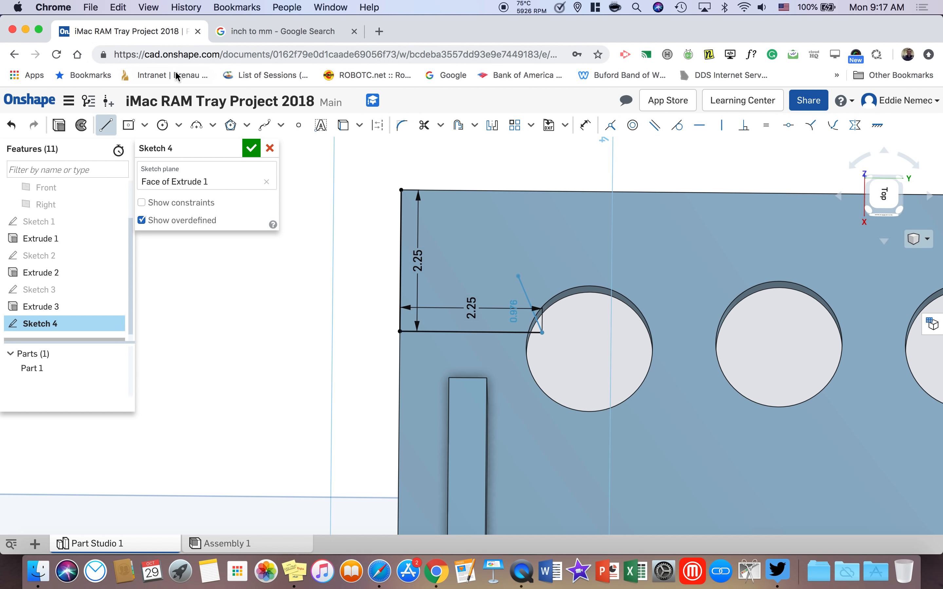
- Draw a 4.5 mm diameter circle centred on the inner end of the 2.25 mm line and passing through the base's long edge
click(162, 125)
click(541, 332)
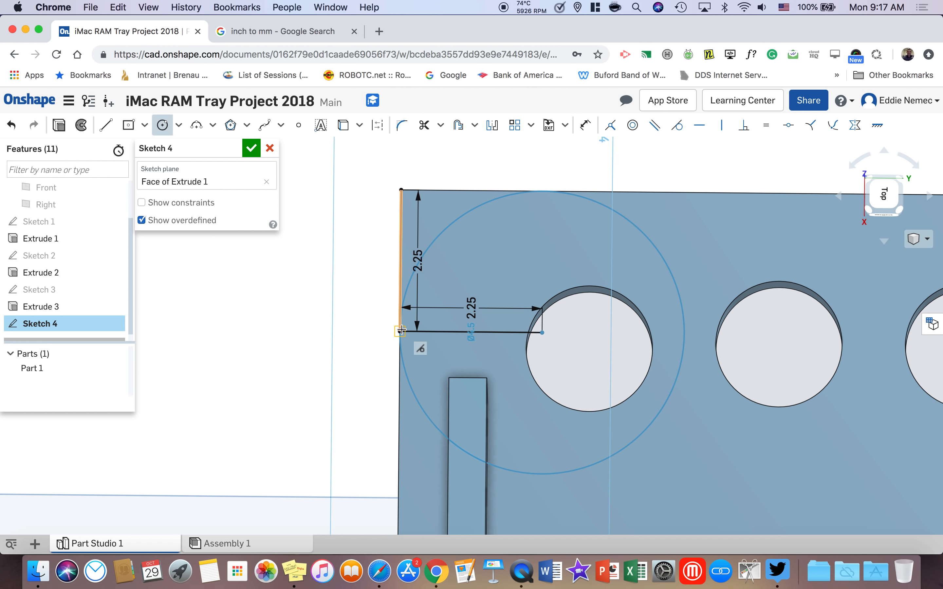
click(402, 331)
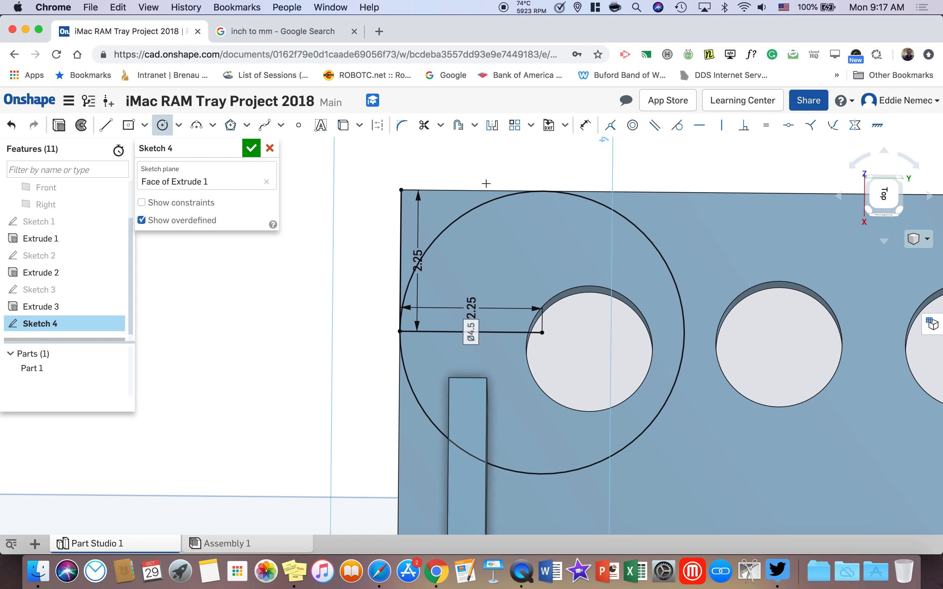
click(424, 124)
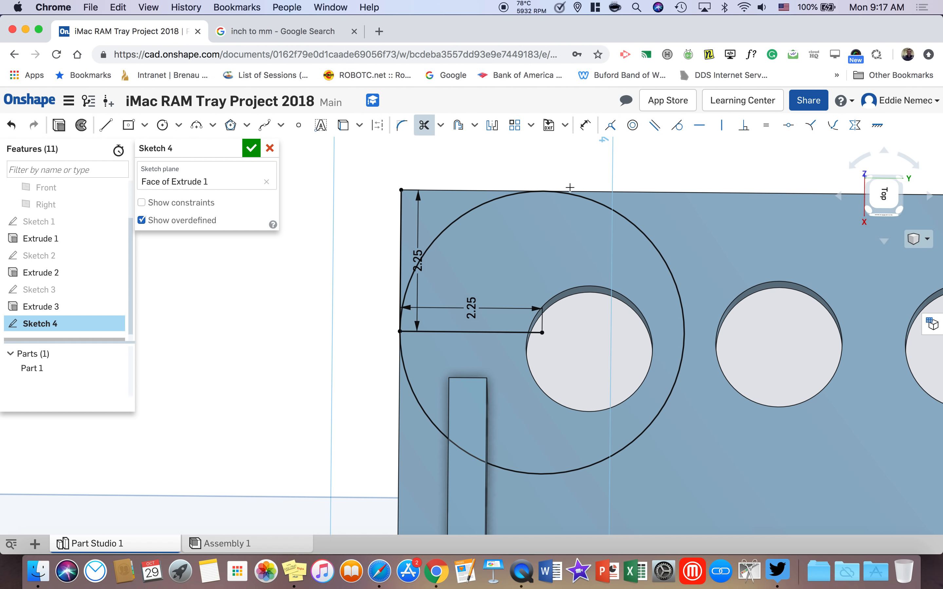
key(l)
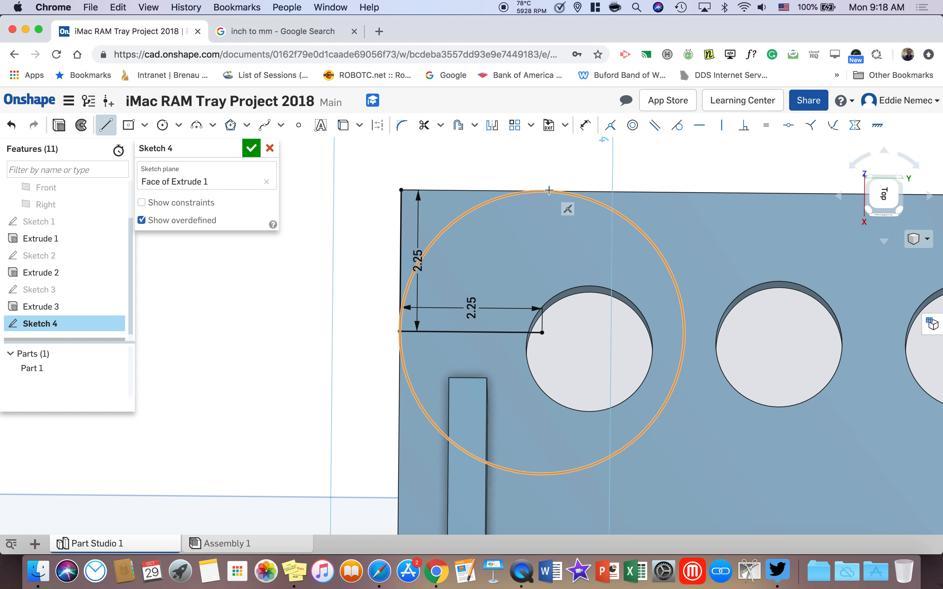
right_click(384, 168)
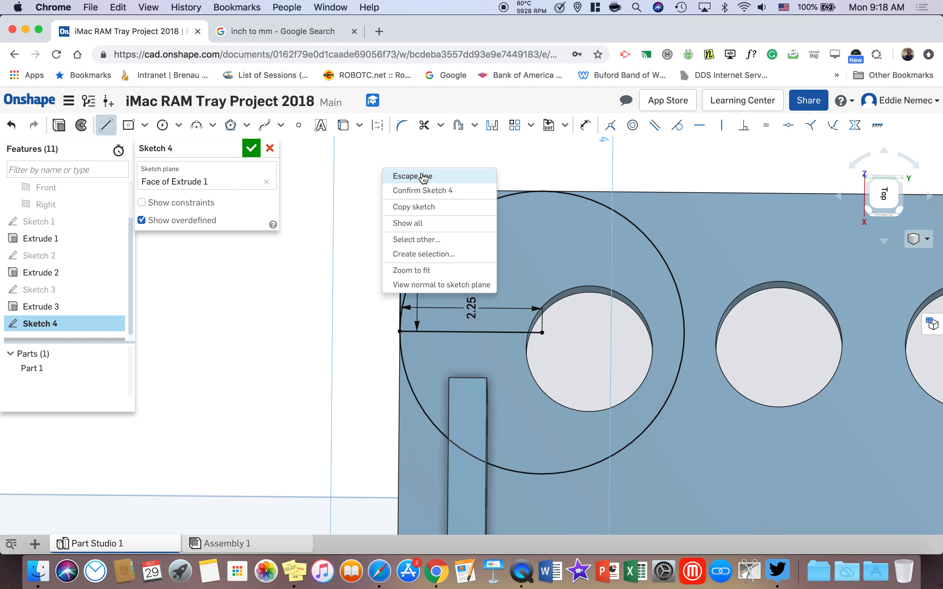
click(424, 177)
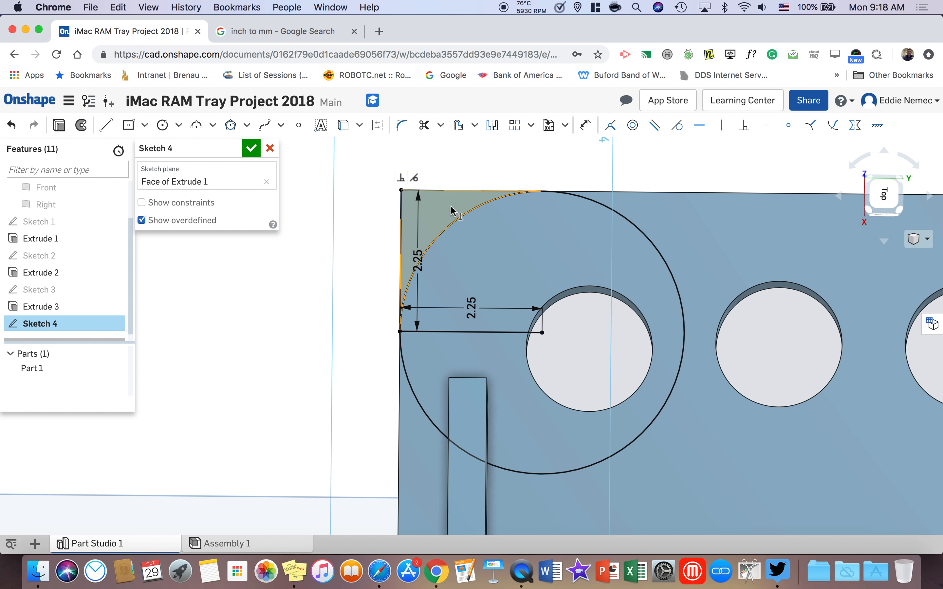
- Cut away the corner region outside the circle with a blind Remove extrude 25 mm deep
click(82, 125)
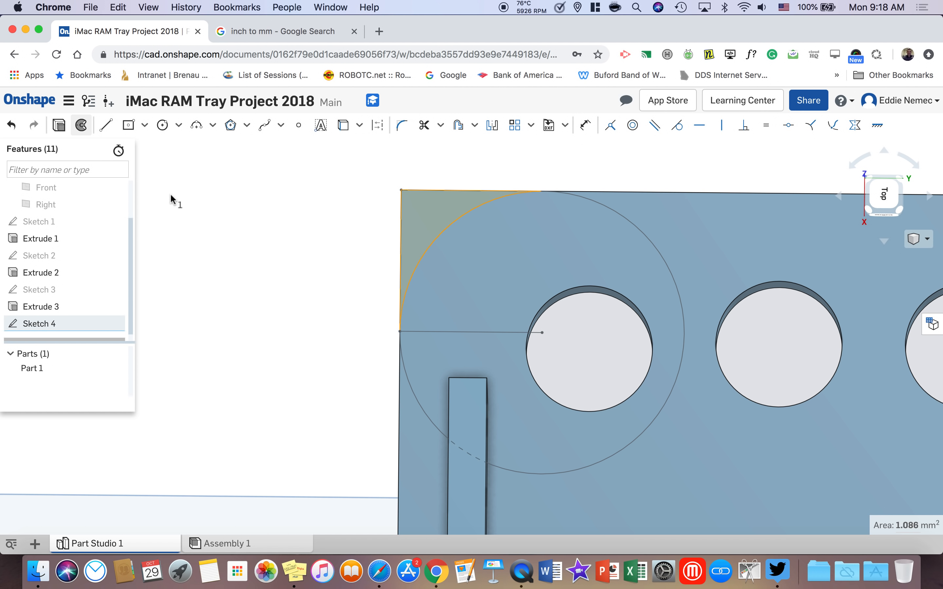
click(212, 184)
click(326, 221)
mouse_move(329, 226)
right_down()
mouse_move(375, 229)
mouse_move(329, 230)
right_up()
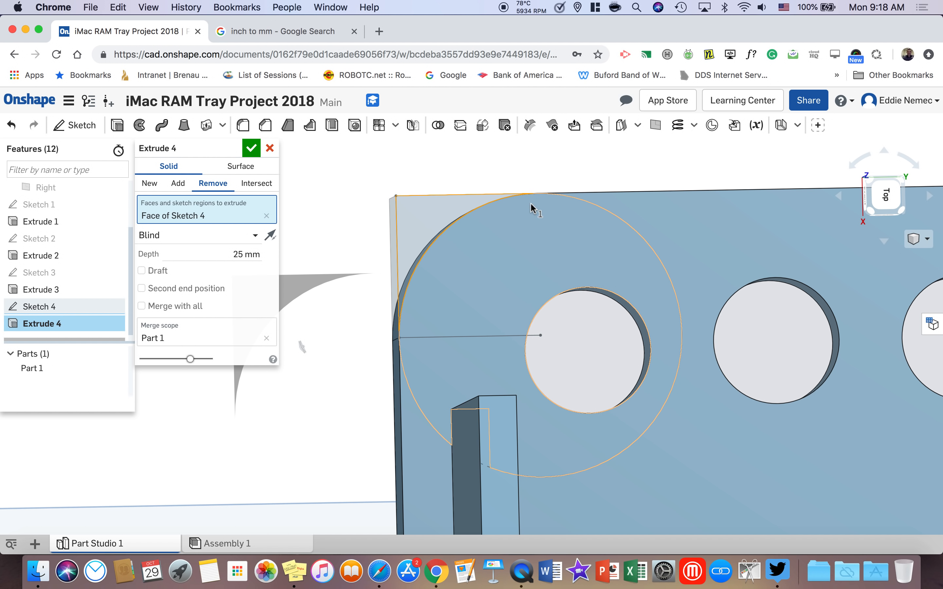
right_drag(565, 258, 562, 256)
click(257, 144)
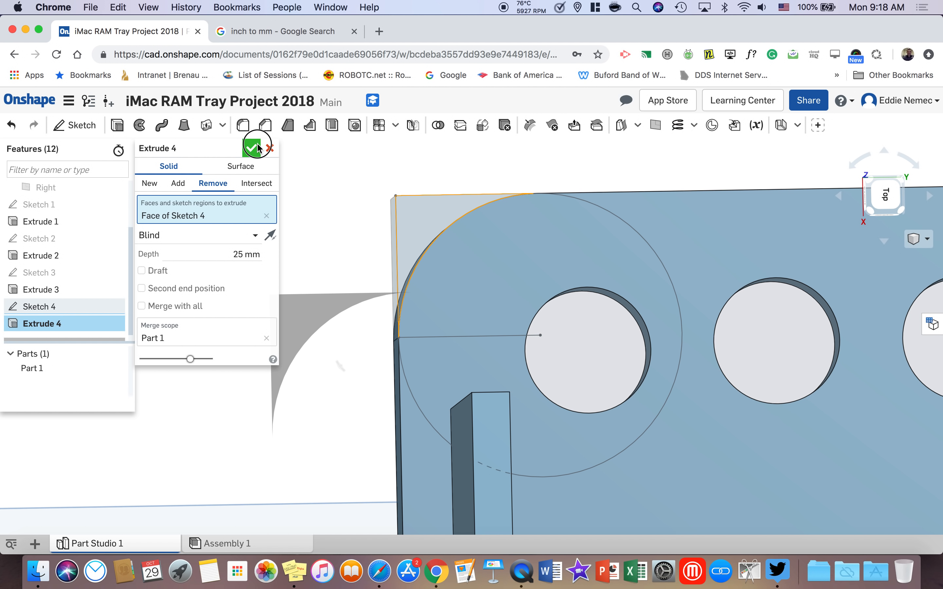
- Reopen the corner sketch and draw a line about 0.6 mm long from the short edge's midpoint into the face
right_click(464, 221)
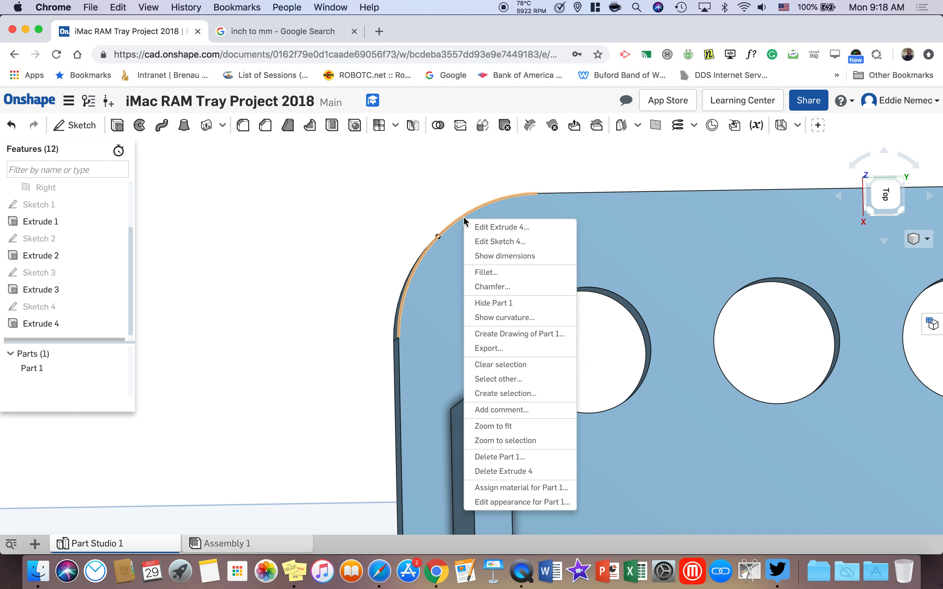
click(484, 239)
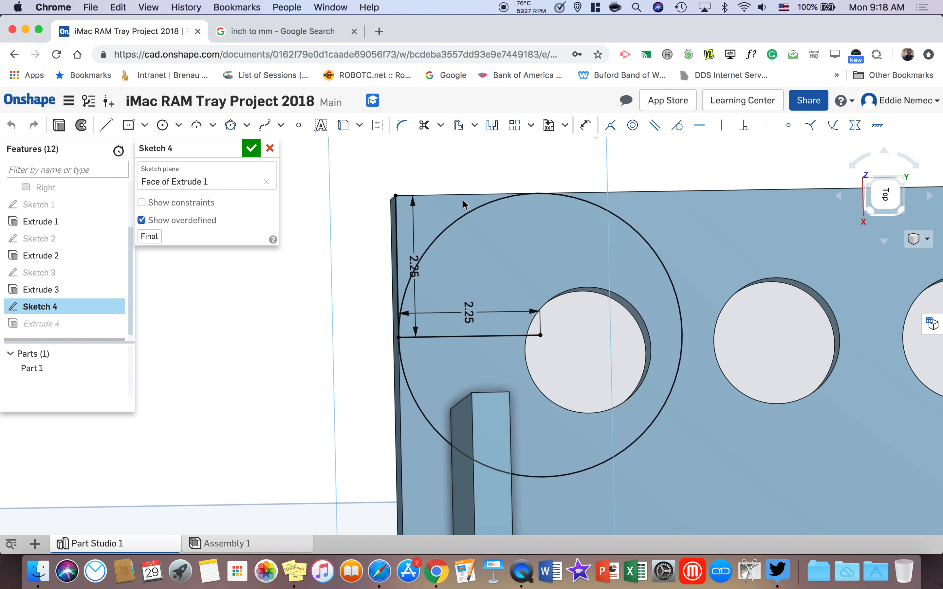
click(102, 131)
scroll(809, 382, up, 5)
scroll(821, 368, down, 8)
middle_drag(788, 366, 517, 320)
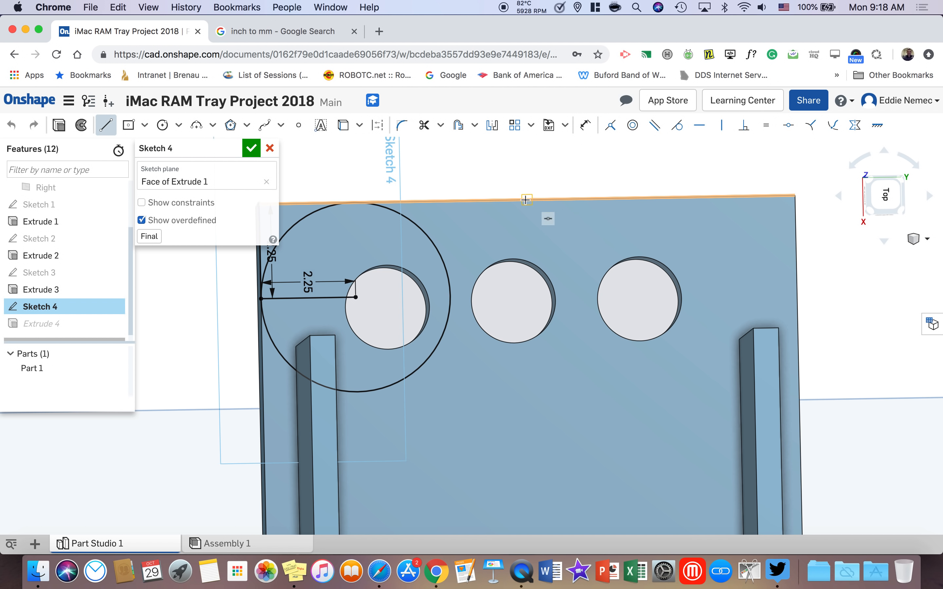
click(529, 226)
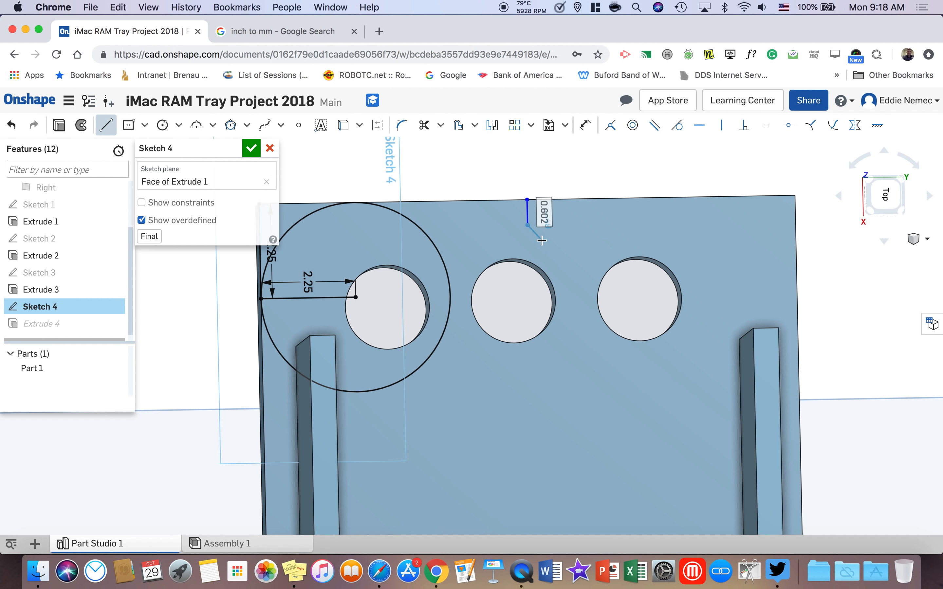
- Mirror the corner circle across the short midpoint line to the opposite corner of the three-hole end
click(493, 124)
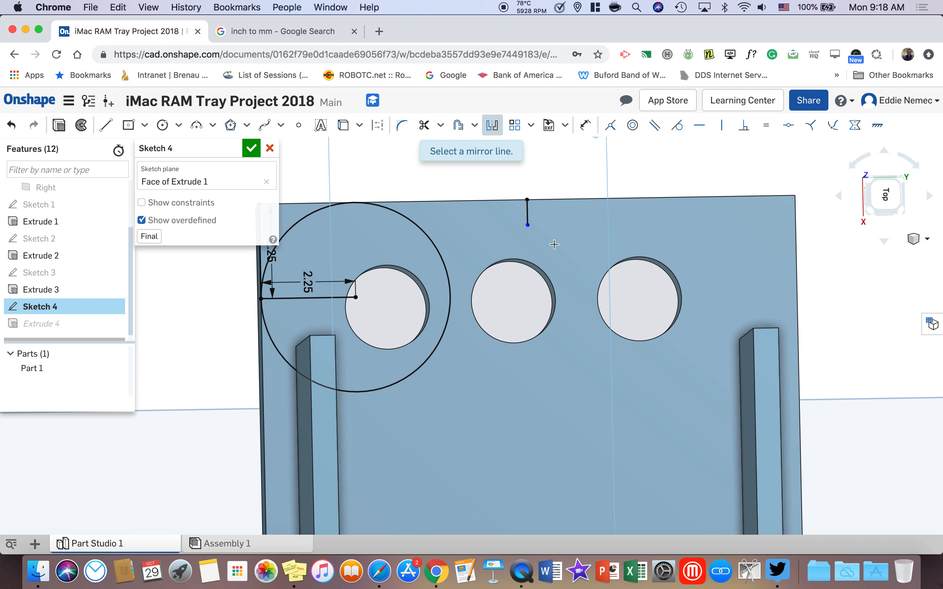
click(528, 213)
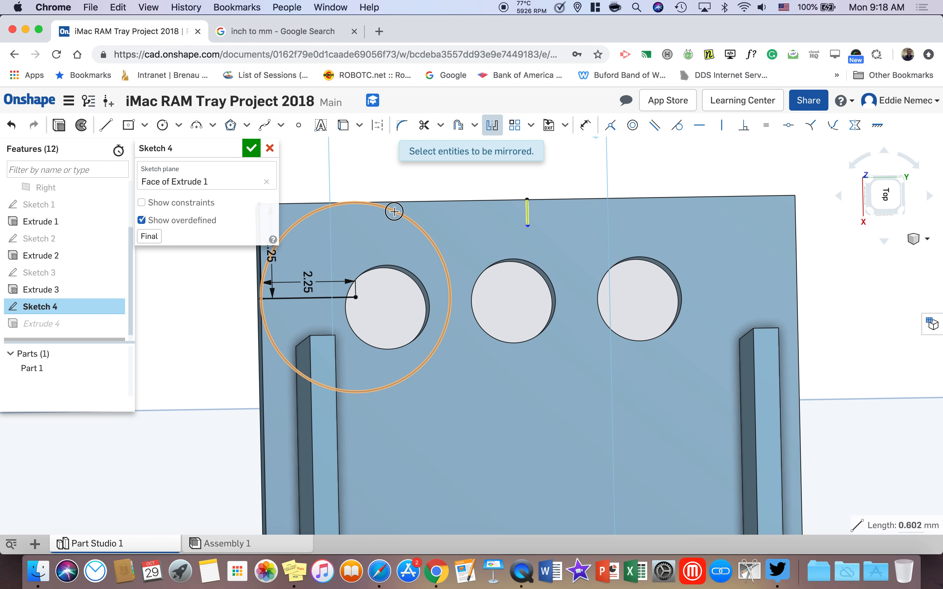
scroll(496, 270, down, 3)
scroll(496, 270, up, 4)
scroll(493, 273, down, 5)
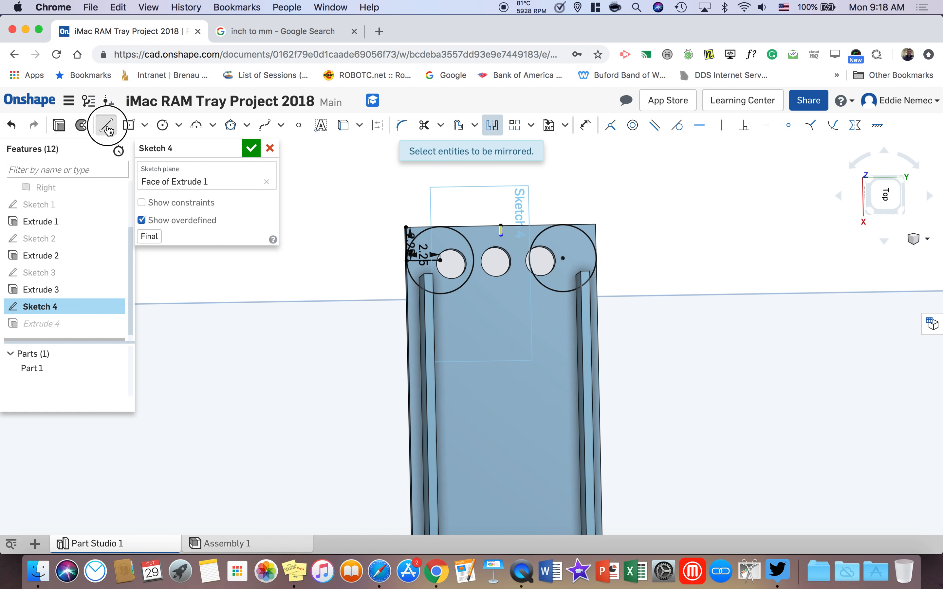
- Draw a line about 6.4 mm long outward from the midpoint of the base's long edge
click(106, 125)
scroll(548, 283, up, 5)
scroll(548, 283, down, 10)
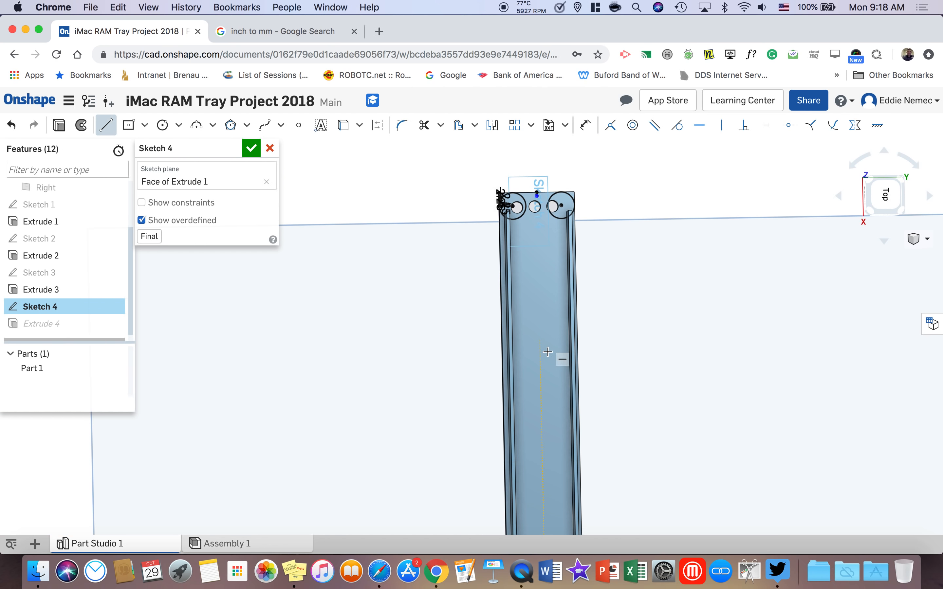
scroll(578, 182, up, 3)
scroll(533, 311, down, 3)
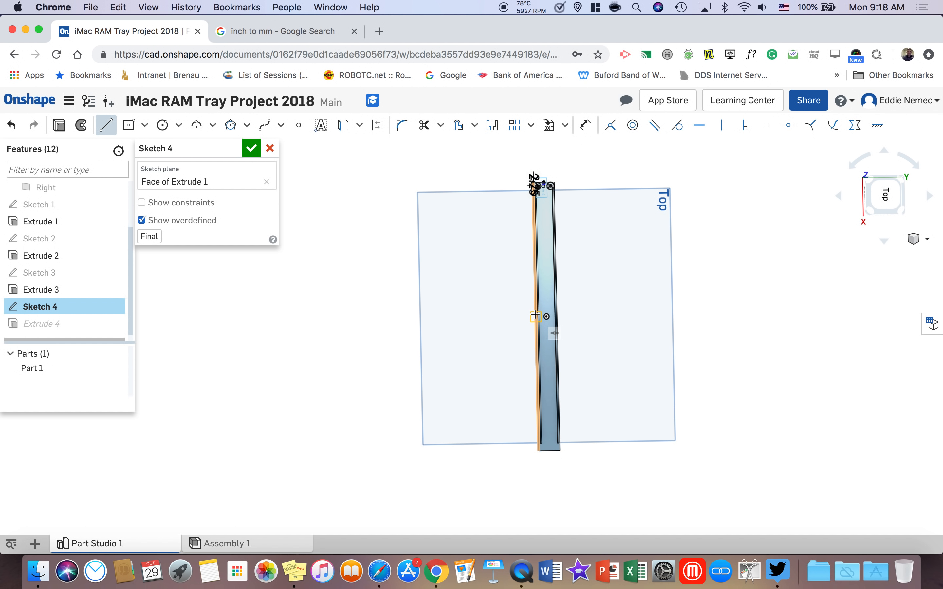
scroll(536, 316, down, 2)
scroll(535, 315, up, 6)
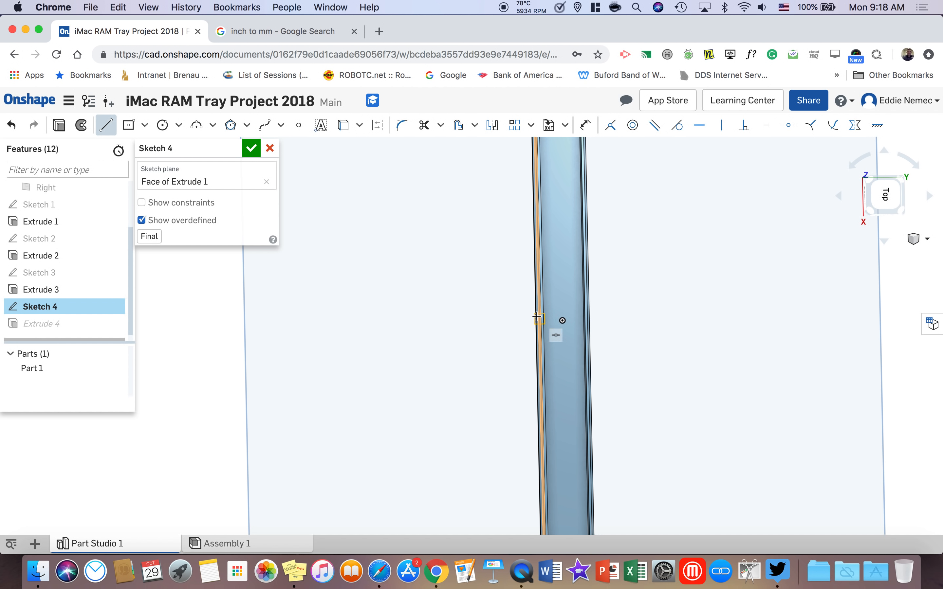
click(539, 320)
click(513, 319)
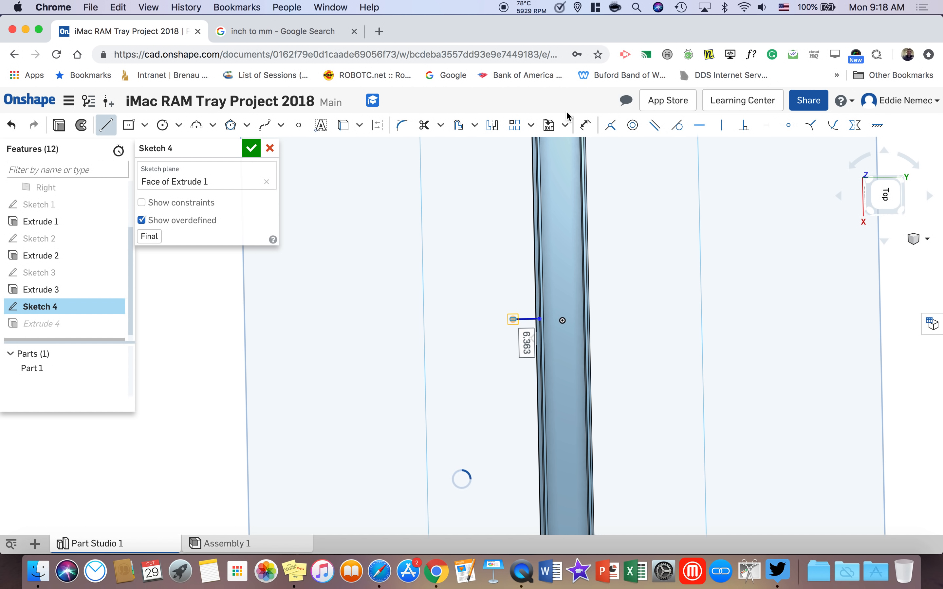
- Mirror both corner circles across the long edge's midpoint line to the tray's opposite end and inspect their placement
click(492, 125)
click(525, 318)
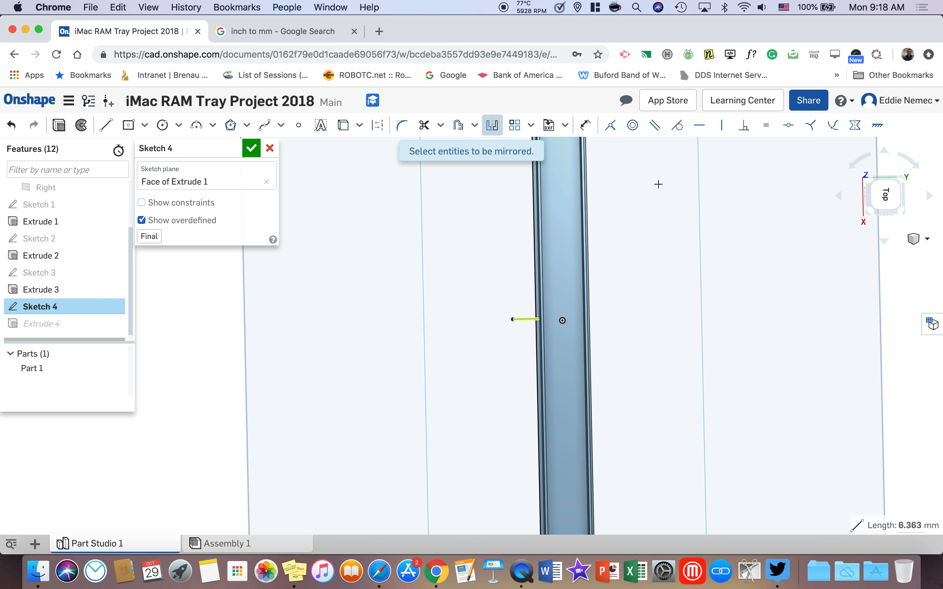
scroll(516, 211, up, 5)
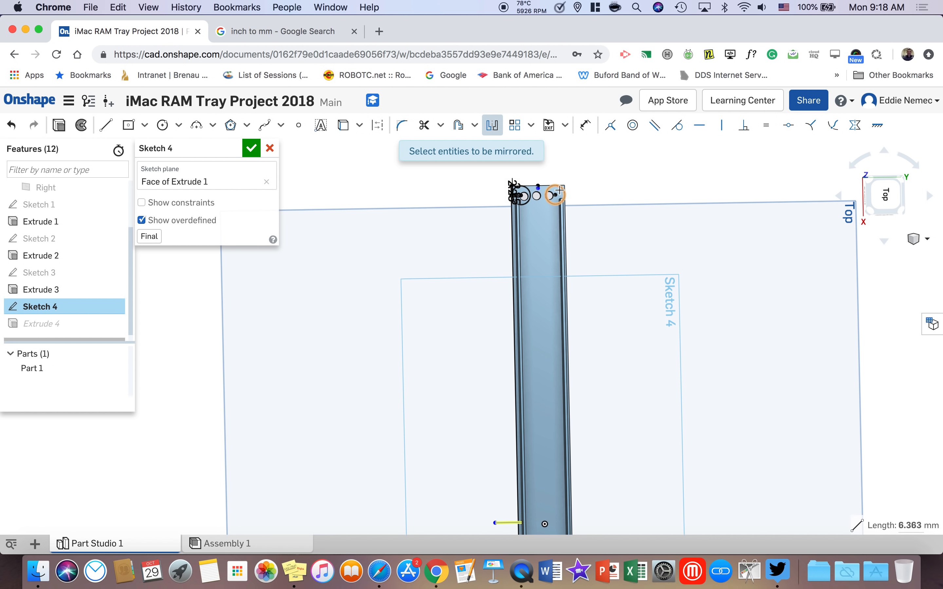
click(559, 190)
scroll(536, 189, down, 4)
scroll(531, 190, up, 6)
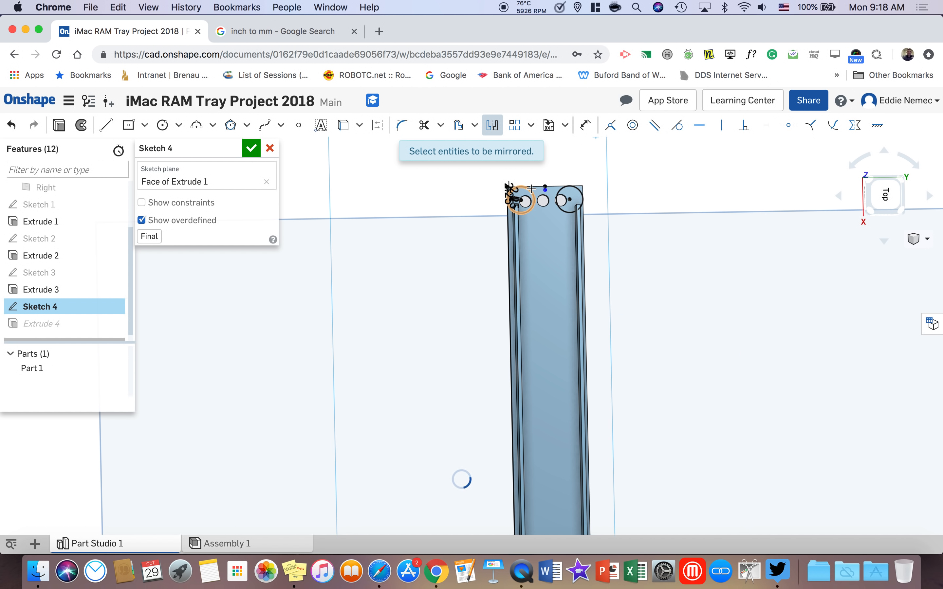
scroll(658, 335, down, 3)
scroll(662, 336, up, 4)
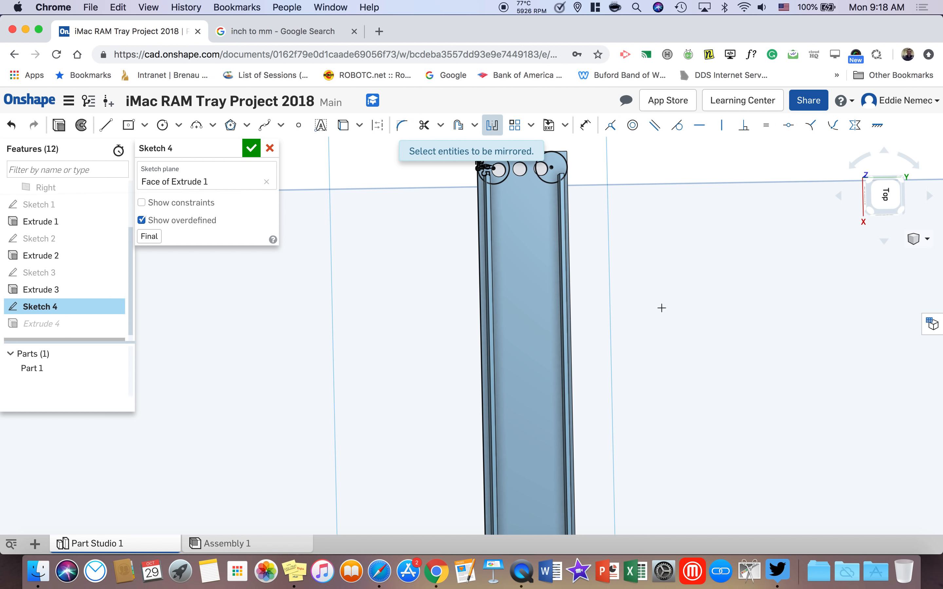
scroll(623, 307, down, 4)
scroll(577, 304, up, 6)
scroll(598, 316, down, 6)
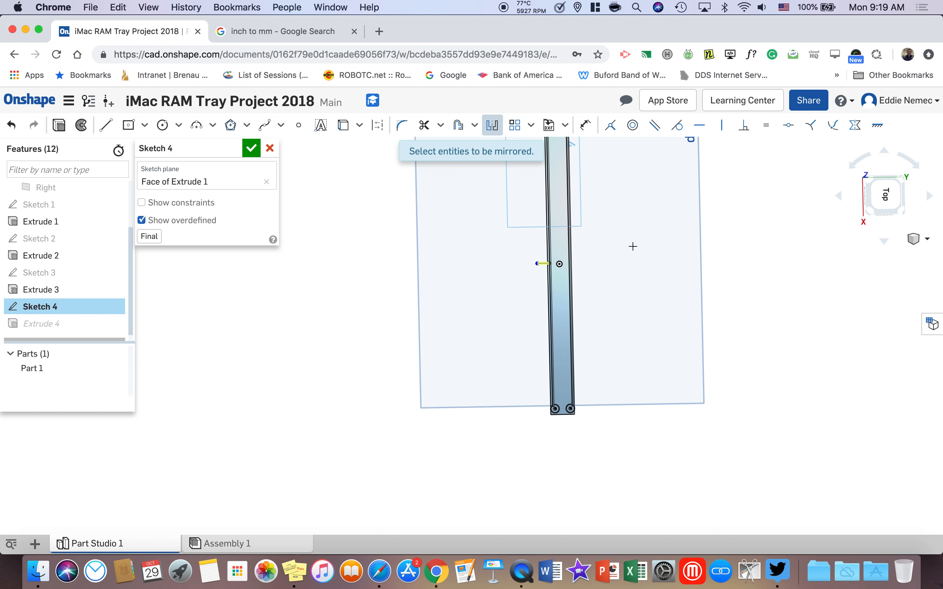
scroll(598, 286, up, 3)
scroll(598, 286, up, 4)
scroll(511, 186, down, 4)
scroll(540, 309, up, 6)
scroll(540, 309, up, 3)
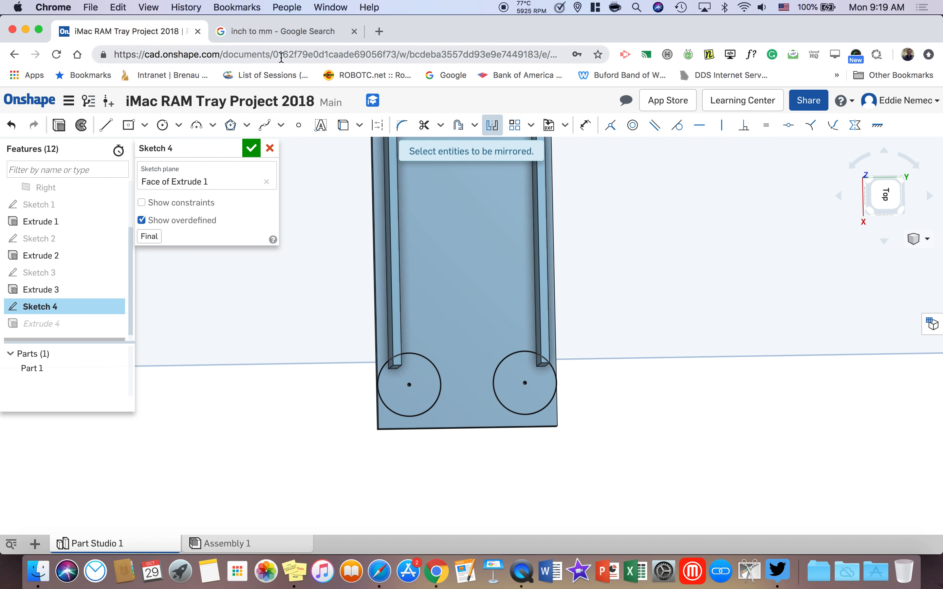
- Trim away the two mirrored circles at the end without holes and finish the sketch
click(424, 125)
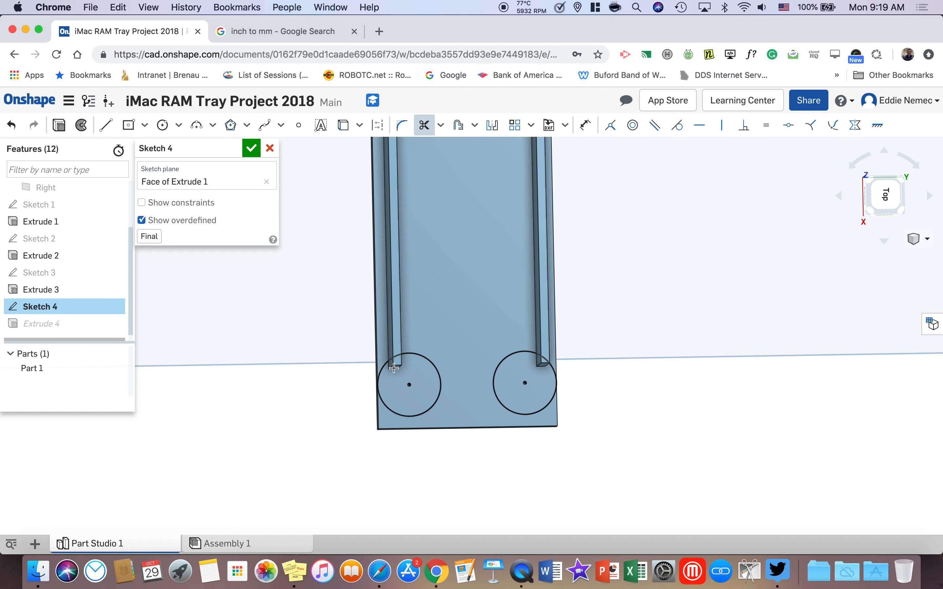
click(431, 362)
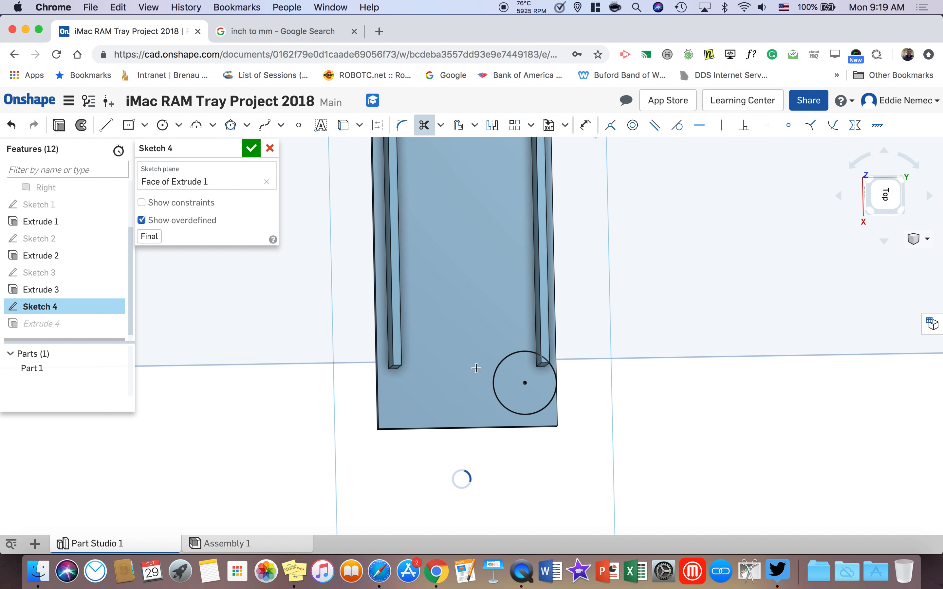
click(504, 358)
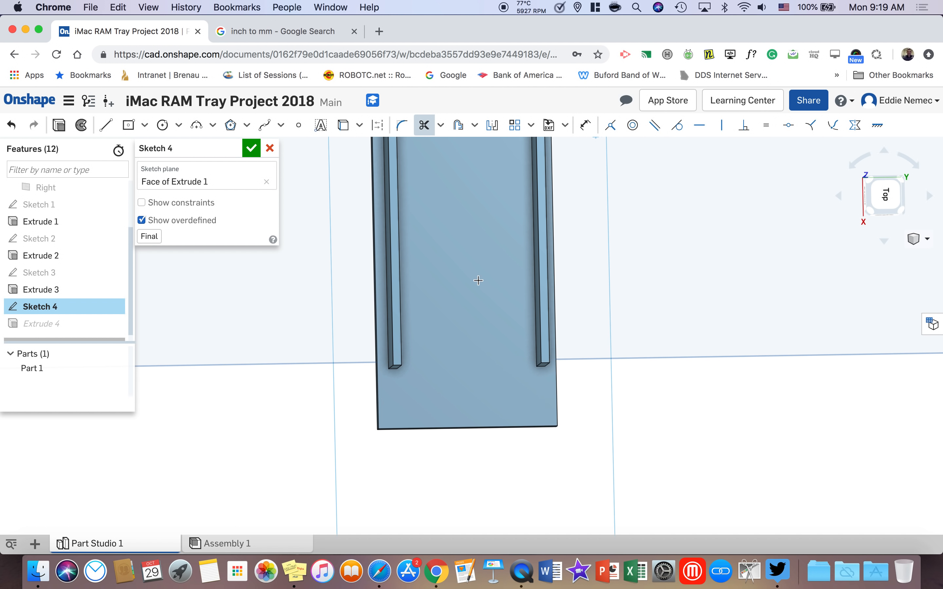
scroll(481, 272, down, 5)
scroll(481, 271, up, 8)
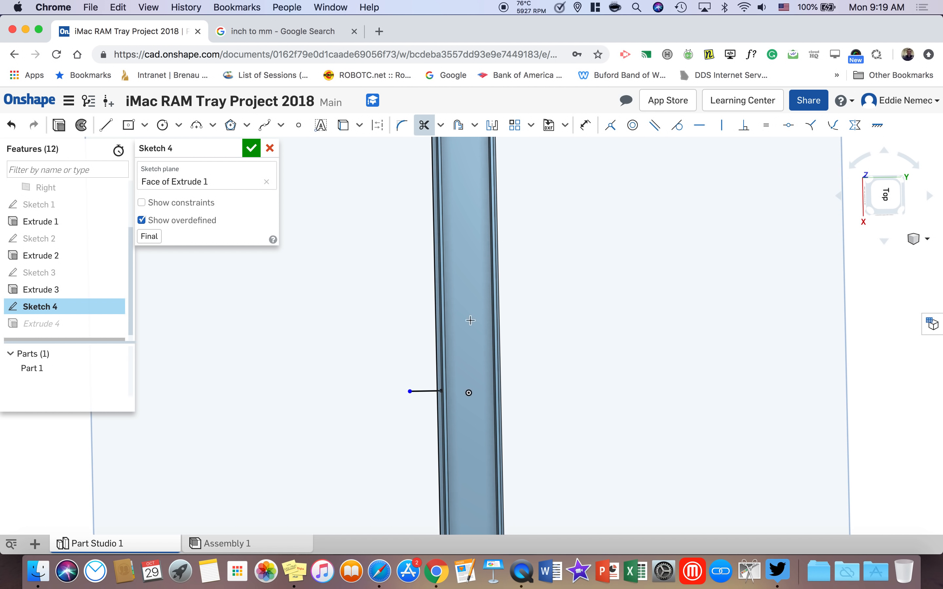
scroll(430, 289, down, 5)
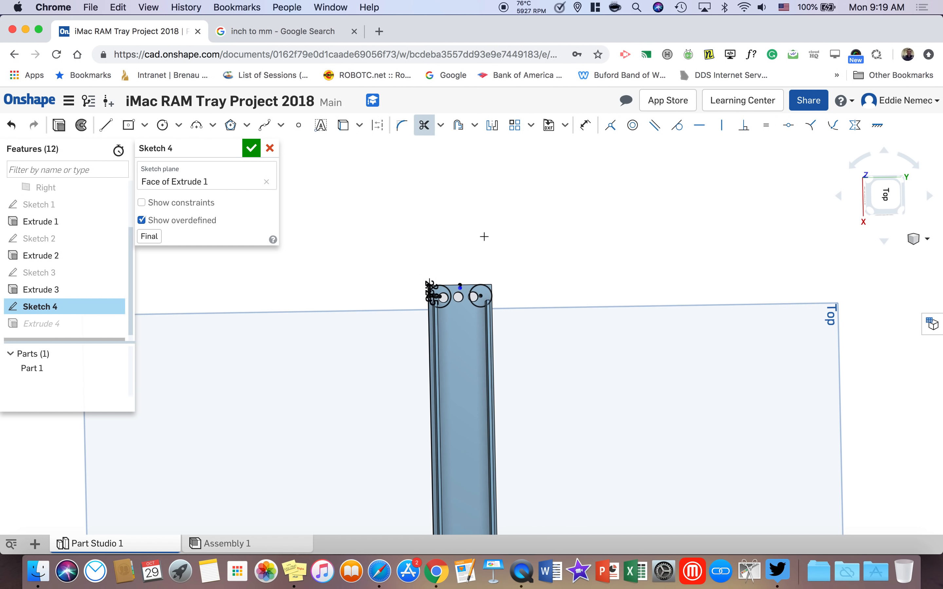
click(251, 148)
- Edit the corner-cut extrude to also remove the second corner region at the three-hole end
scroll(514, 374, up, 5)
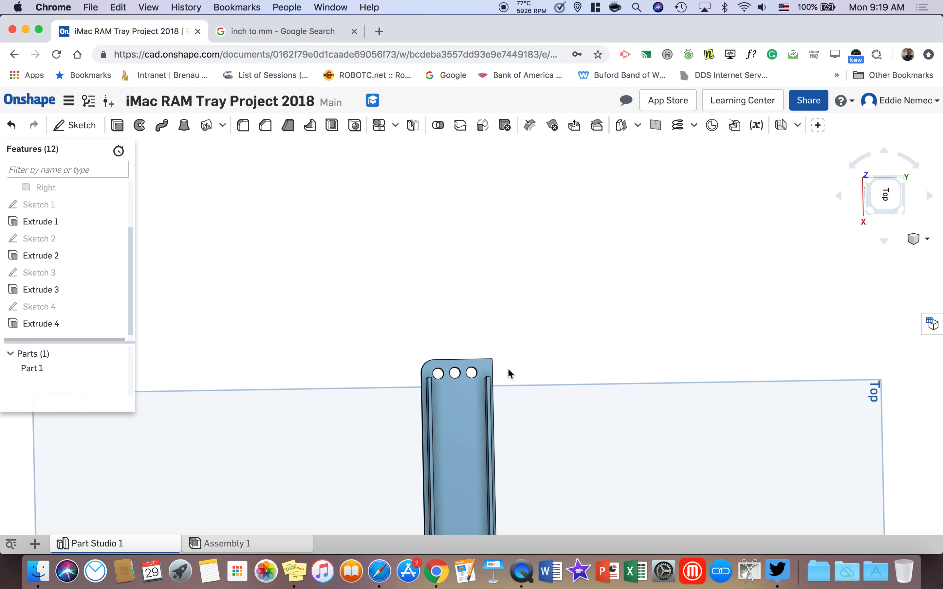
right_click(322, 361)
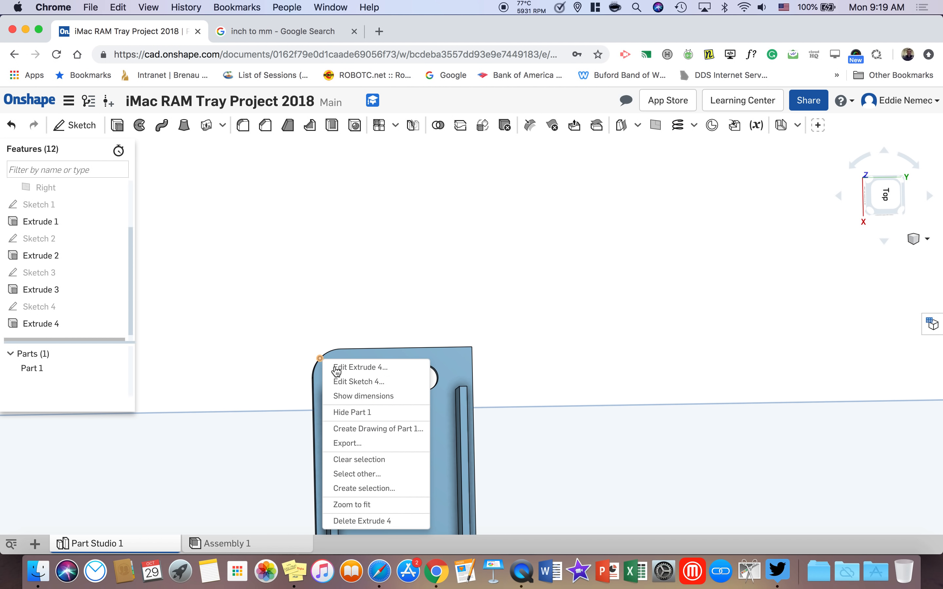
click(340, 366)
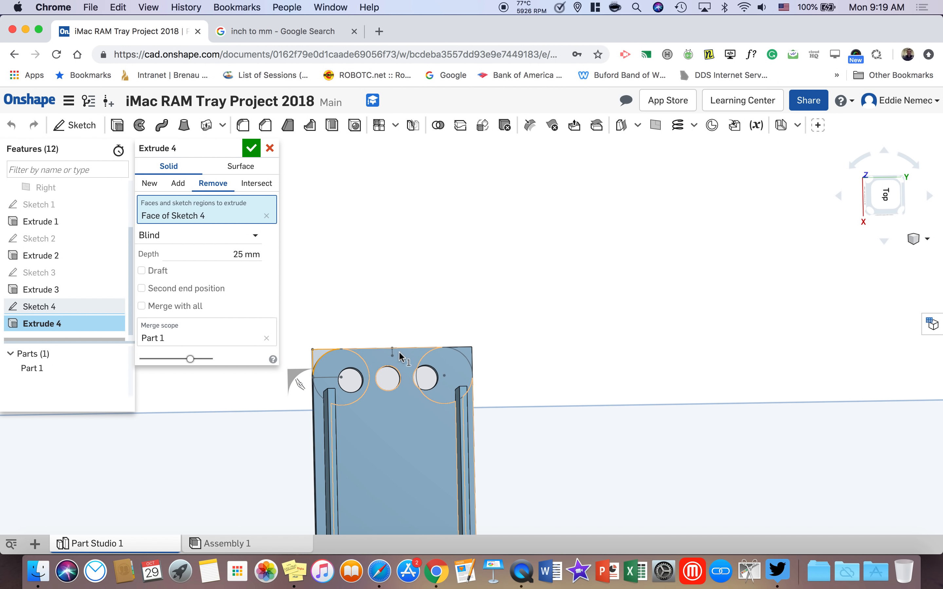
click(466, 356)
click(251, 148)
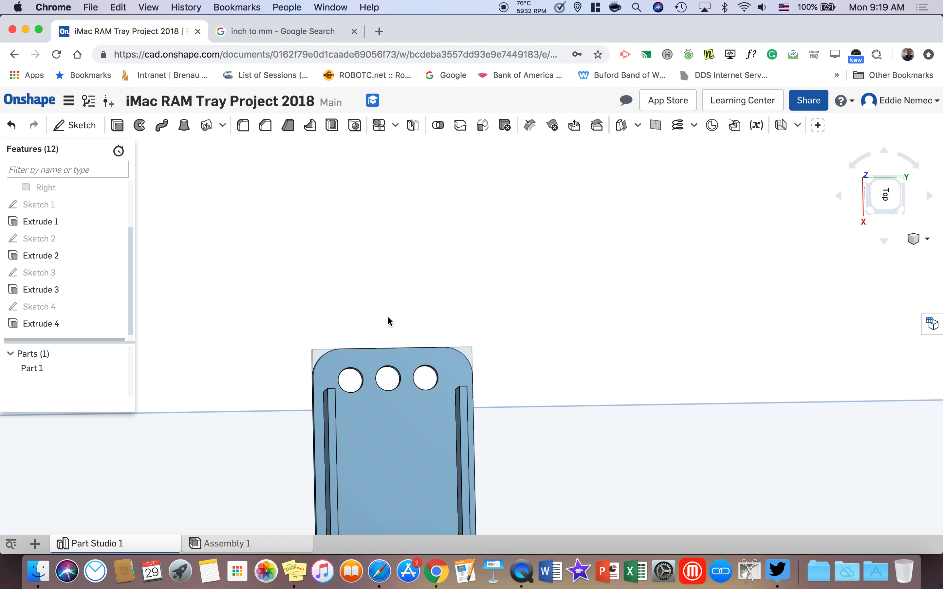
- Start a new sketch on the base's upper face at the tray end without holes
scroll(337, 324, down, 2)
right_drag(337, 324, 311, 354)
scroll(311, 354, up, 5)
scroll(339, 354, down, 10)
scroll(317, 355, down, 2)
middle_drag(319, 352, 360, 279)
right_drag(419, 250, 503, 366)
scroll(436, 148, up, 5)
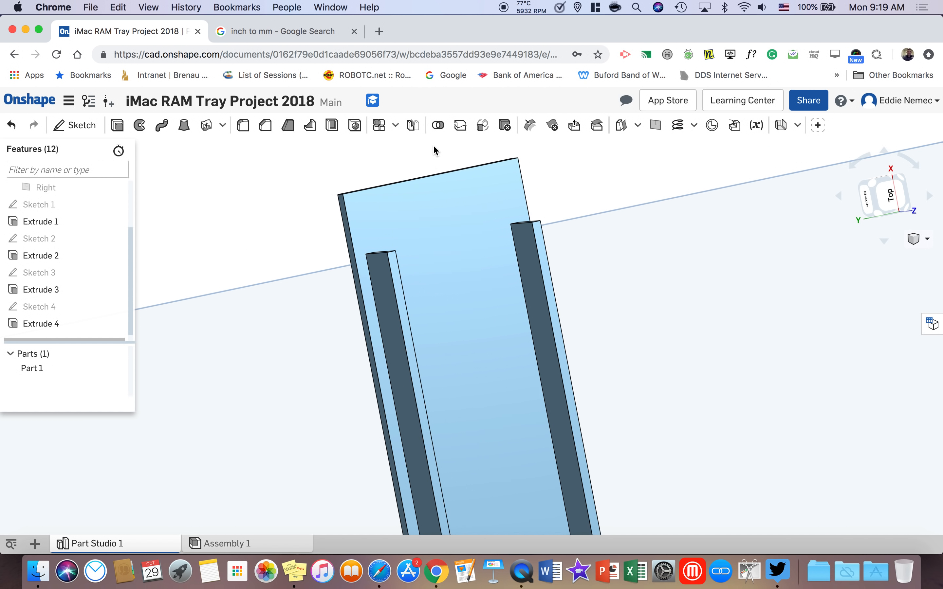
key(shift+s)
click(368, 209)
mouse_move(687, 201)
right_down()
mouse_move(649, 208)
mouse_move(557, 168)
right_up()
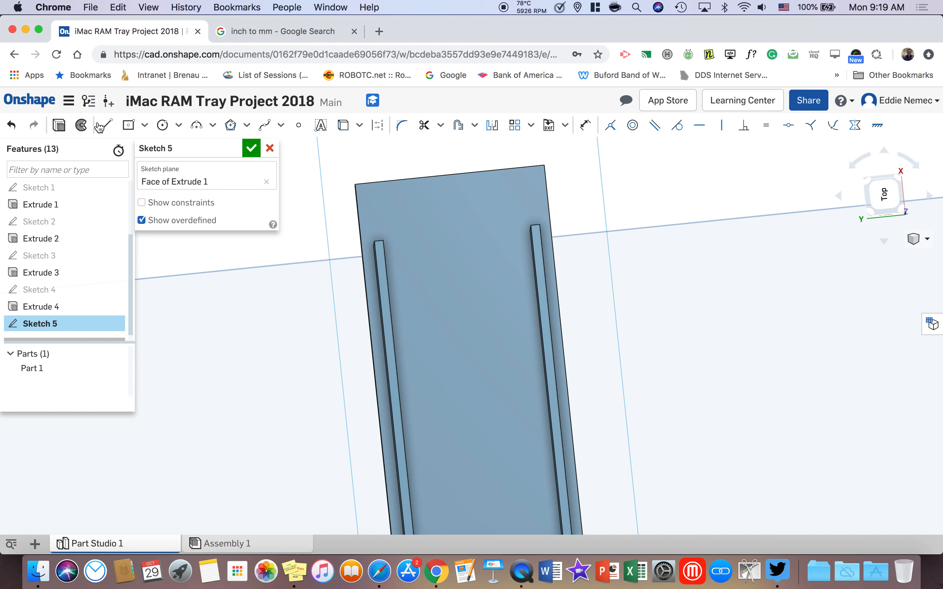
- Draw a 2.25 mm line from one corner along the long edge, a 2.25 mm line inward, and a 4.5 mm diameter circle centred on its end
key(l)
click(356, 184)
text(2)
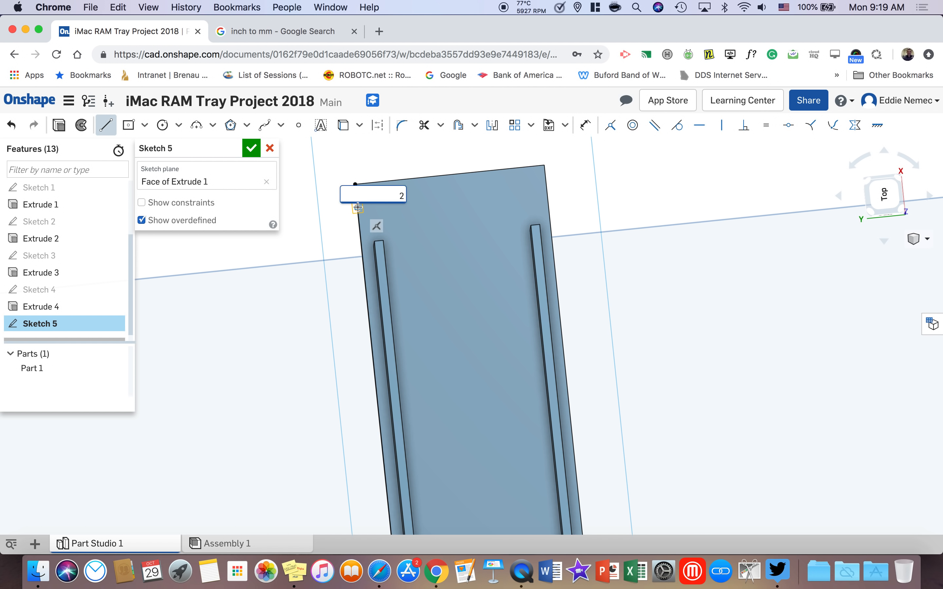
text(.25)
key(Return)
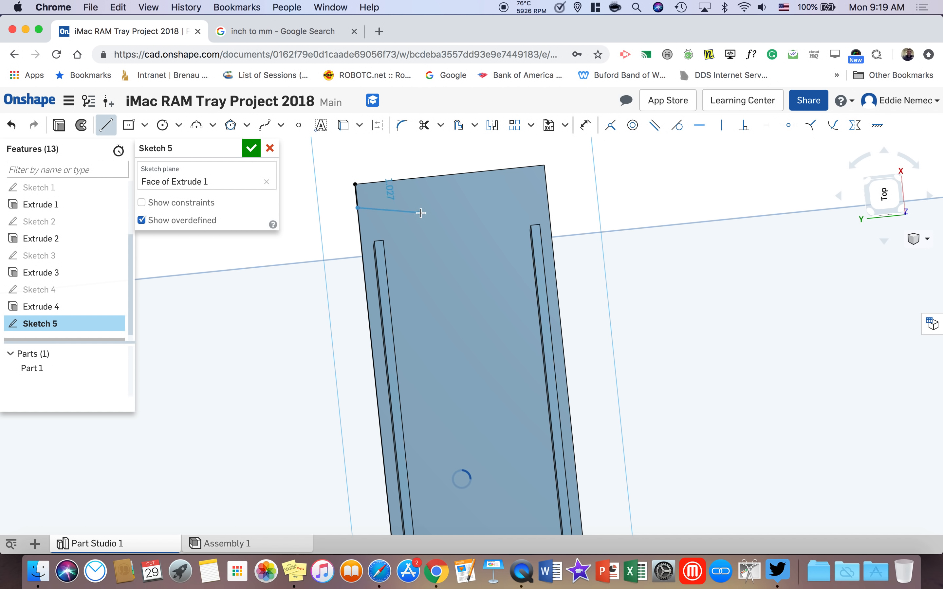
click(387, 215)
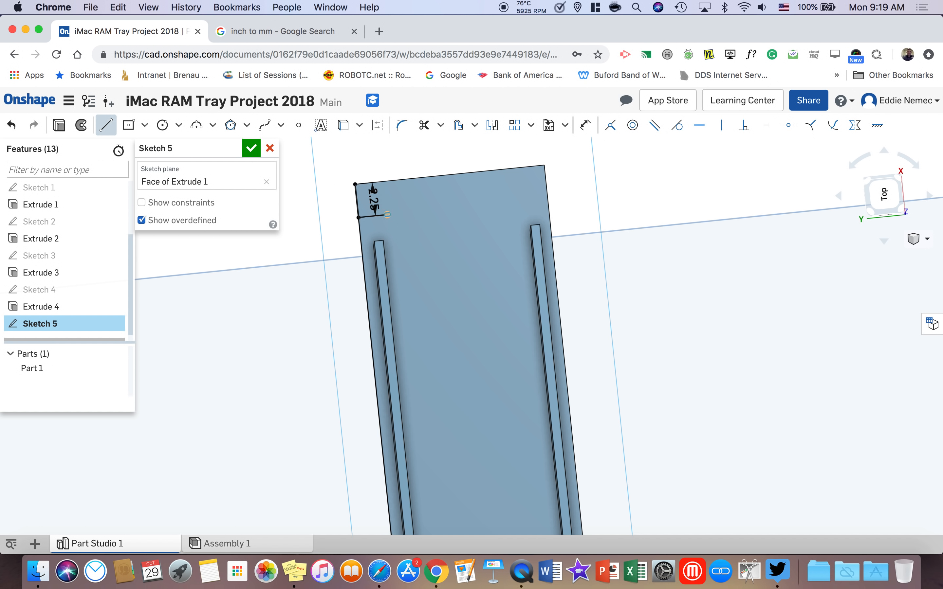
click(162, 125)
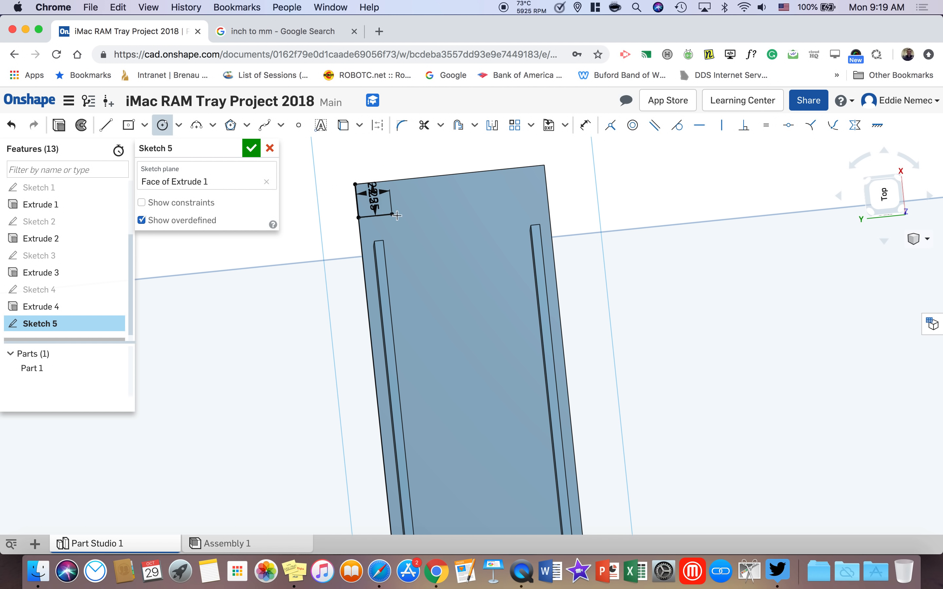
click(358, 216)
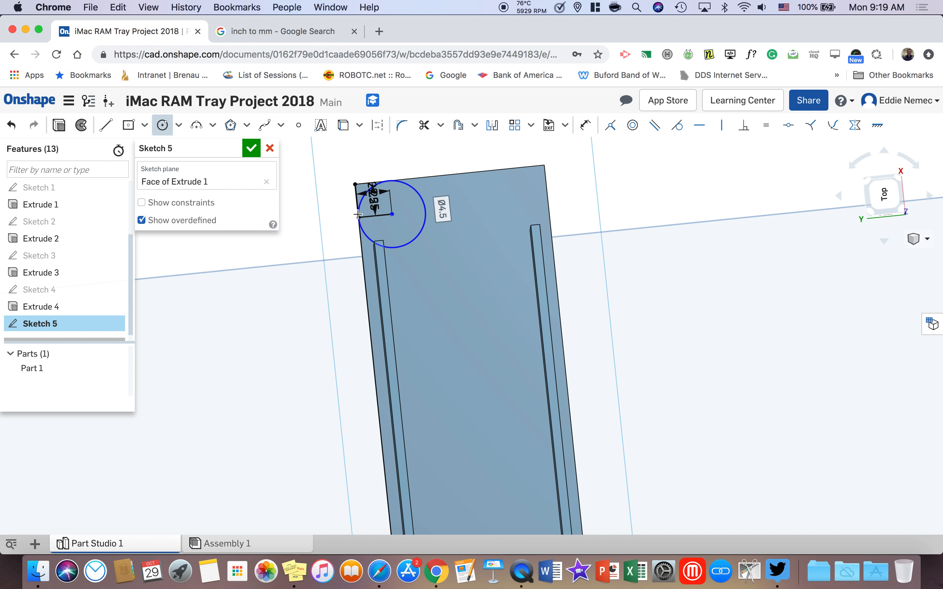
- Draw a line about 1.2 mm long inward from the short edge's midpoint and mirror the corner circle across it
click(105, 124)
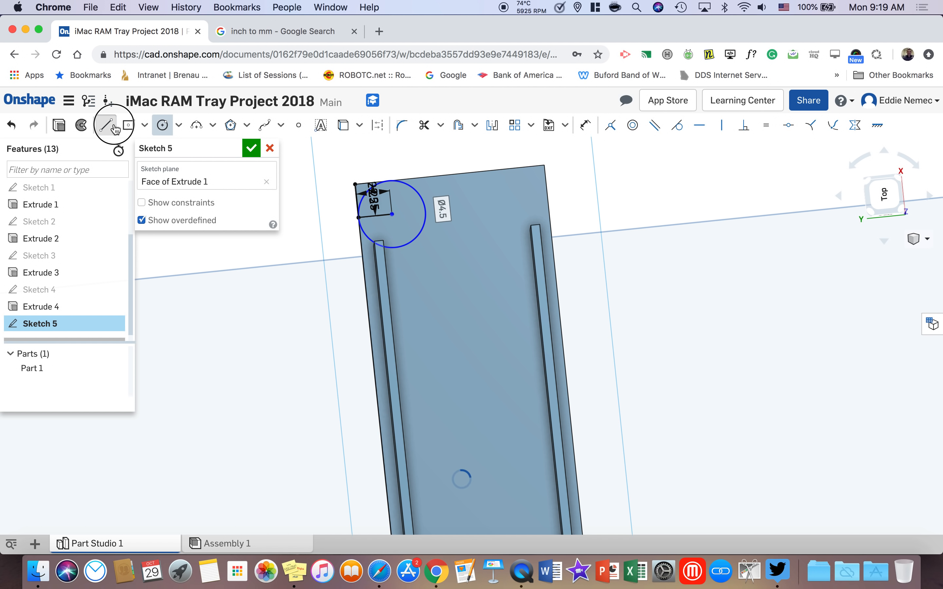
click(448, 175)
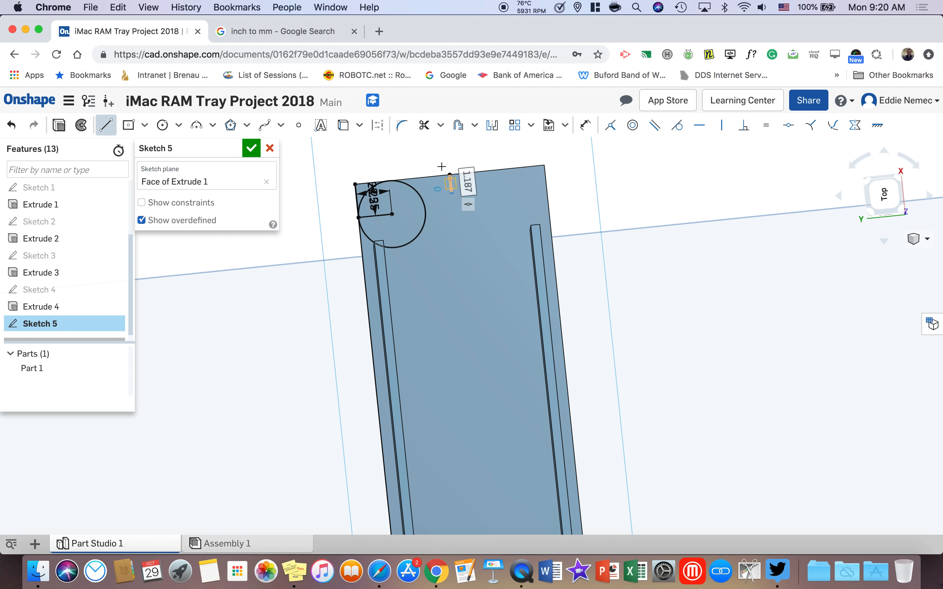
click(492, 124)
click(455, 184)
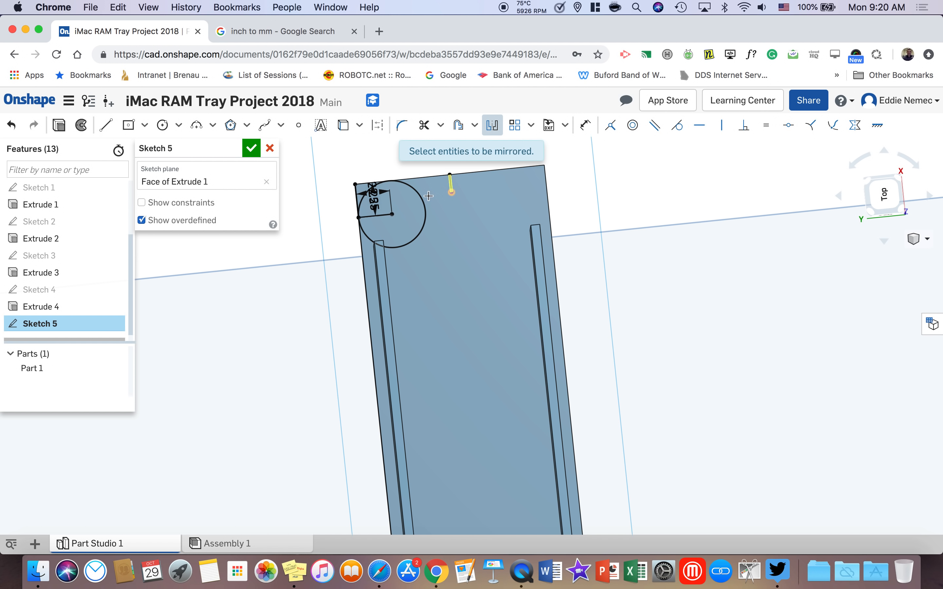
click(426, 211)
right_click(336, 151)
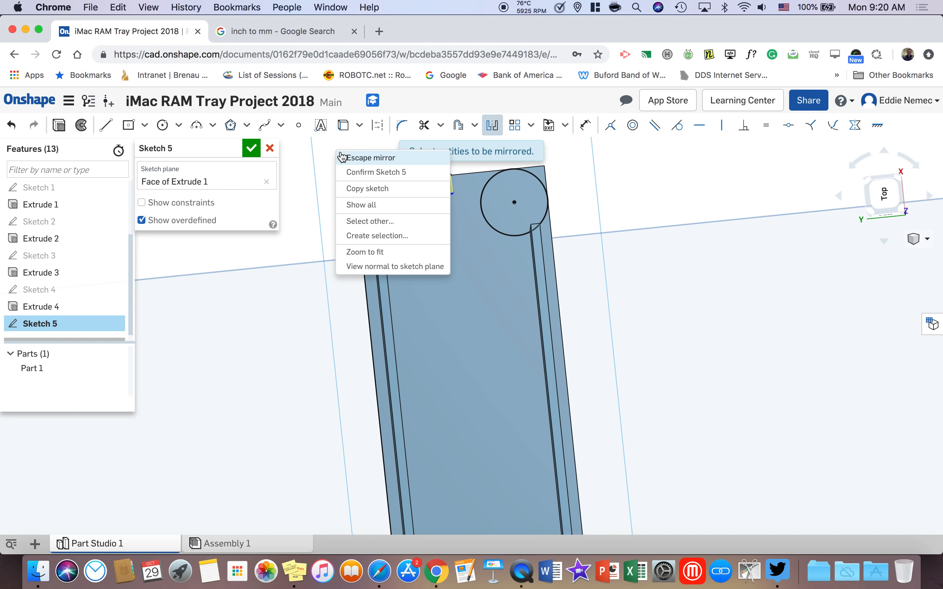
click(350, 156)
- Extrude both corner regions outside the circles as a 25 mm blind removal to round the end without holes
scroll(400, 171, up, 5)
scroll(387, 161, down, 3)
middle_drag(648, 206, 648, 196)
middle_drag(680, 155, 655, 201)
click(668, 178)
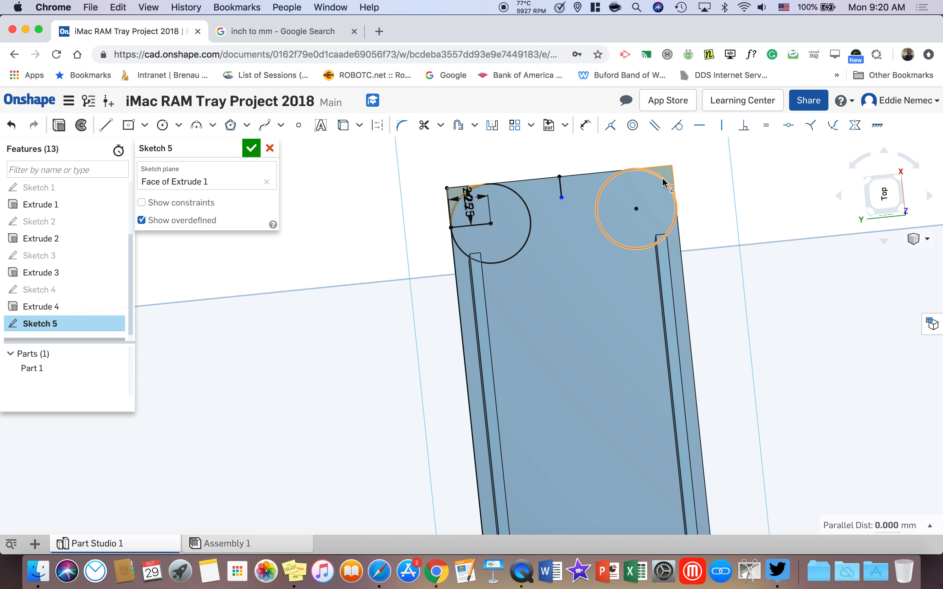
click(70, 126)
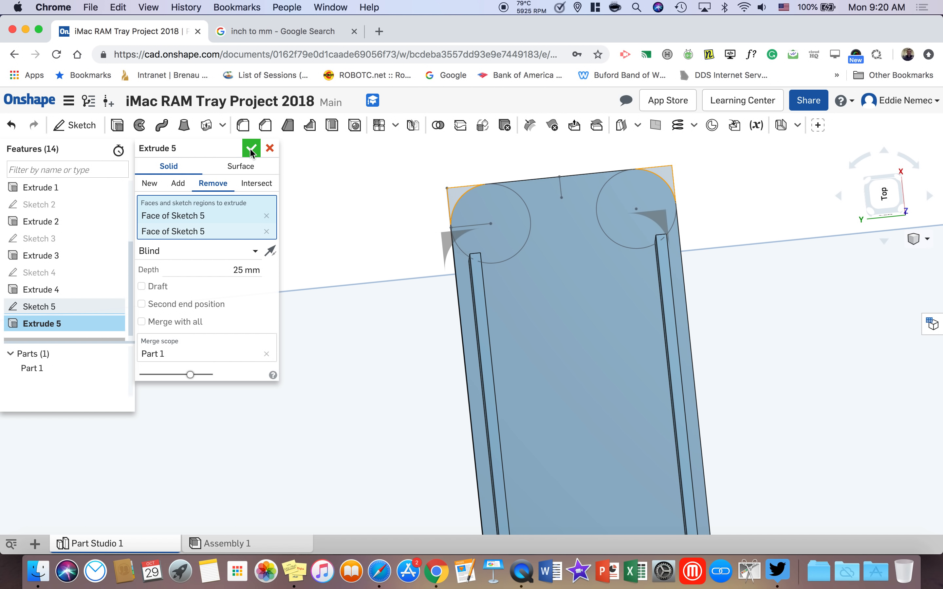
click(251, 151)
- Examine the whole tray from above and the rounded corners beside the three holes up close
right_drag(541, 362, 595, 324)
middle_drag(595, 324, 588, 488)
mouse_move(610, 363)
middle_down()
mouse_move(621, 419)
mouse_move(598, 398)
mouse_move(589, 456)
middle_up()
scroll(604, 310, down, 5)
scroll(603, 304, down, 8)
mouse_move(614, 182)
right_down()
mouse_move(622, 192)
mouse_move(598, 177)
right_up()
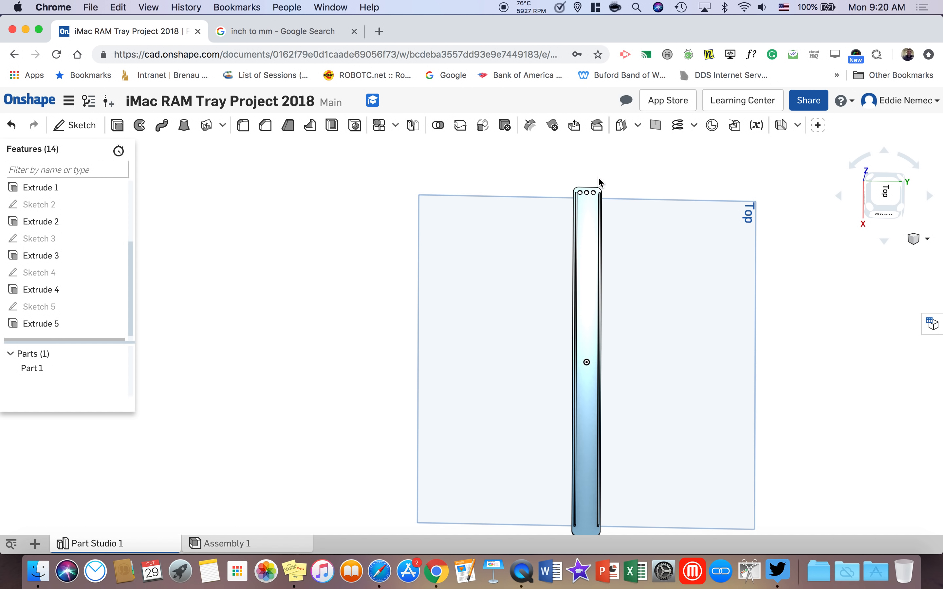
scroll(596, 184, down, 3)
scroll(595, 188, up, 10)
scroll(595, 188, up, 3)
middle_drag(572, 199, 568, 293)
mouse_move(593, 175)
middle_down()
mouse_move(592, 260)
mouse_move(572, 331)
middle_up()
right_drag(572, 332, 569, 341)
right_drag(552, 433, 548, 432)
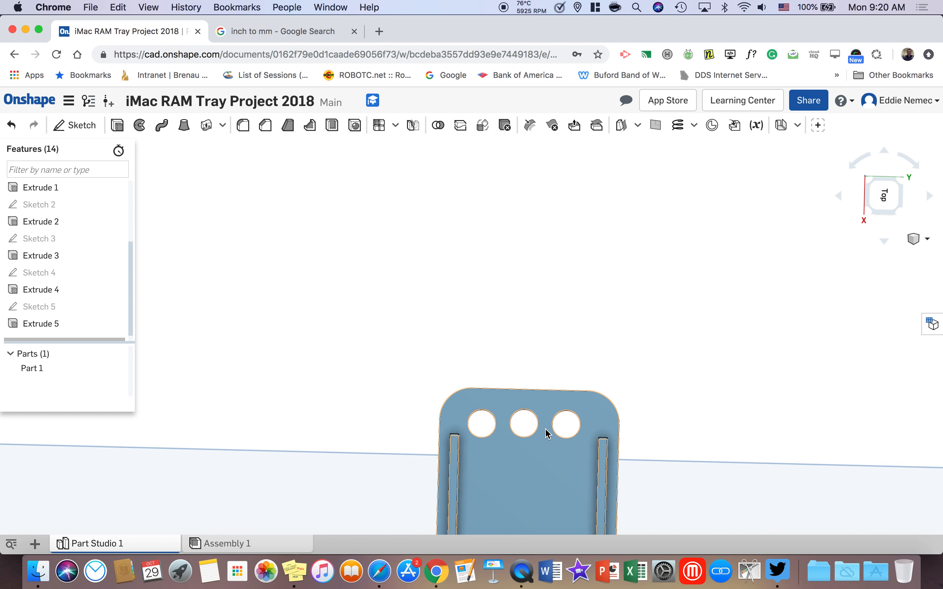
scroll(544, 434, up, 5)
middle_drag(541, 440, 526, 378)
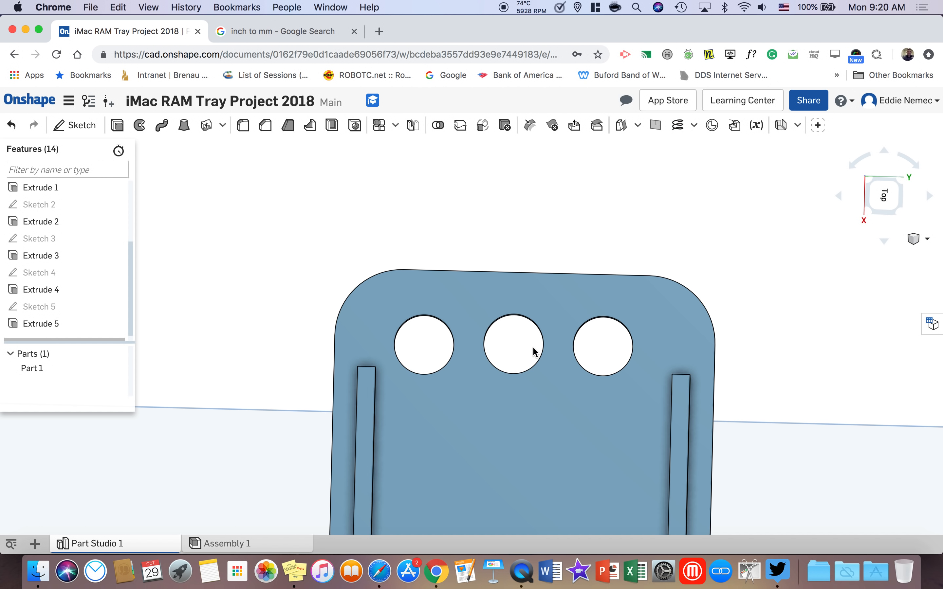
- Examine the two rails along the tray's length and the finished part from several angles
scroll(537, 357, down, 2)
scroll(537, 357, up, 2)
scroll(540, 371, down, 6)
middle_drag(548, 432, 556, 221)
scroll(533, 322, up, 1)
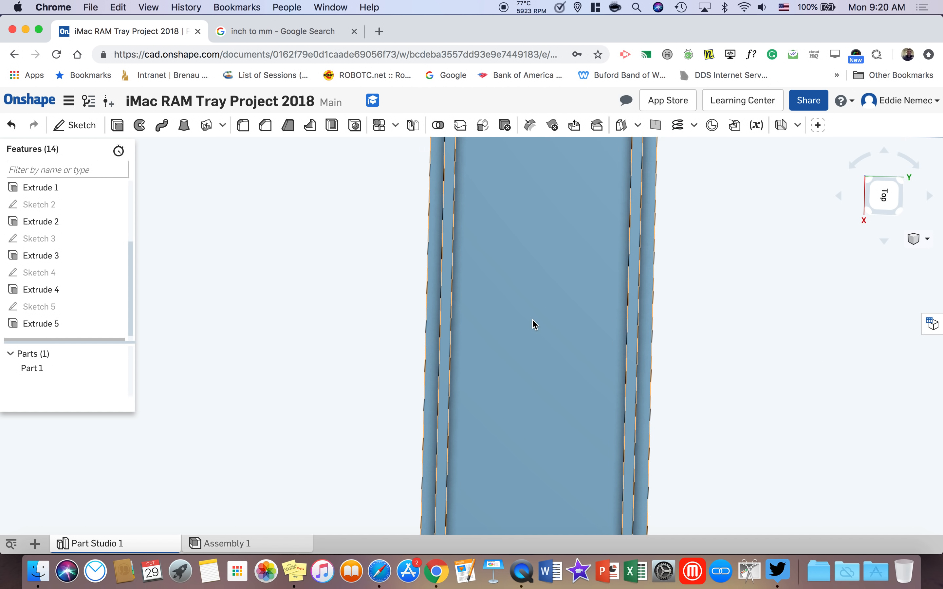
scroll(527, 322, down, 4)
middle_drag(574, 392, 580, 213)
right_drag(580, 209, 624, 420)
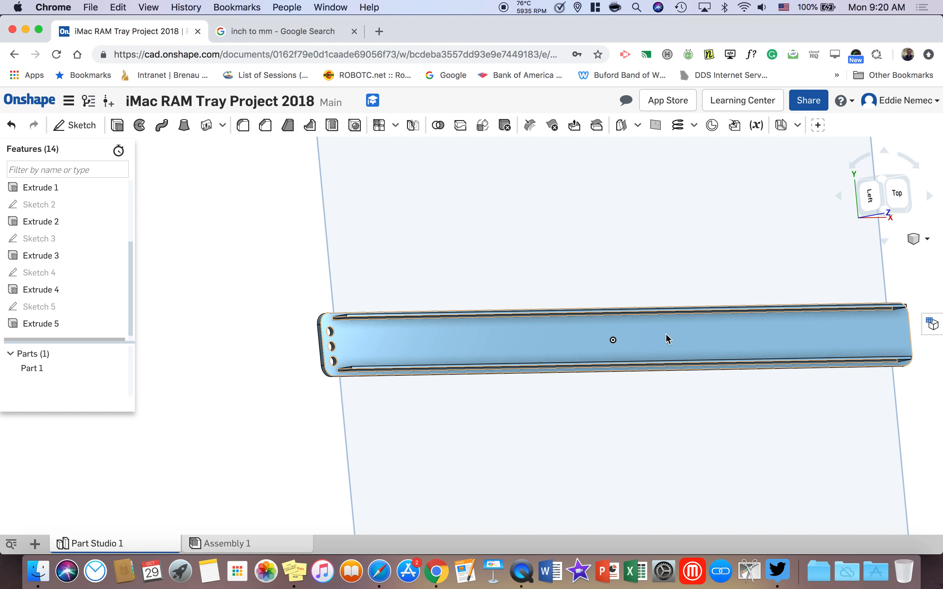
mouse_move(394, 400)
right_down()
mouse_move(406, 374)
mouse_move(379, 392)
right_up()
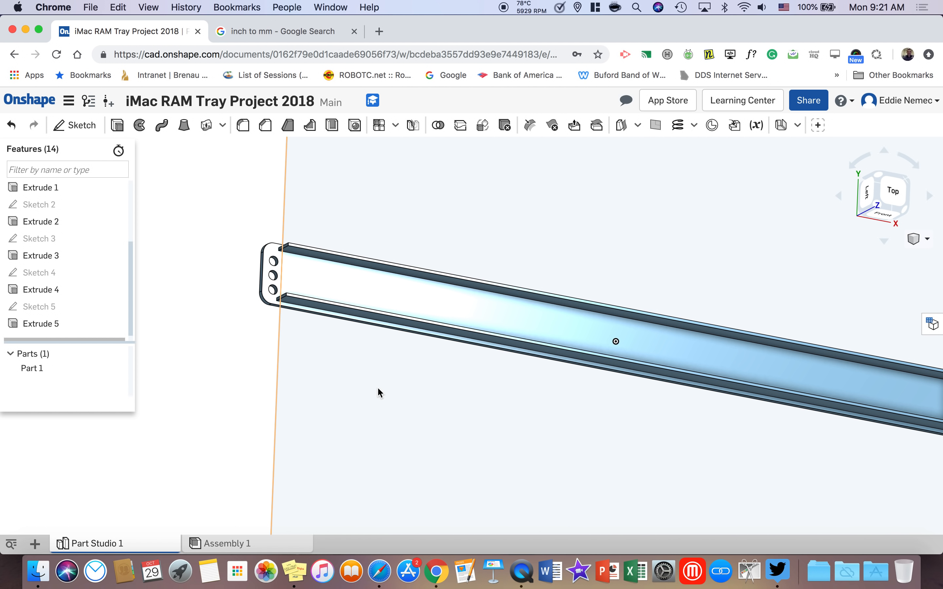